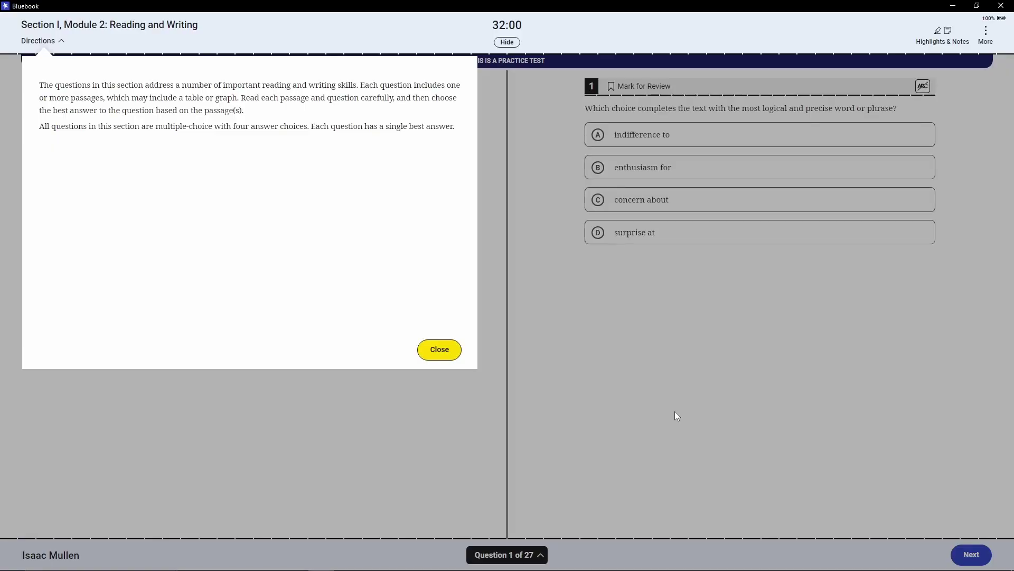
# - Dismiss the directions, skip the Reading and Writing module by way of its review page, and move on to the Math module
pyautogui.click(438, 354)
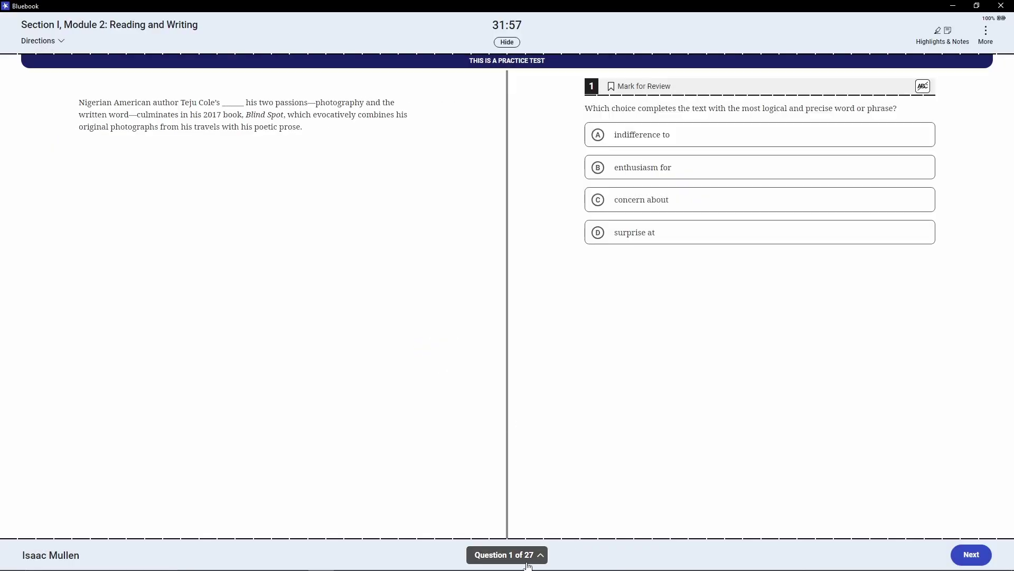
pyautogui.click(504, 555)
pyautogui.click(542, 476)
pyautogui.click(972, 554)
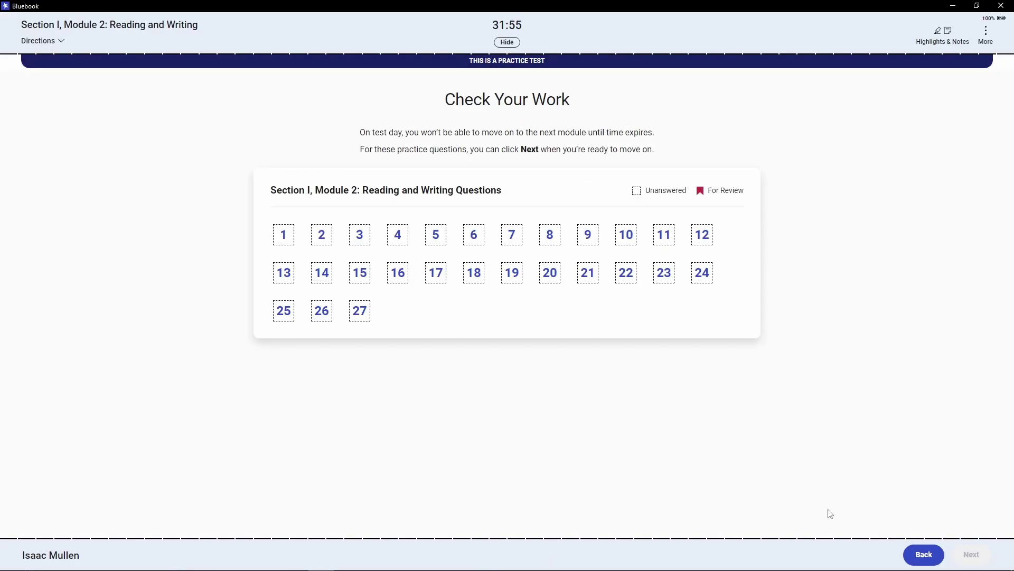
pyautogui.click(356, 310)
pyautogui.click(970, 553)
pyautogui.click(983, 558)
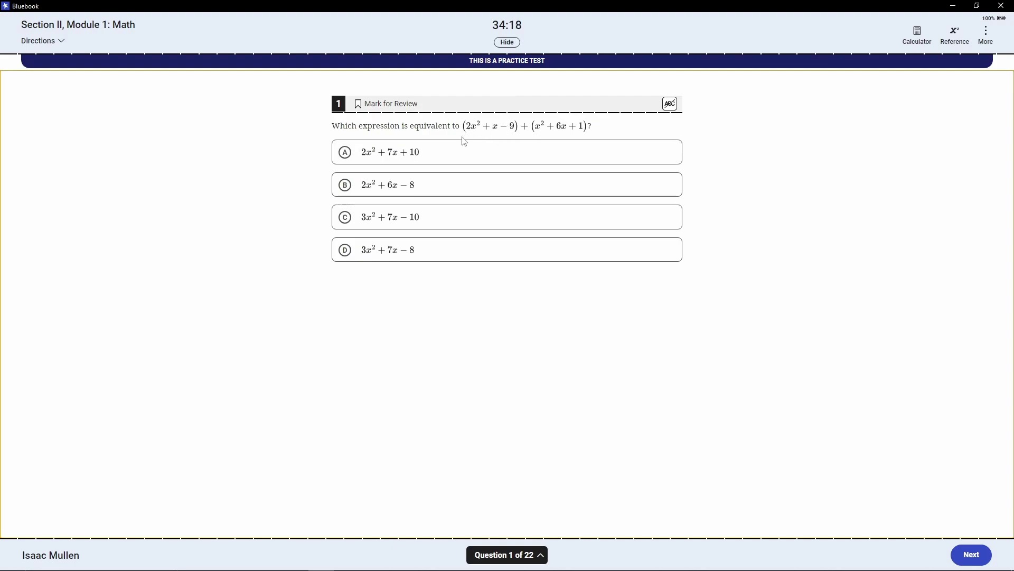
# - Answer math question 1 with choice D, 3x² + 7x − 8, and advance to question 2
pyautogui.click(423, 219)
pyautogui.click(435, 258)
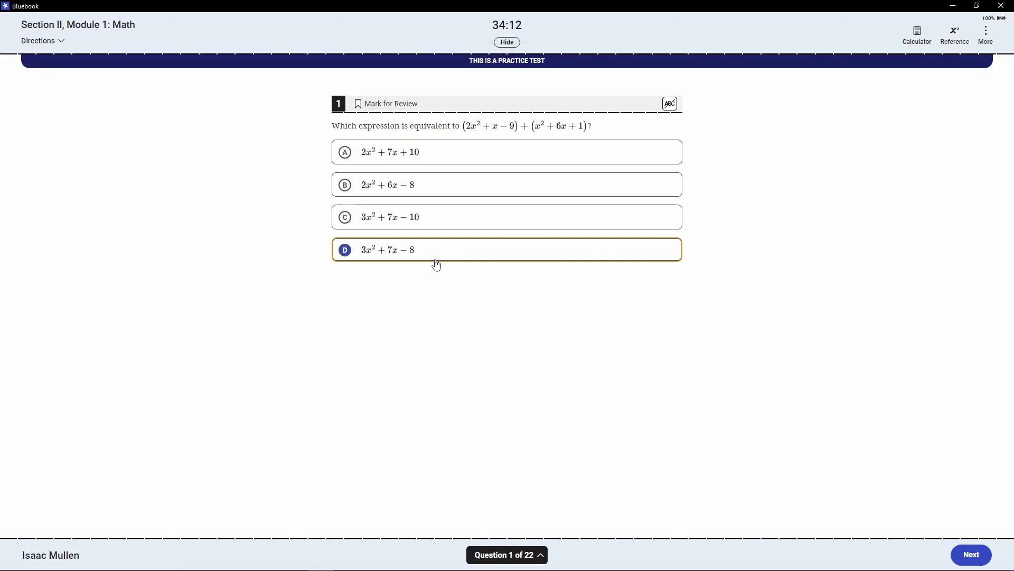
pyautogui.click(441, 227)
pyautogui.click(438, 249)
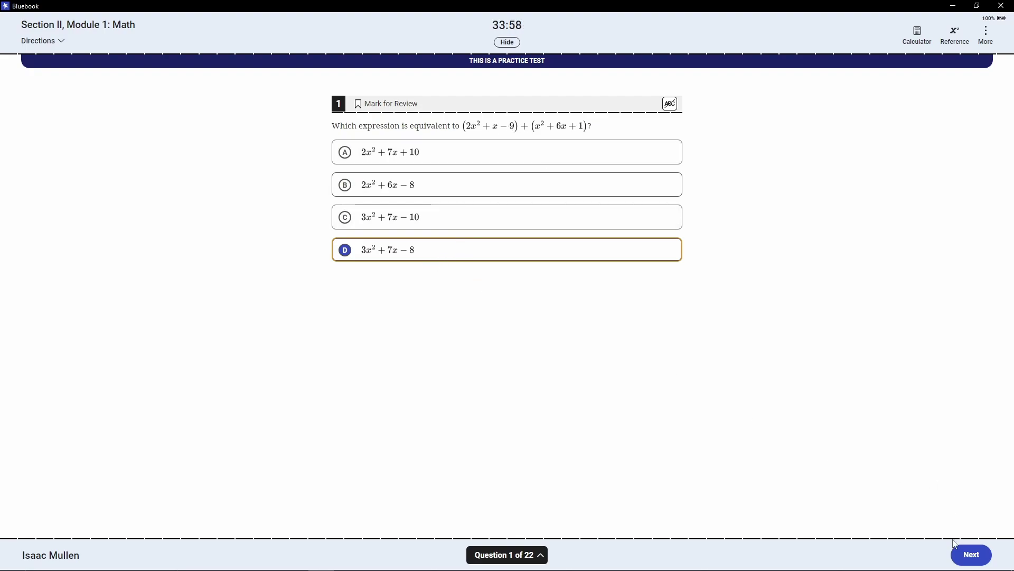
pyautogui.click(969, 556)
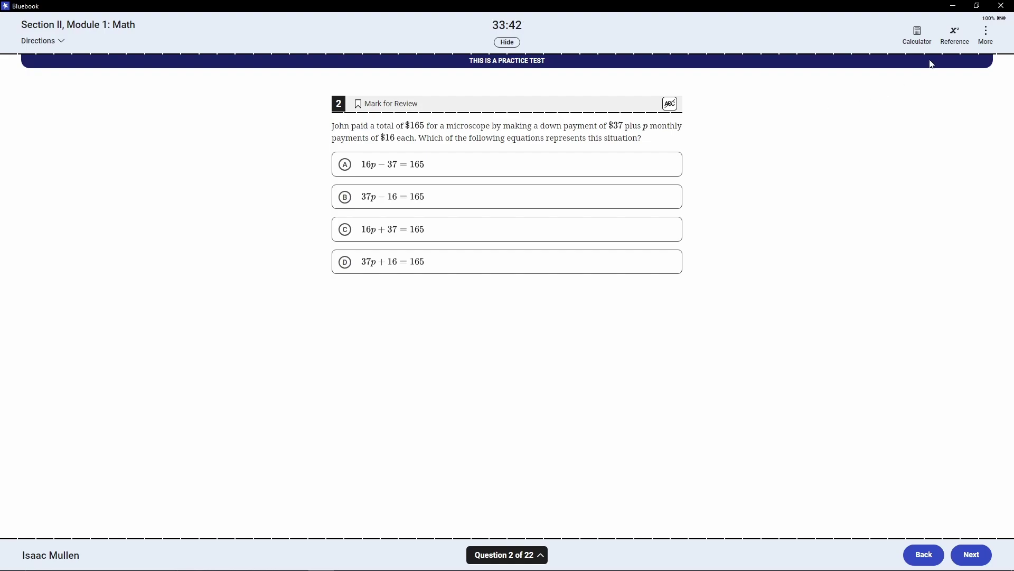
# - Open the calculator, expand it to its larger size, and place it clear of the question 2 text
pyautogui.click(919, 41)
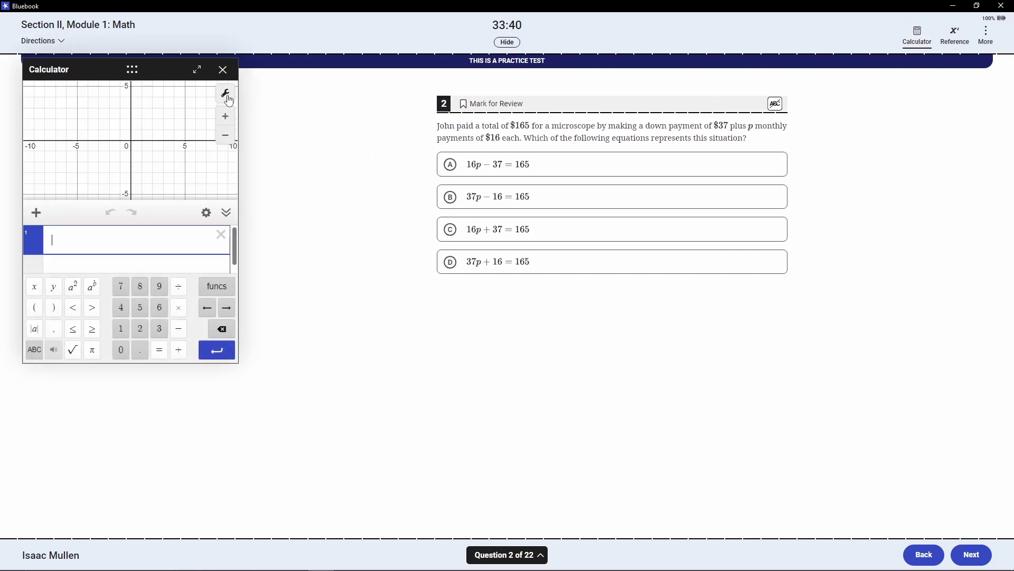
pyautogui.click(197, 70)
pyautogui.moveTo(332, 69); pyautogui.dragTo(310, 67)
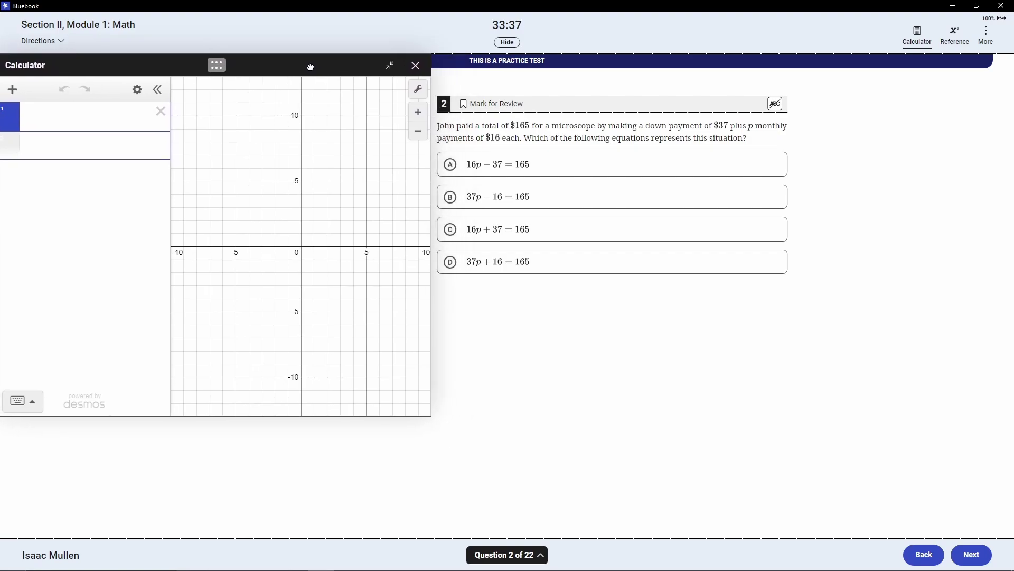
# - Enter the equation 16p + 37 = 165 as the first calculator expression
pyautogui.click(69, 117)
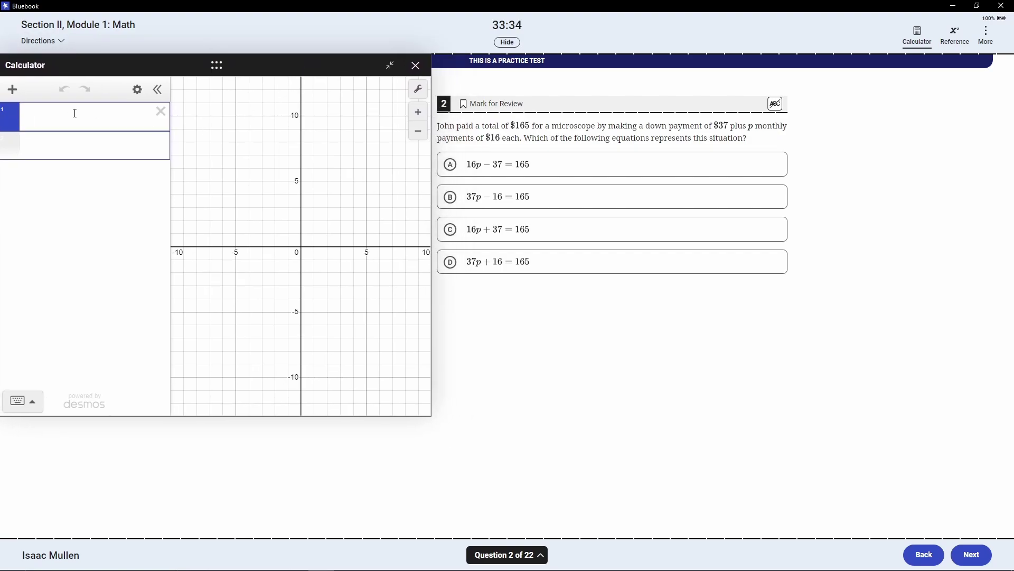
pyautogui.write('16p')
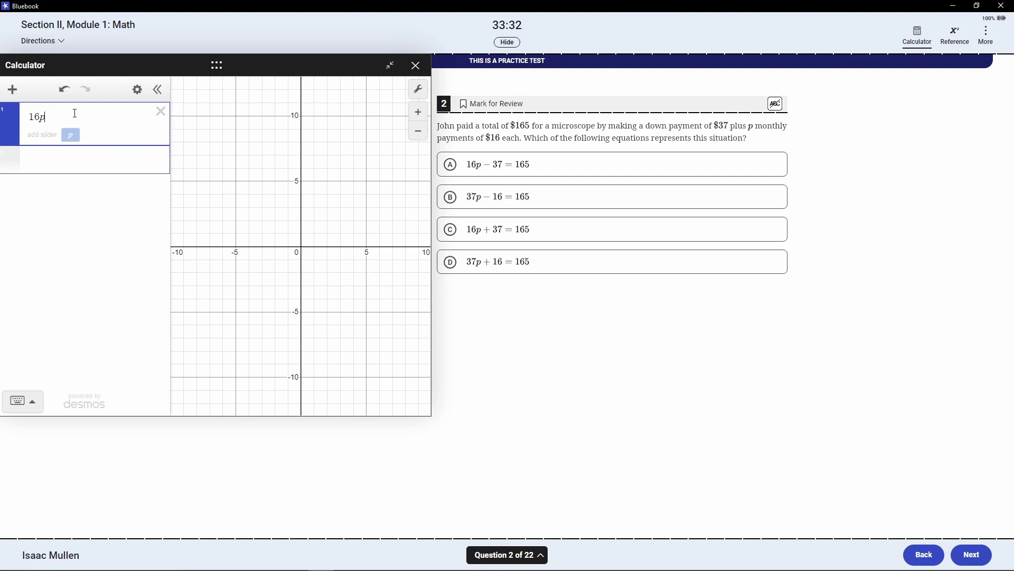
pyautogui.write(' + 27')
pyautogui.press('BackSpace')
pyautogui.press('BackSpace')
pyautogui.write('37 = ')
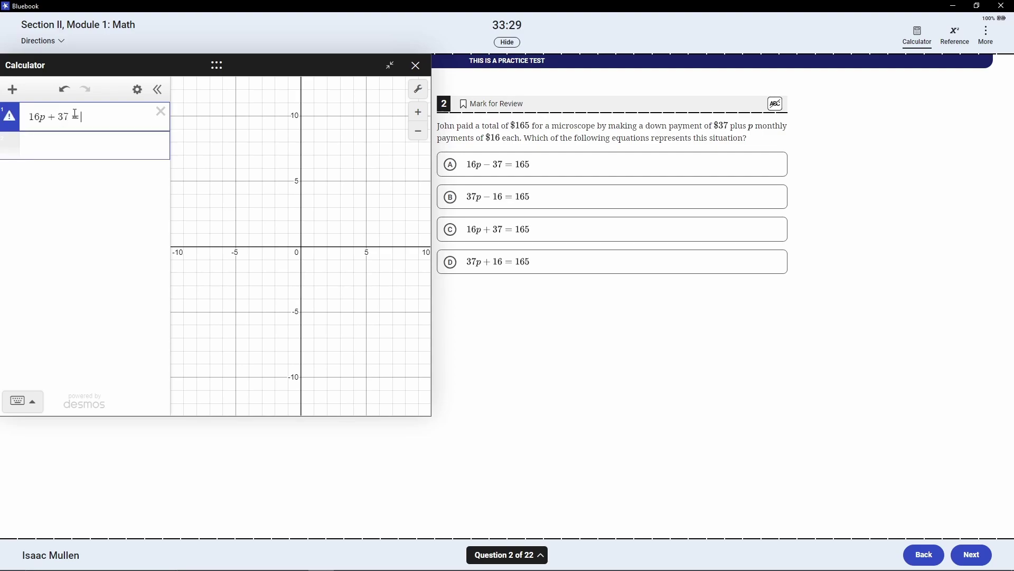
pyautogui.write('165')
# - Answer question 2 with choice C, 16p + 37 = 165, and advance to question 3
pyautogui.moveTo(70, 117); pyautogui.dragTo(59, 118)
pyautogui.click(549, 231)
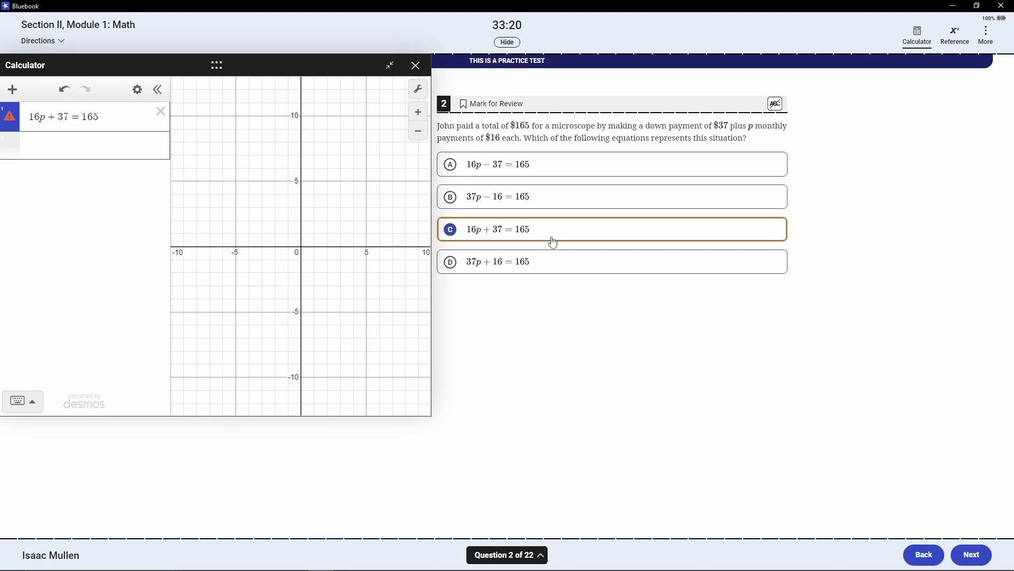
pyautogui.click(989, 559)
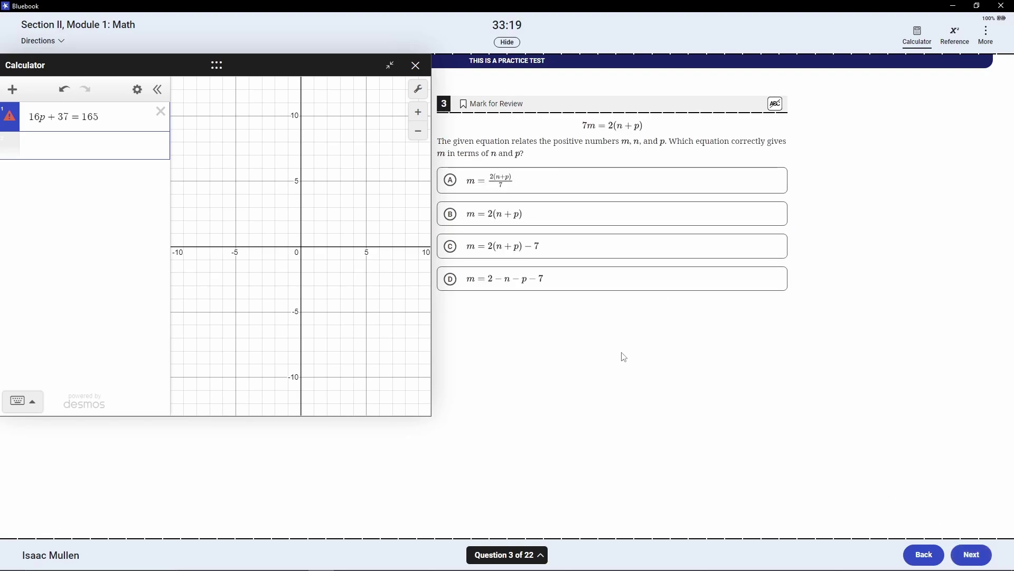
# - Answer question 3 with choice A, m = 2(n+p)/7, and advance to question 4
pyautogui.moveTo(476, 142); pyautogui.dragTo(541, 144)
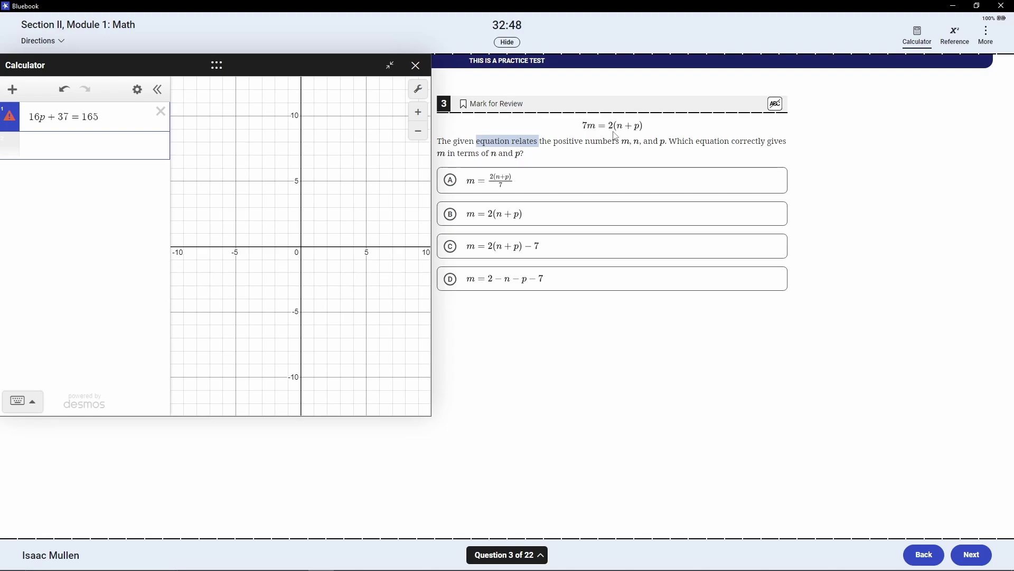
pyautogui.click(607, 147)
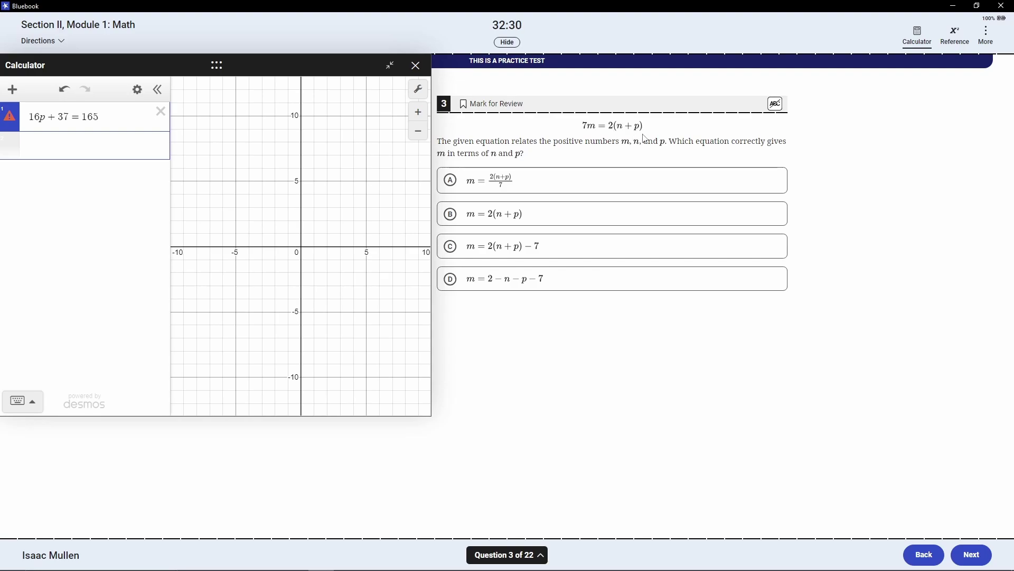
pyautogui.click(554, 184)
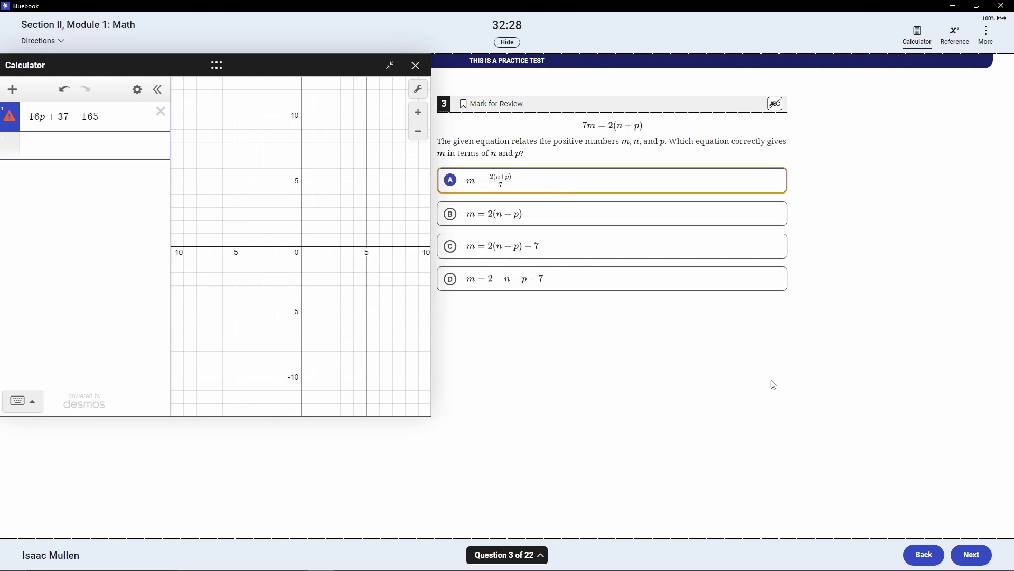
pyautogui.click(971, 555)
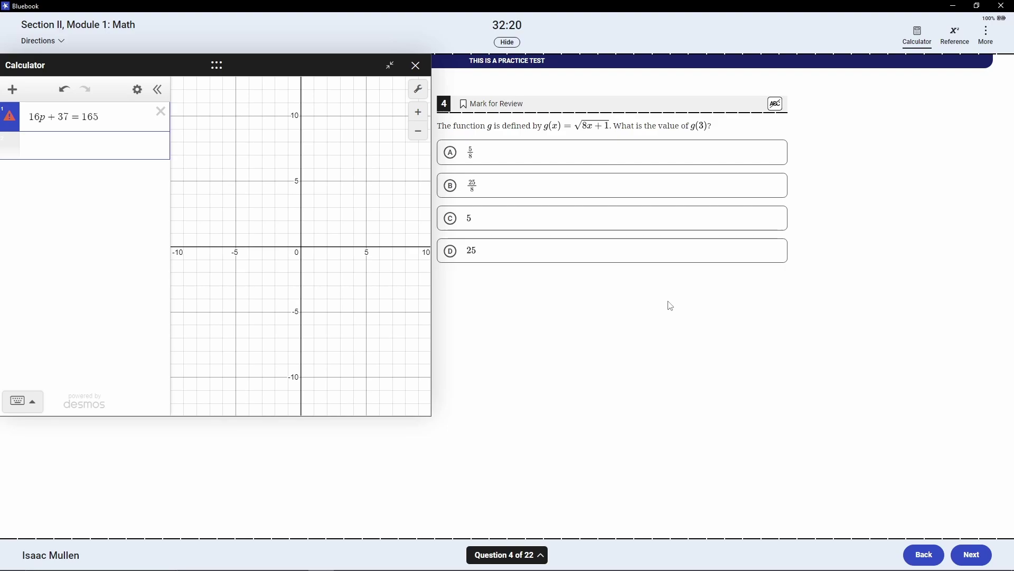
# - Replace the calculator's expression with the function g(x) = √(8x + 1) and inspect its graph
pyautogui.click(160, 112)
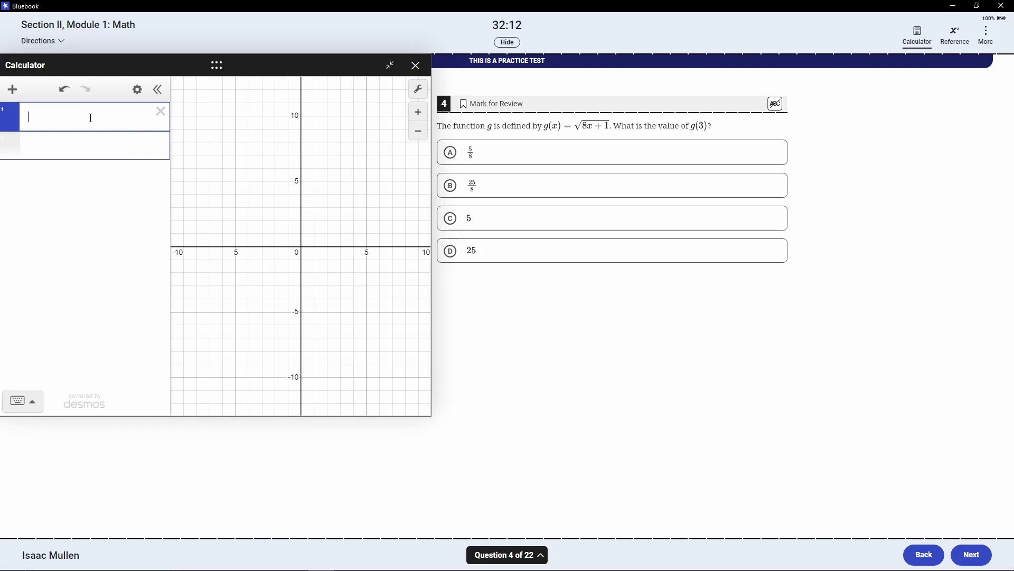
pyautogui.write('g(x)')
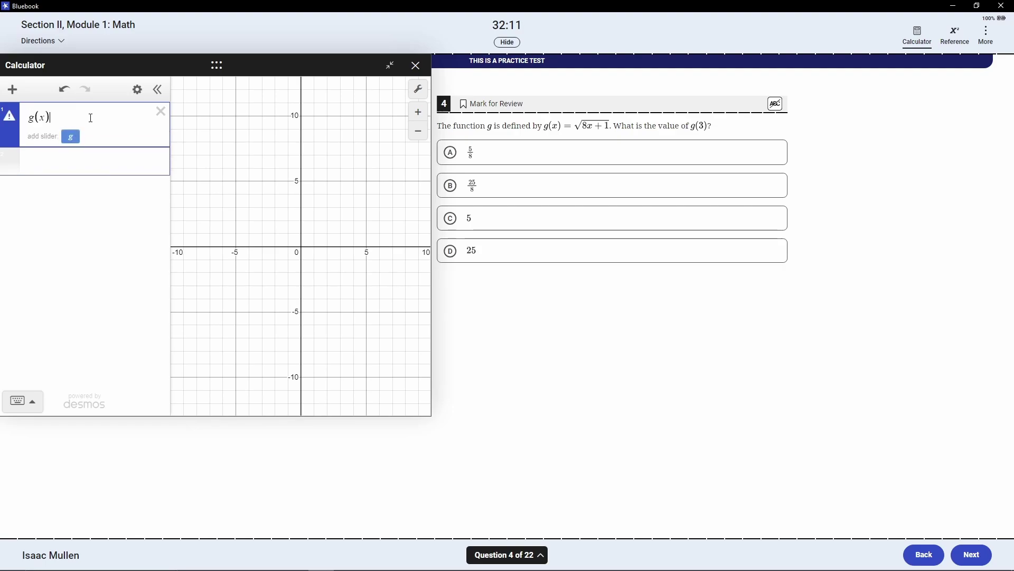
pyautogui.write('=')
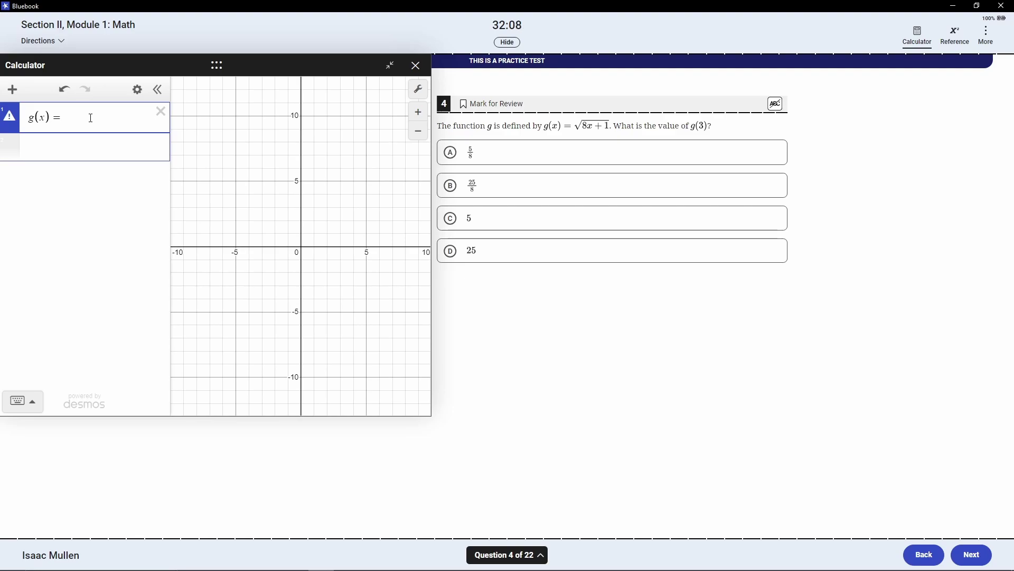
pyautogui.write('sqrt8x+1')
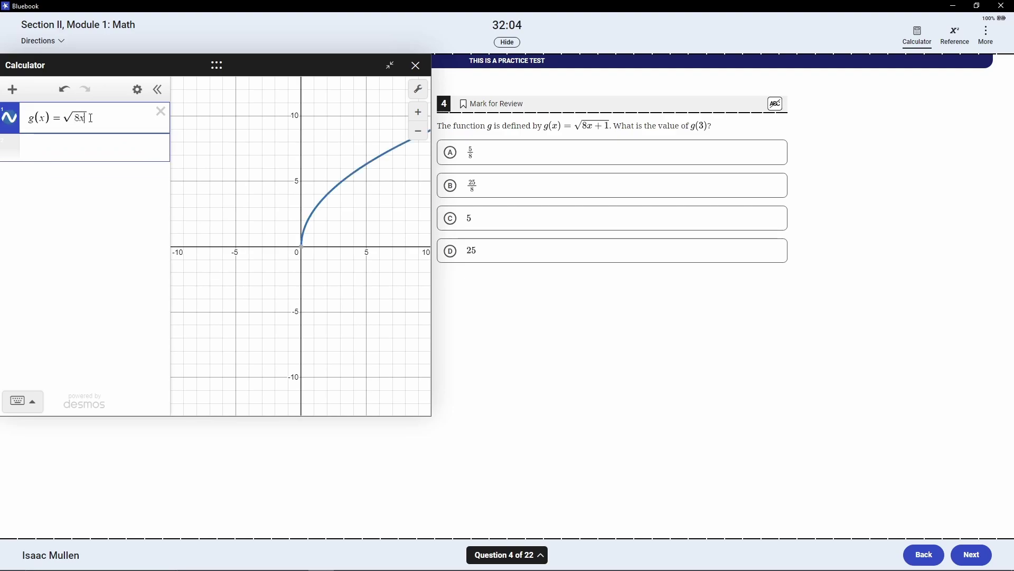
pyautogui.press('BackSpace')
pyautogui.press('BackSpace')
pyautogui.write('+1')
pyautogui.scroll(-3, 347, 255)
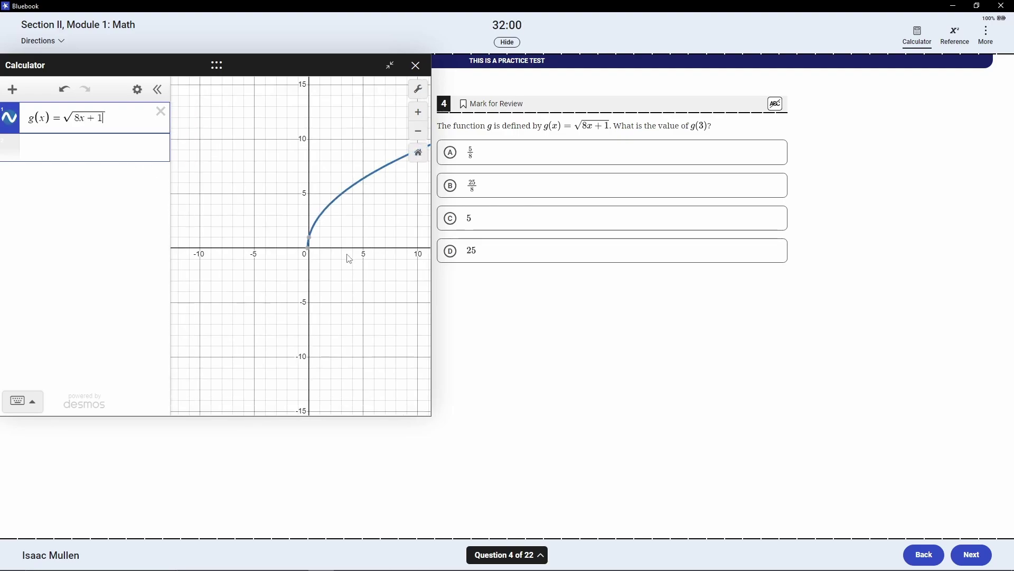
pyautogui.scroll(4, 339, 259)
pyautogui.moveTo(337, 244); pyautogui.dragTo(323, 262)
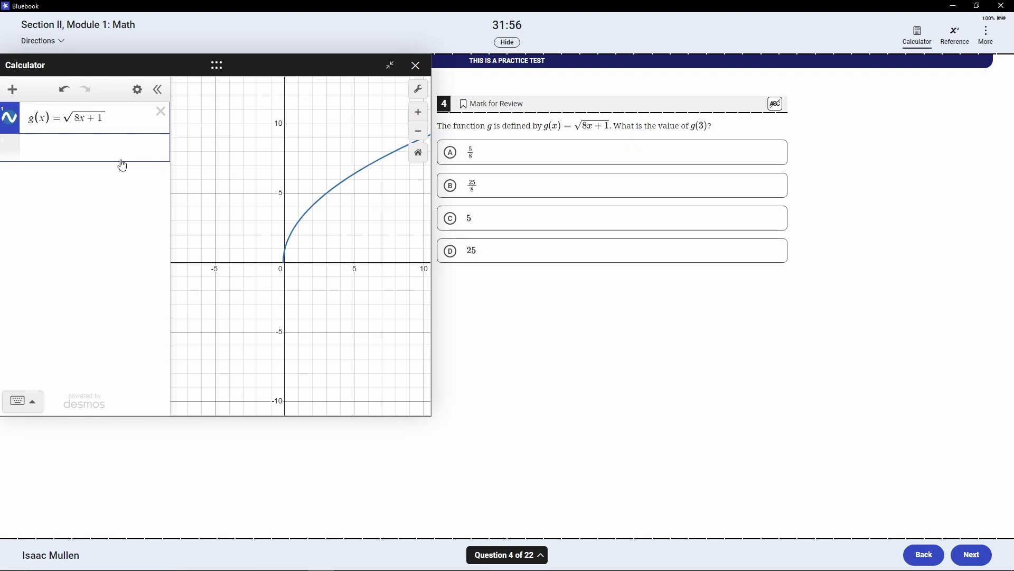
# - Evaluate g(3) in a second calculator expression and answer question 4 with choice C, 5
pyautogui.click(66, 146)
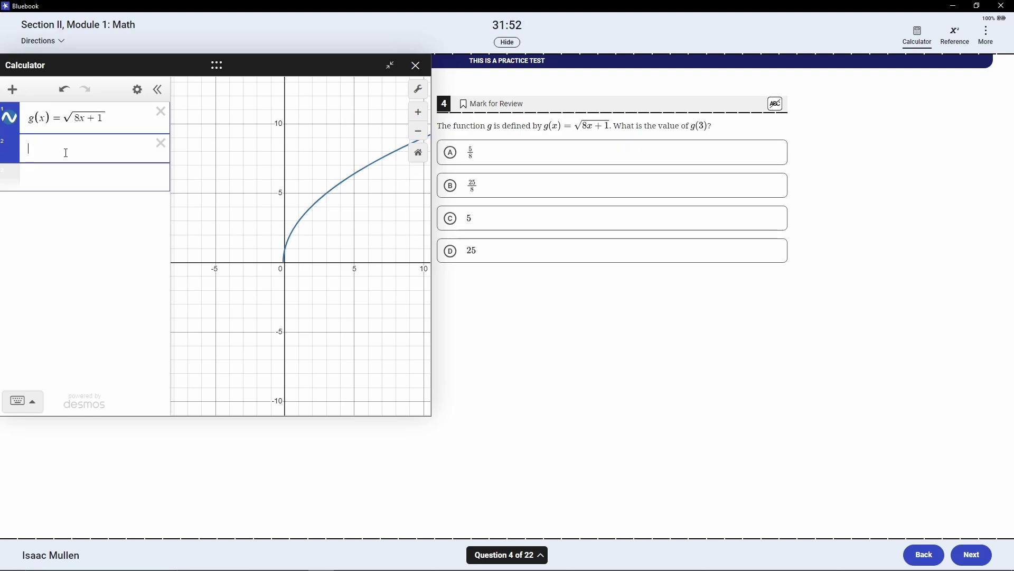
pyautogui.write('g(')
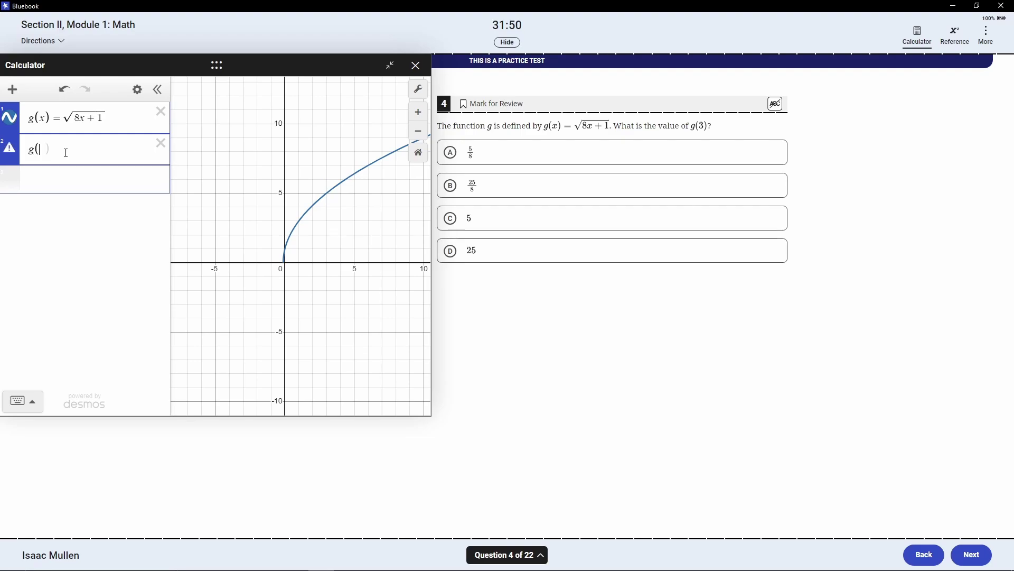
pyautogui.write('2')
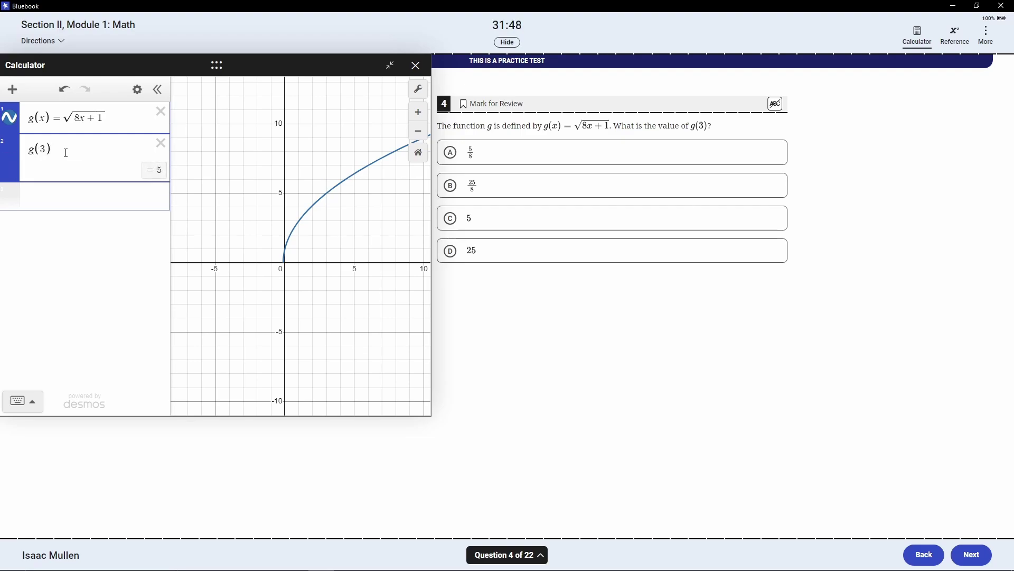
pyautogui.click(522, 221)
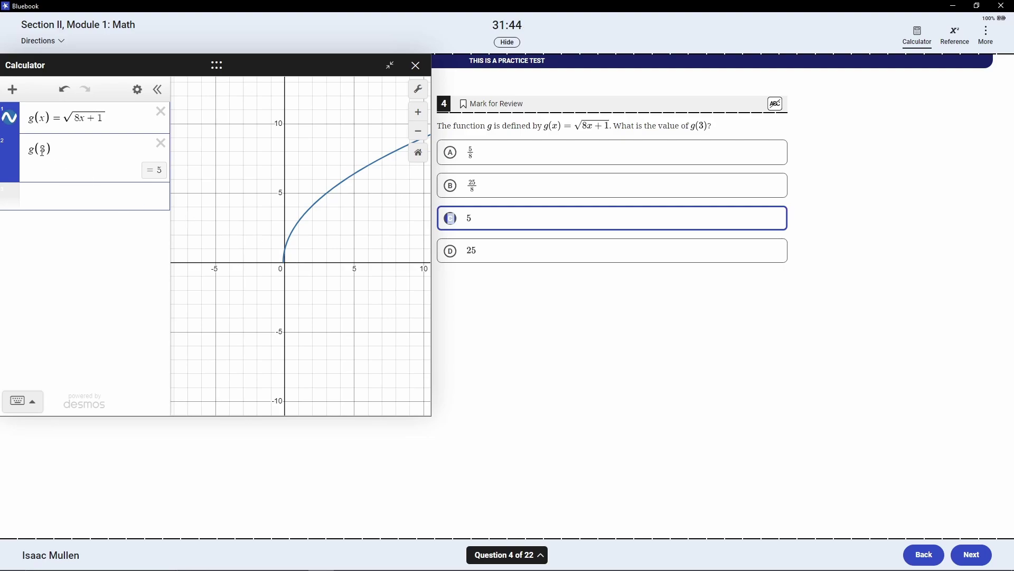
# - Examine the curve up close, delete the g(3) expression, and enter [g(x)] in its place
pyautogui.scroll(8, 291, 254)
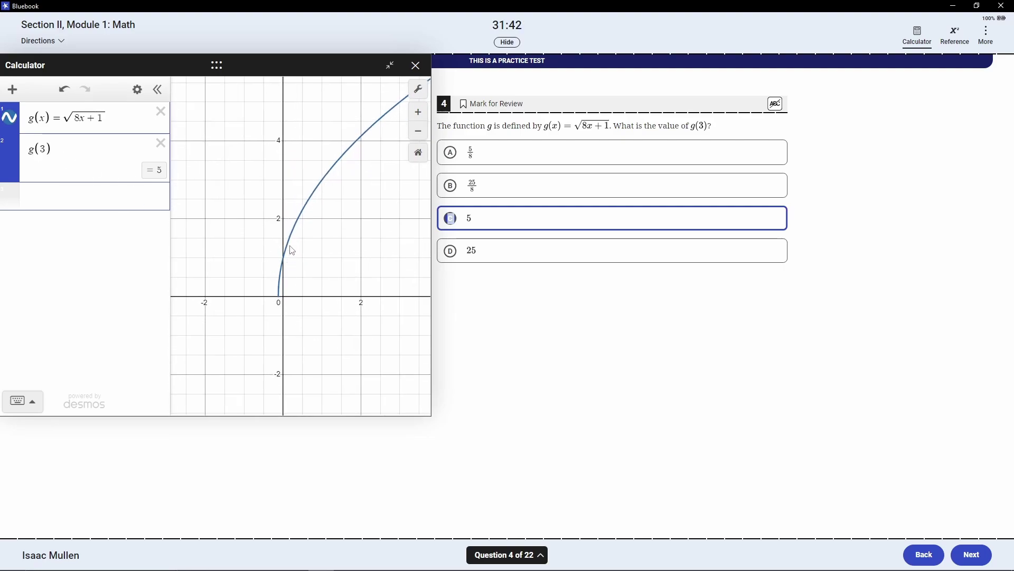
pyautogui.moveTo(324, 212)
pyautogui.mouseDown()
pyautogui.moveTo(307, 266)
pyautogui.moveTo(319, 211)
pyautogui.mouseUp()
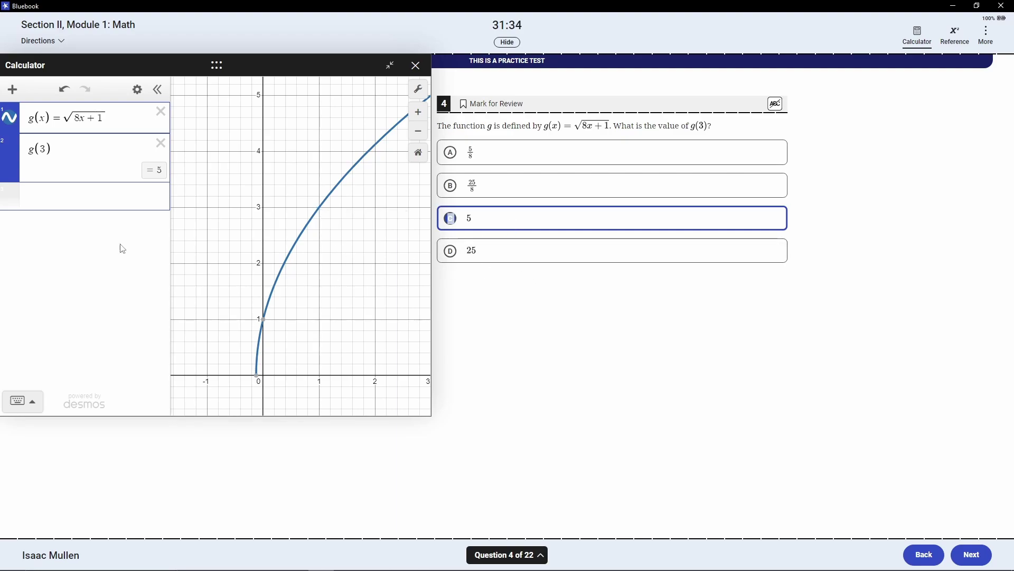
pyautogui.click(160, 143)
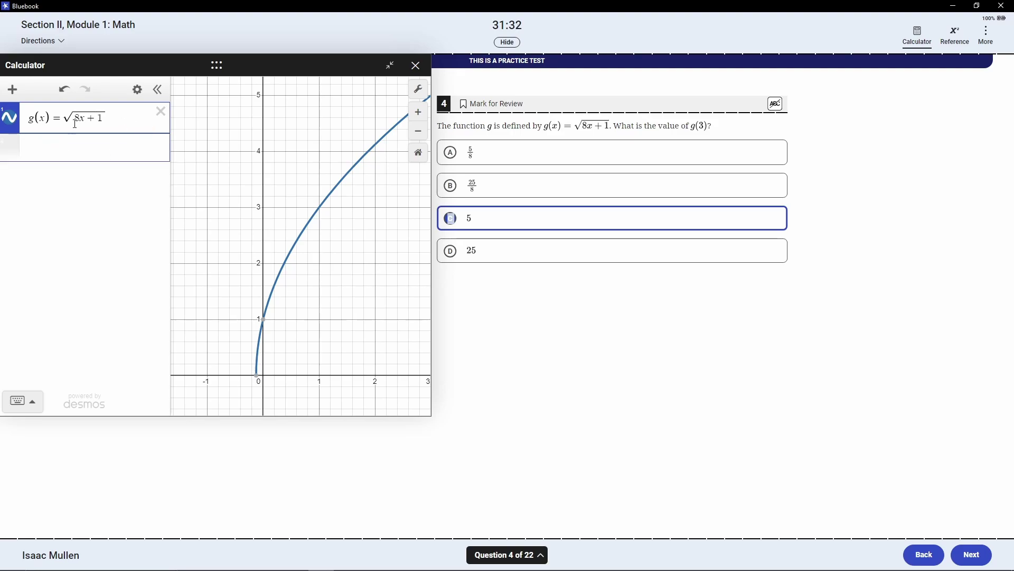
pyautogui.click(82, 147)
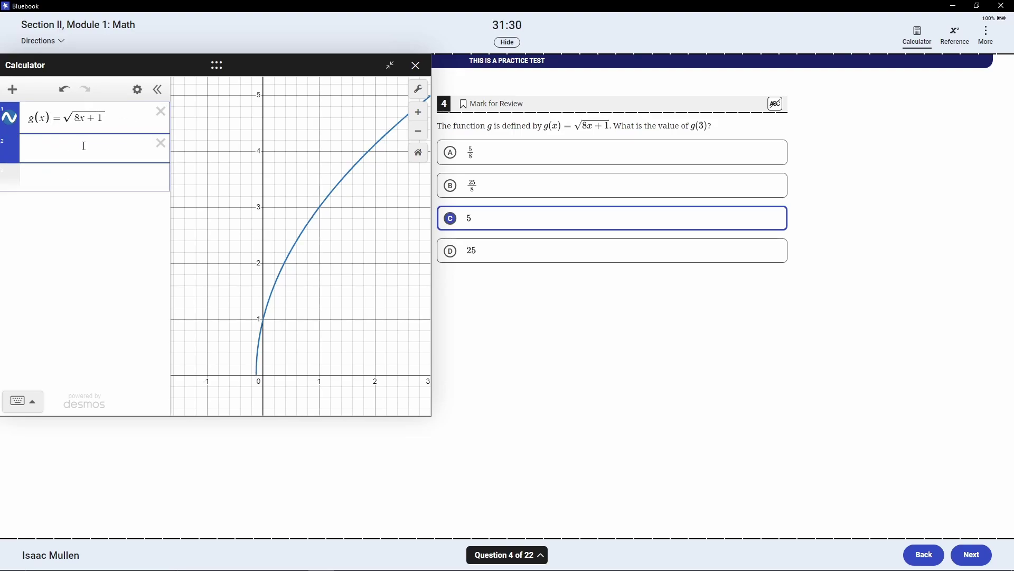
pyautogui.write('[g')
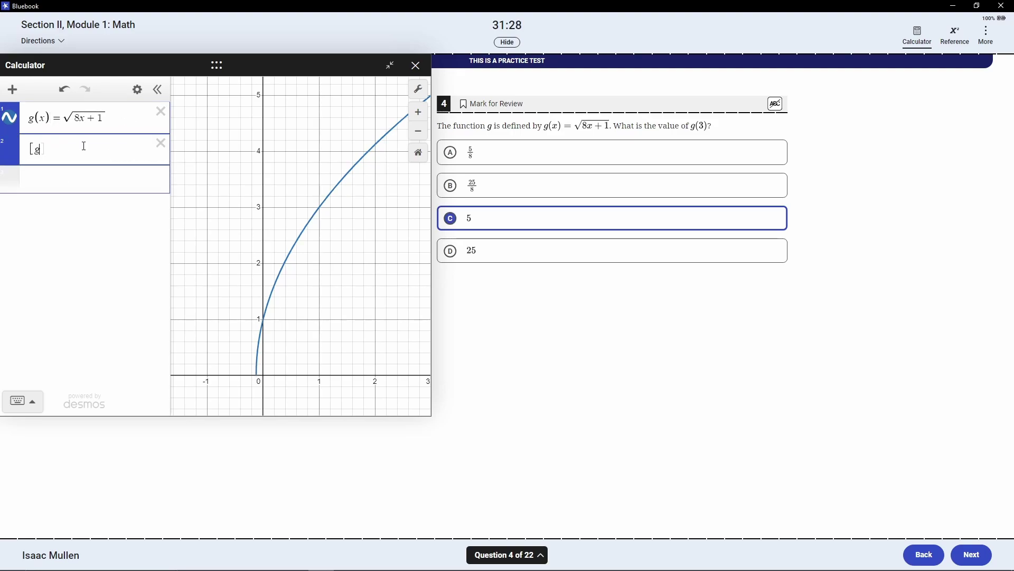
pyautogui.write('(x)')
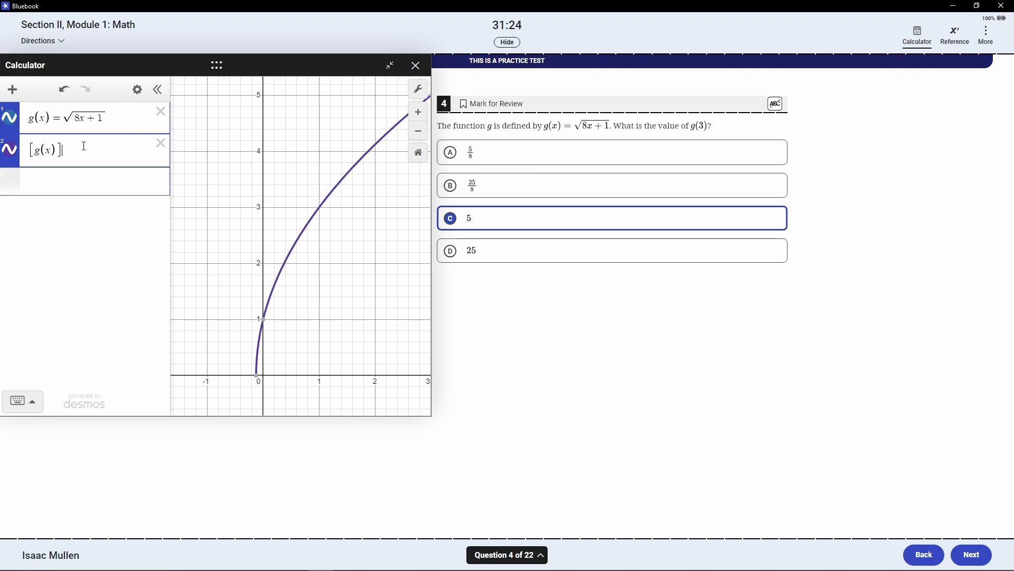
# - Show the calculator's on-screen letter keypad and append a tilde (~) after [g(x)]
pyautogui.click(26, 402)
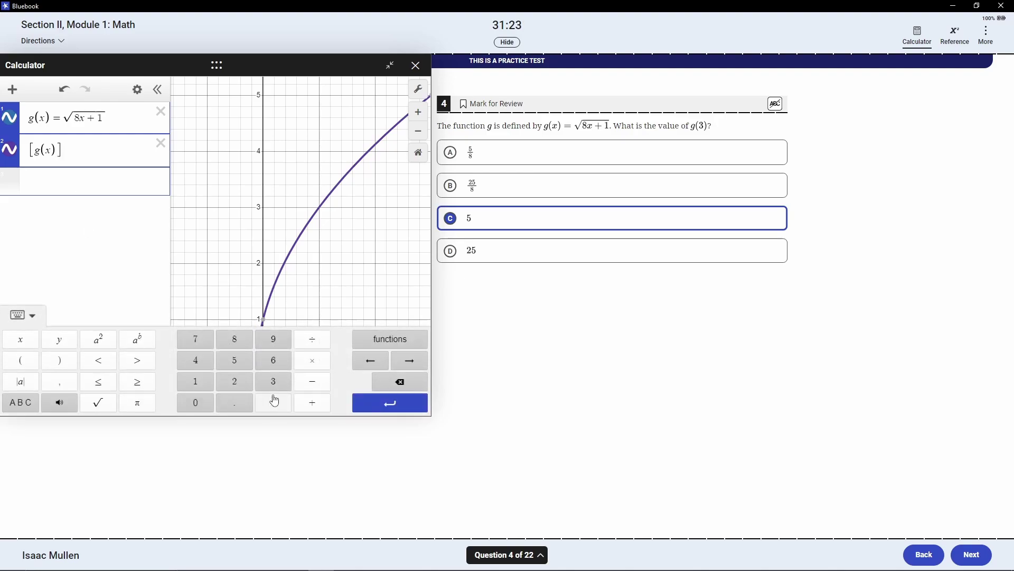
pyautogui.click(21, 404)
pyautogui.click(279, 403)
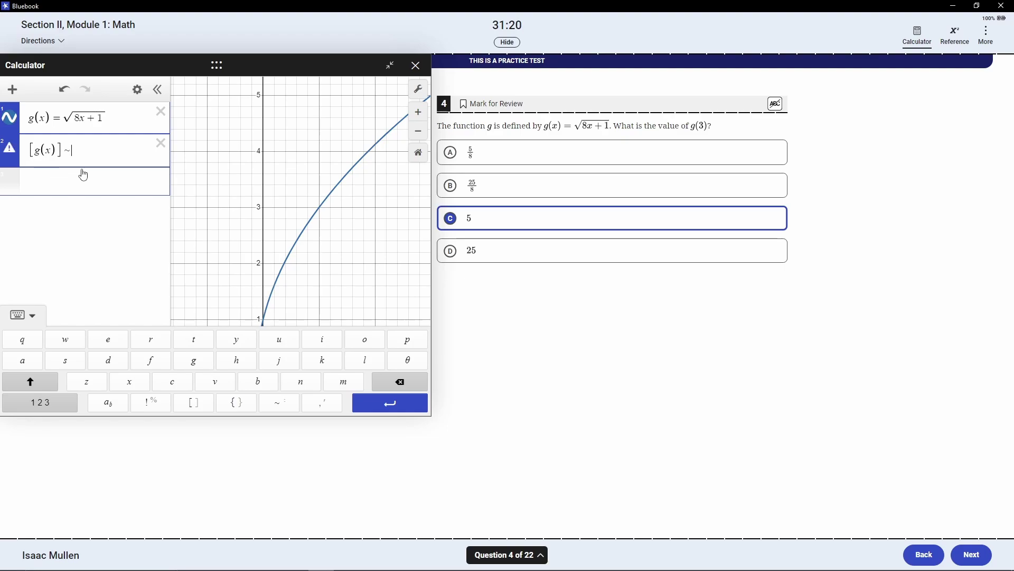
# - Complete the regression as [g(x₁)] ~ [√(8x₁ + 1)] and delete the original g(x) function expression
pyautogui.write('[')
pyautogui.write('sqrt')
pyautogui.write('8x+1')
pyautogui.click(79, 179)
pyautogui.click(52, 151)
pyautogui.write('1')
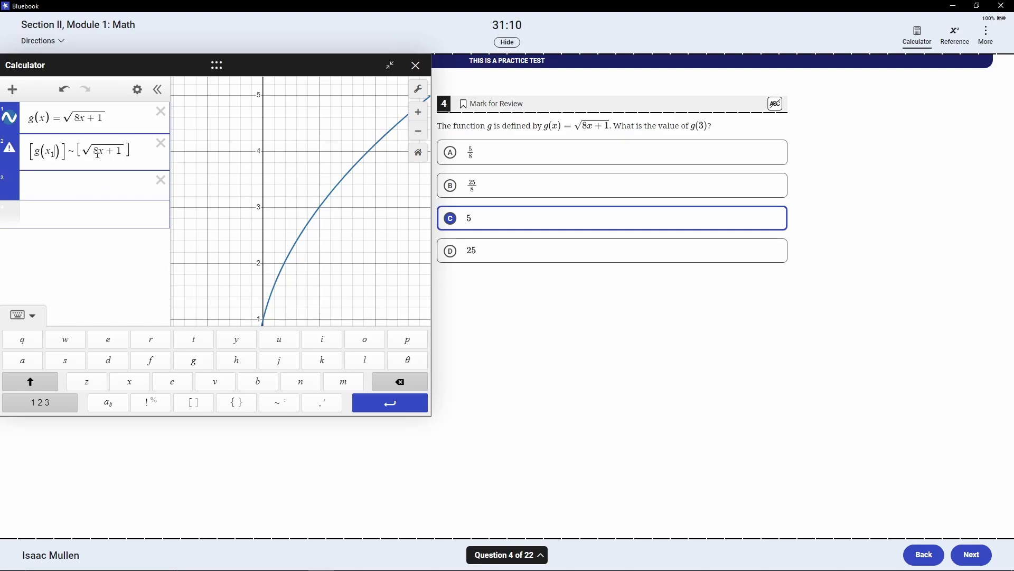
pyautogui.click(103, 155)
pyautogui.write('1')
pyautogui.click(160, 111)
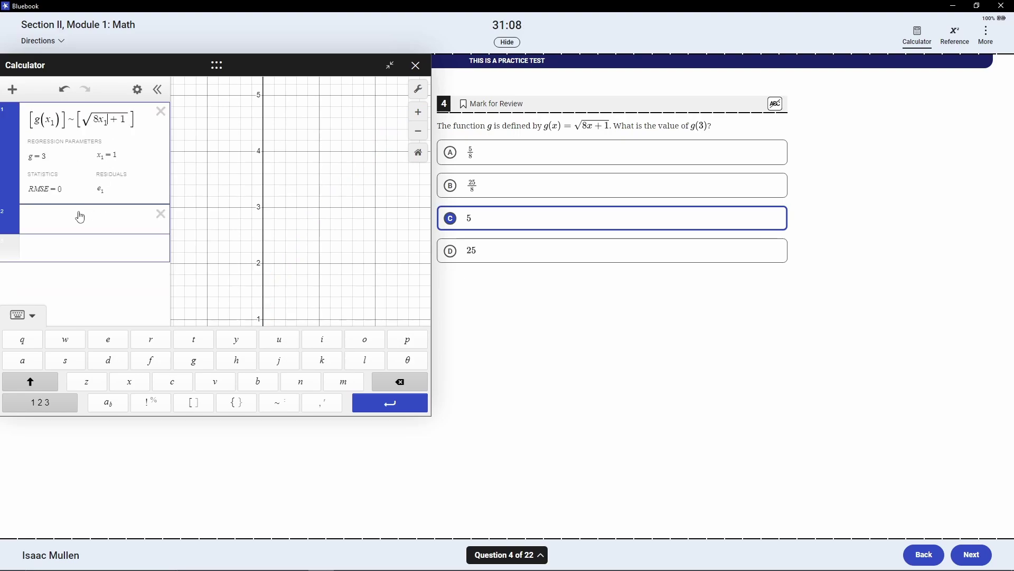
# - Try evaluating g(3) in a new expression below the regression, and delete that expression
pyautogui.click(85, 220)
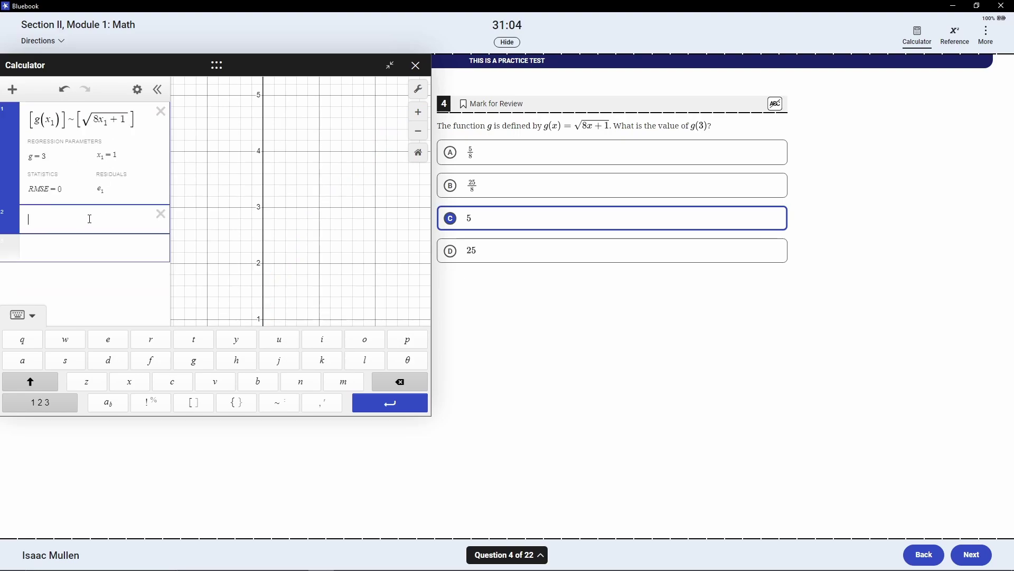
pyautogui.write('g(3)')
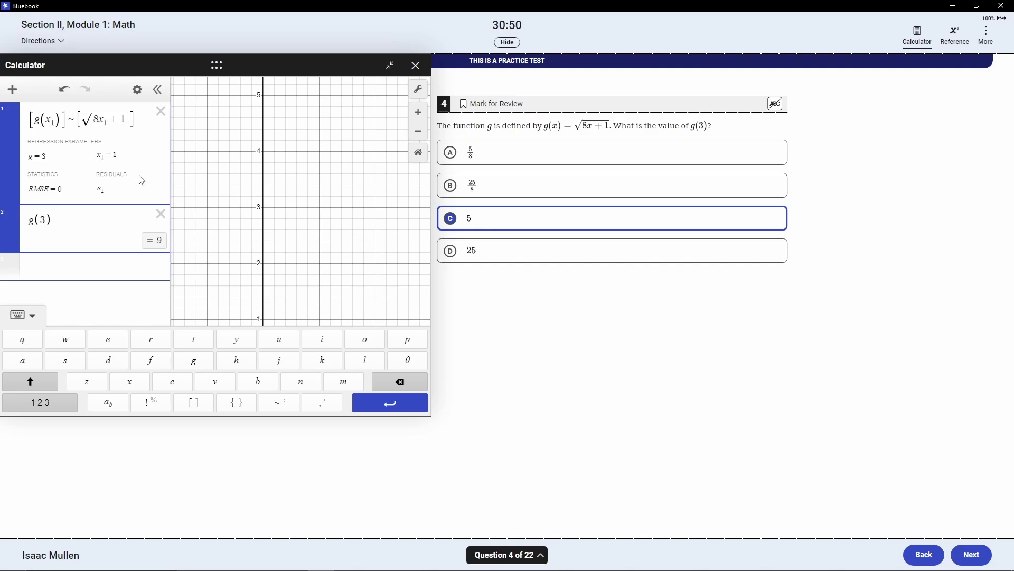
pyautogui.click(161, 214)
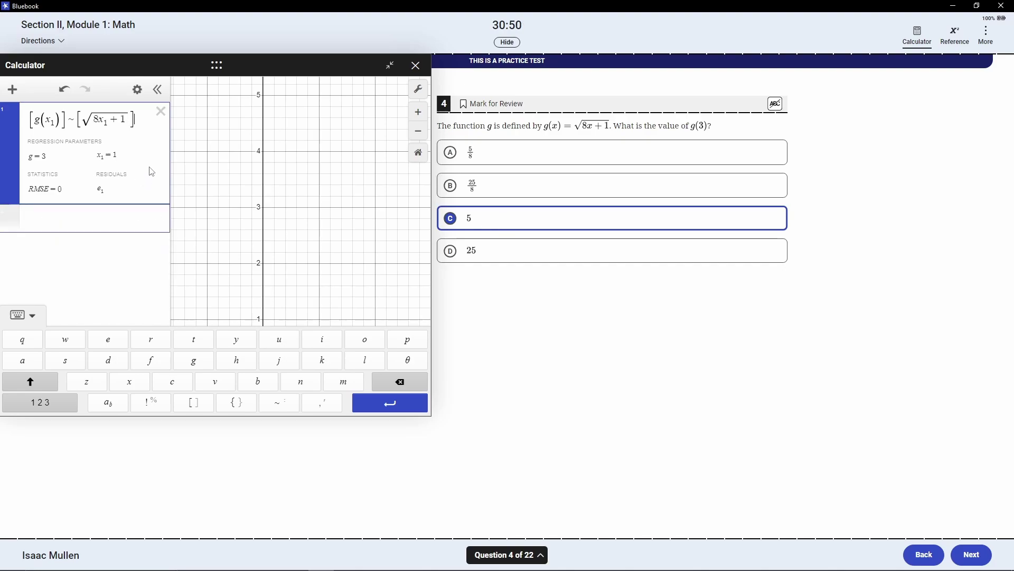
# - Rewrite the regression as the equation g(x₁) = √(8x₁ + 1), replacing the tilde and removing the square brackets
pyautogui.moveTo(81, 121); pyautogui.dragTo(59, 121)
pyautogui.click(77, 119)
pyautogui.press('BackSpace')
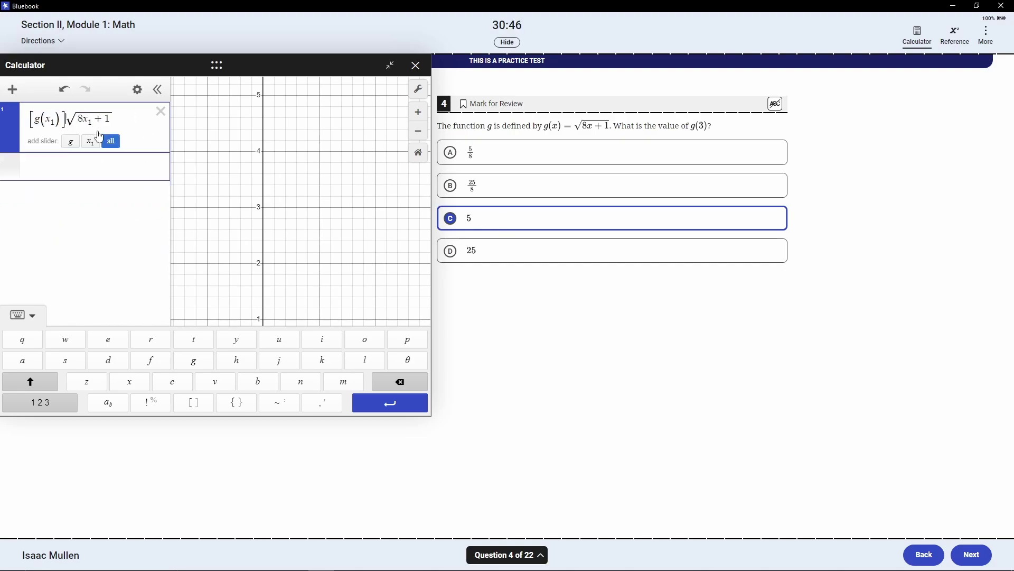
pyautogui.write('=')
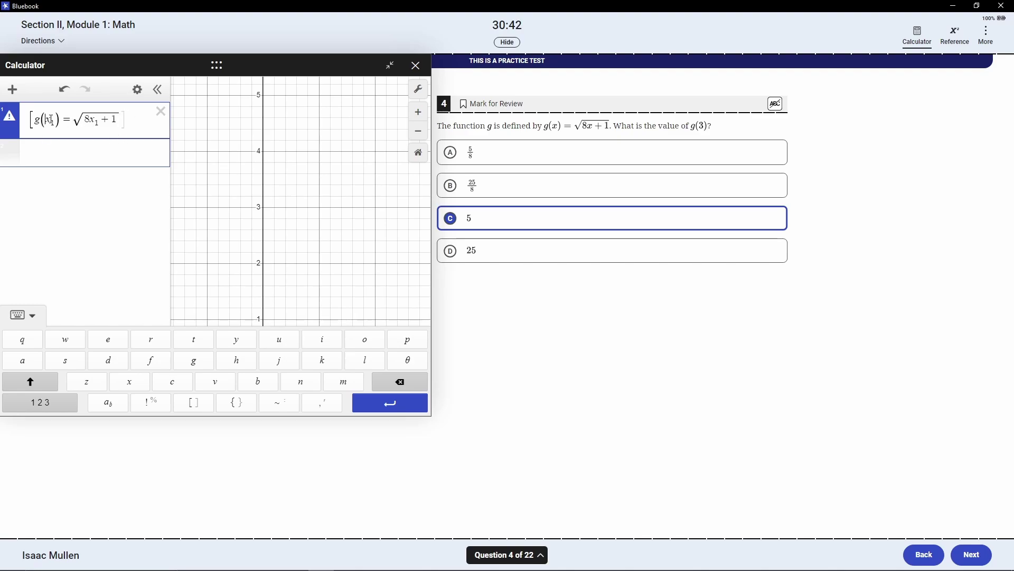
pyautogui.click(35, 119)
pyautogui.press('BackSpace')
pyautogui.click(53, 121)
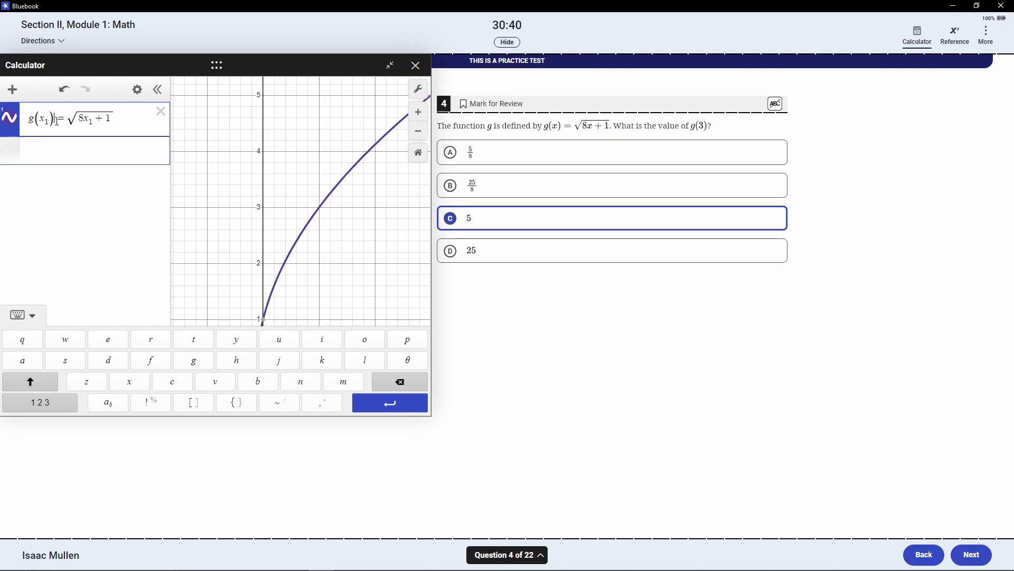
# - Substitute (3) for x₁ under the root and remove the left side, leaving √(8(3) + 1) as the expression
pyautogui.press('BackSpace')
pyautogui.click(89, 121)
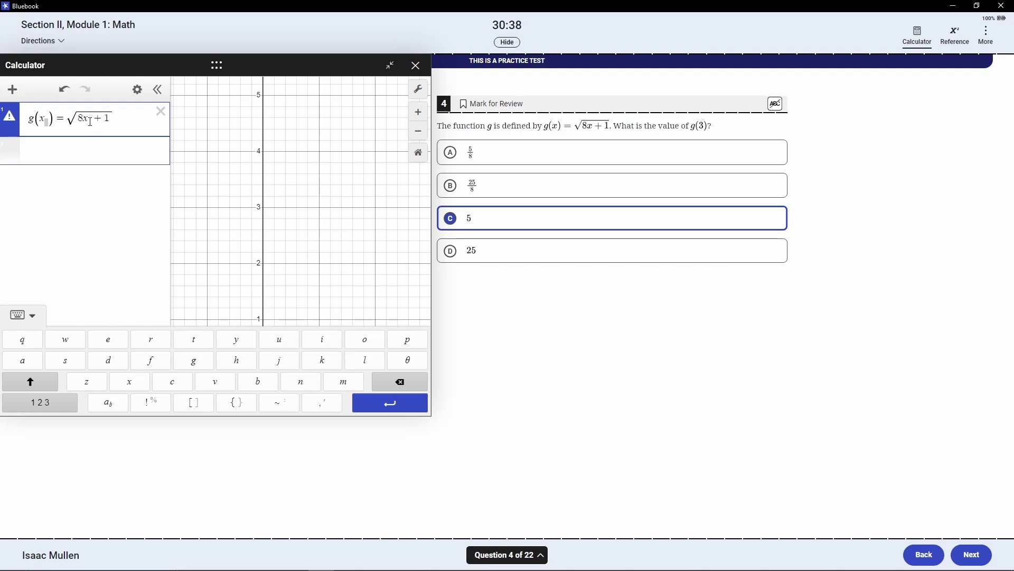
pyautogui.press('BackSpace')
pyautogui.press('BackSpace')
pyautogui.press('BackSpace')
pyautogui.write('(3')
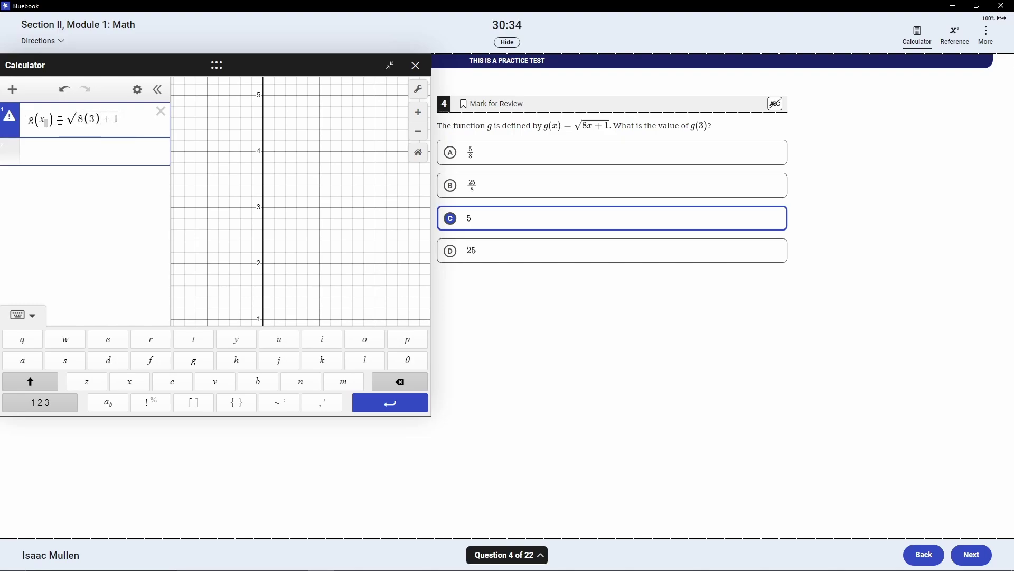
pyautogui.moveTo(68, 119); pyautogui.dragTo(29, 120)
pyautogui.press('BackSpace')
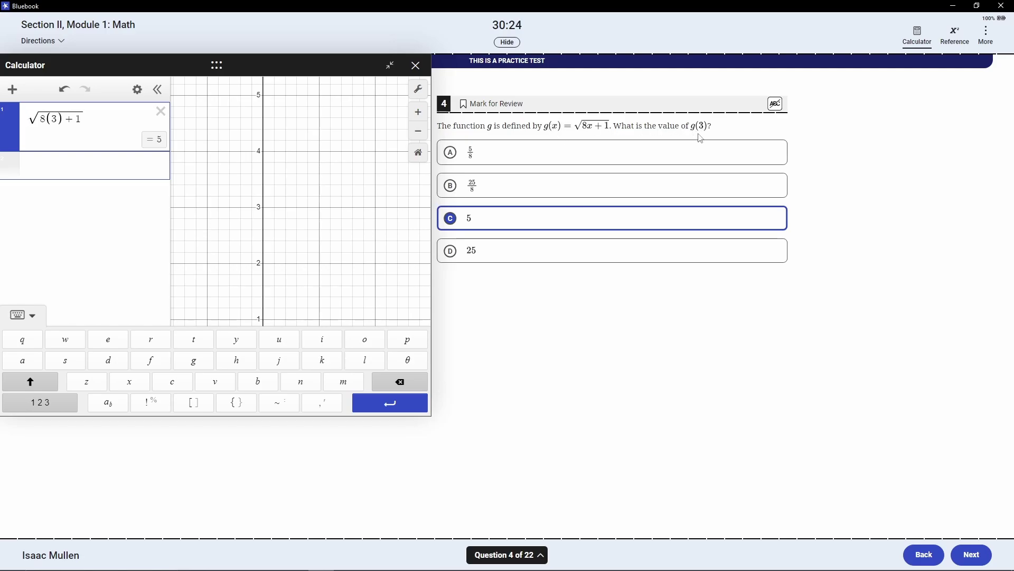
# - Advance to question 5, clear the calculator's expression, and read the lion-vote probability question with its totals column
pyautogui.click(971, 554)
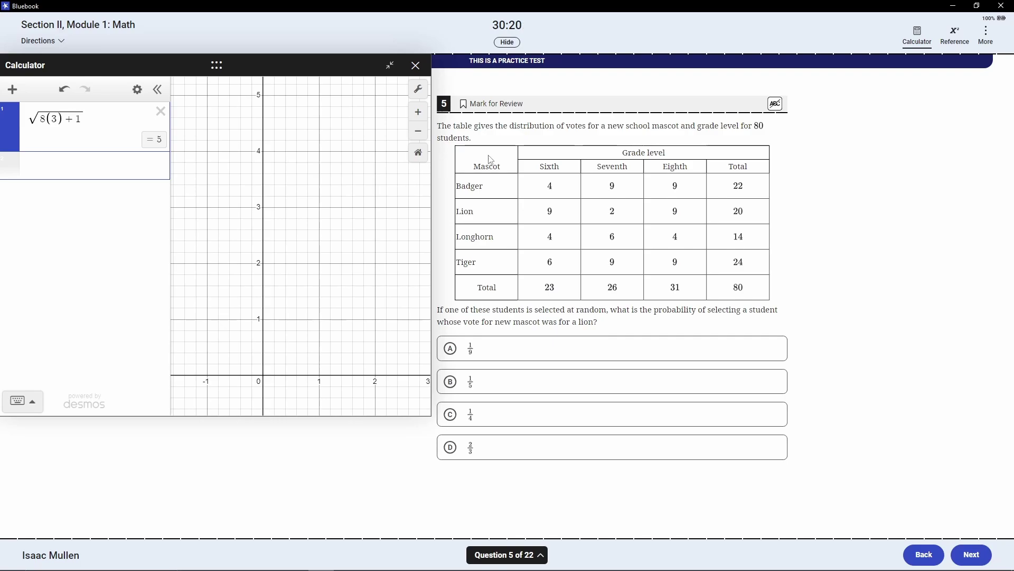
pyautogui.click(160, 112)
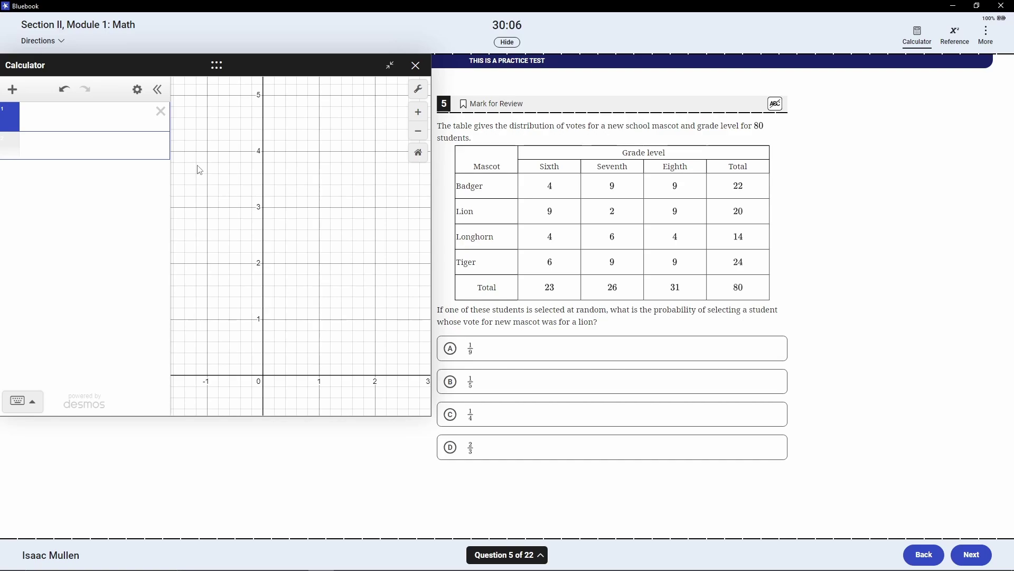
pyautogui.moveTo(439, 309); pyautogui.dragTo(616, 327)
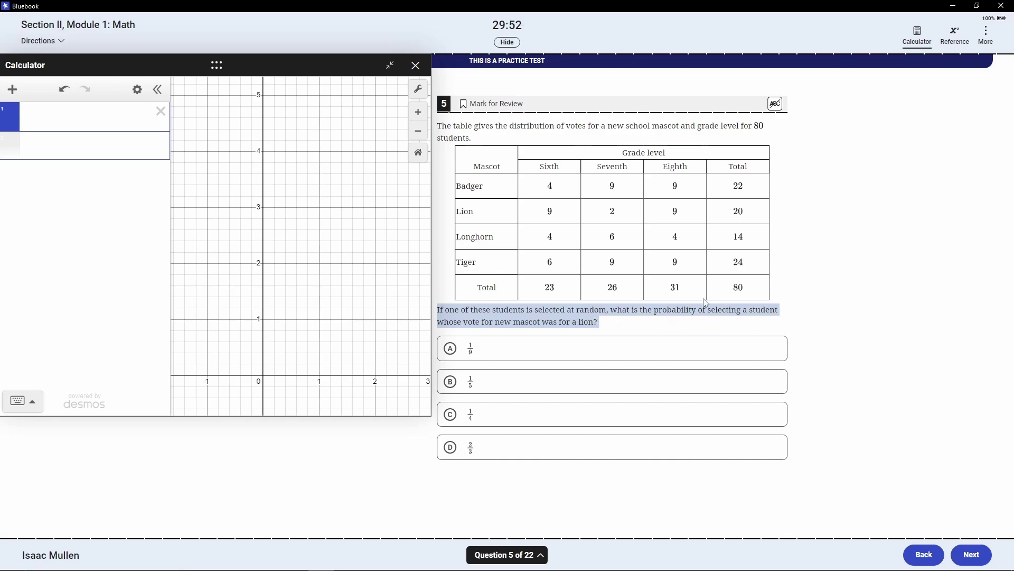
pyautogui.click(730, 195)
pyautogui.moveTo(728, 187); pyautogui.dragTo(753, 261)
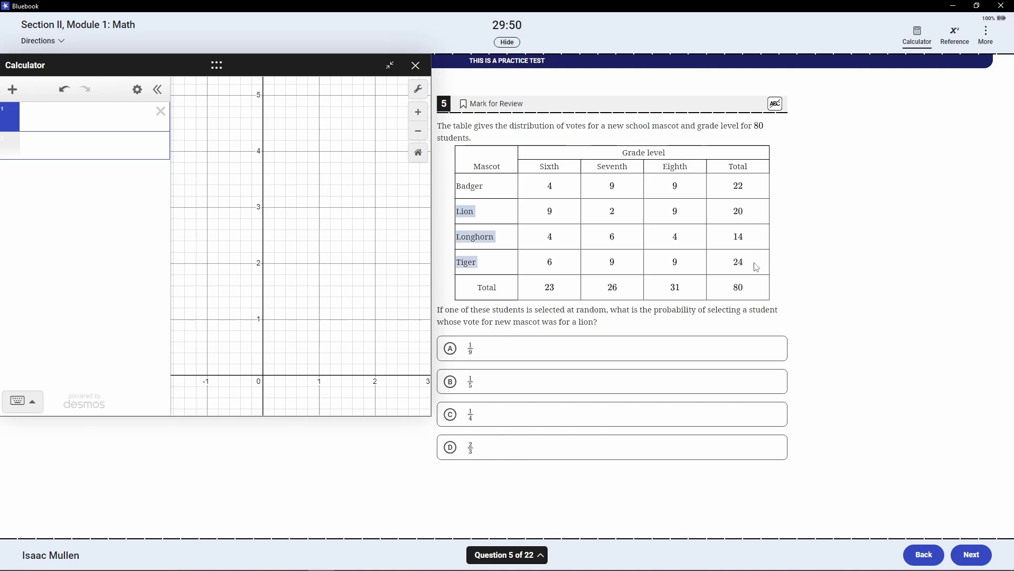
pyautogui.click(793, 263)
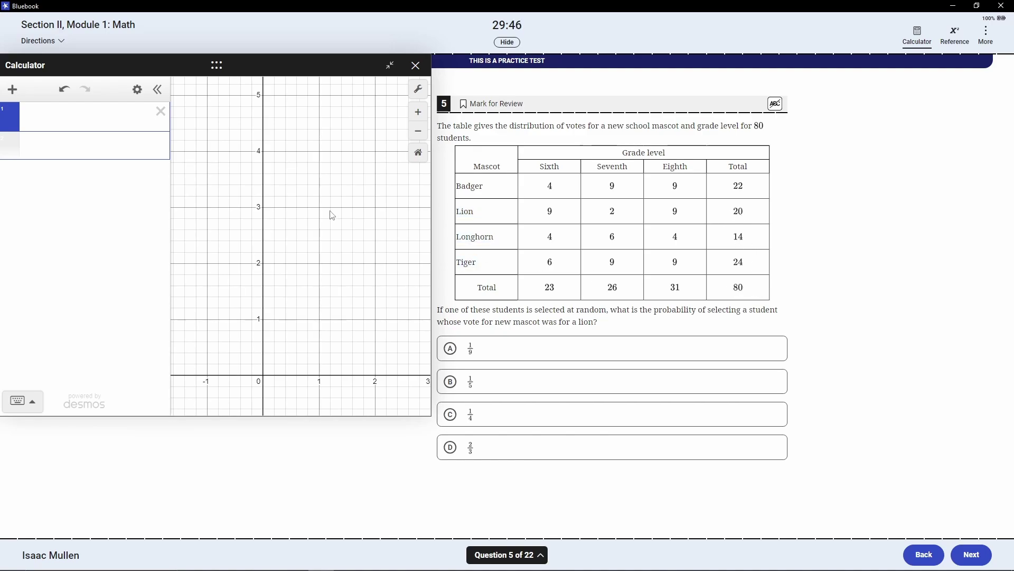
# - Compute 20/80 and 1/4 in separate calculator expressions and answer question 5 with choice C, 1/4
pyautogui.click(111, 125)
pyautogui.write('20/80')
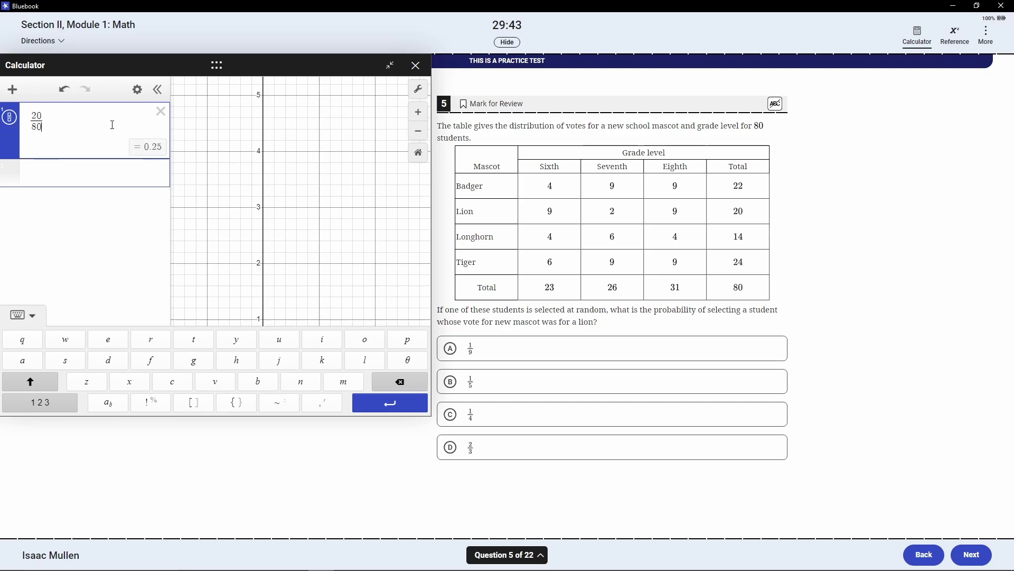
pyautogui.click(138, 176)
pyautogui.write('1/4')
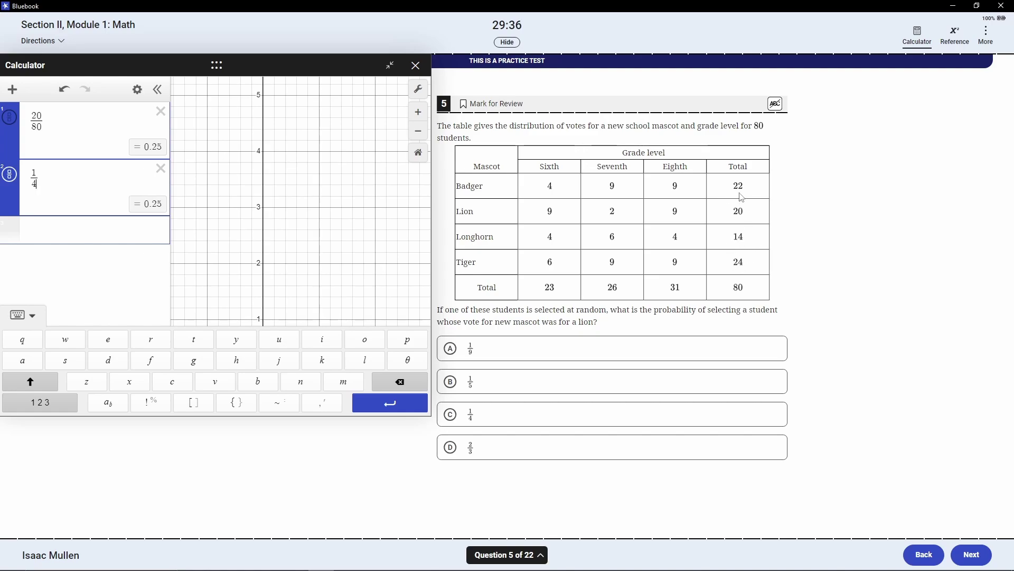
pyautogui.click(544, 420)
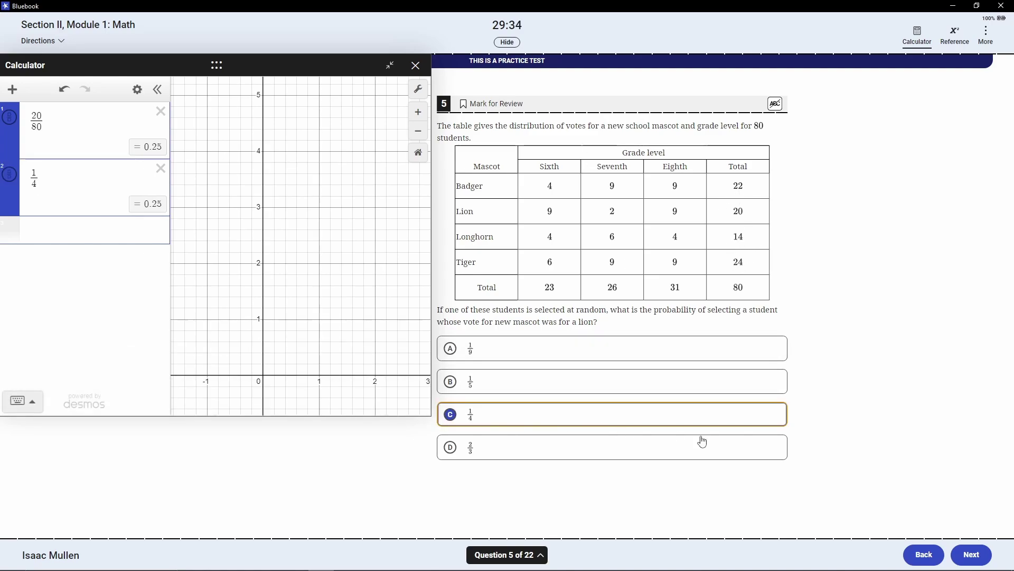
# - Advance to question 6 and replace the calculator's expressions with the regression 900 ~ 5x₁ − 220
pyautogui.click(975, 561)
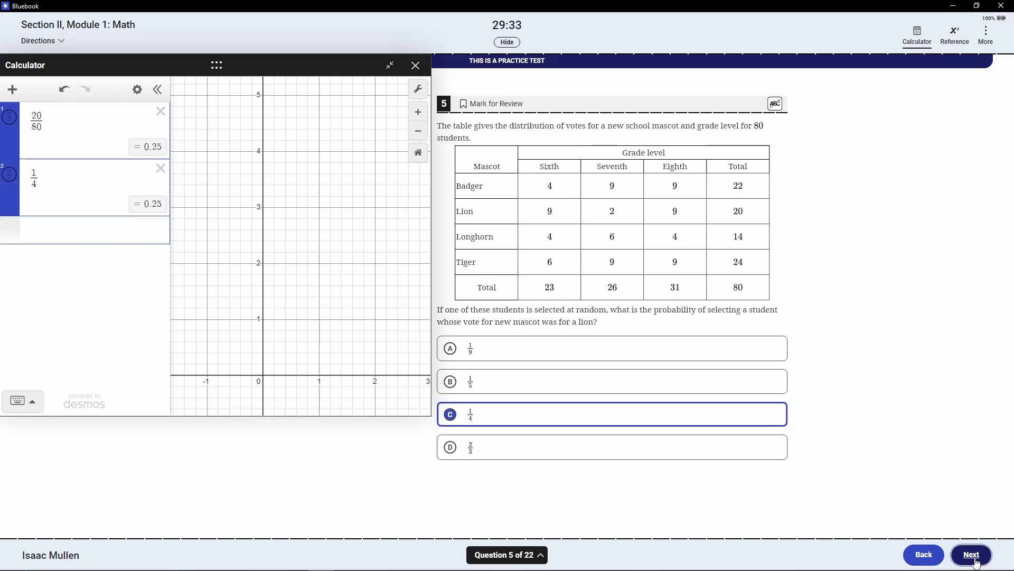
pyautogui.click(160, 111)
pyautogui.click(160, 111)
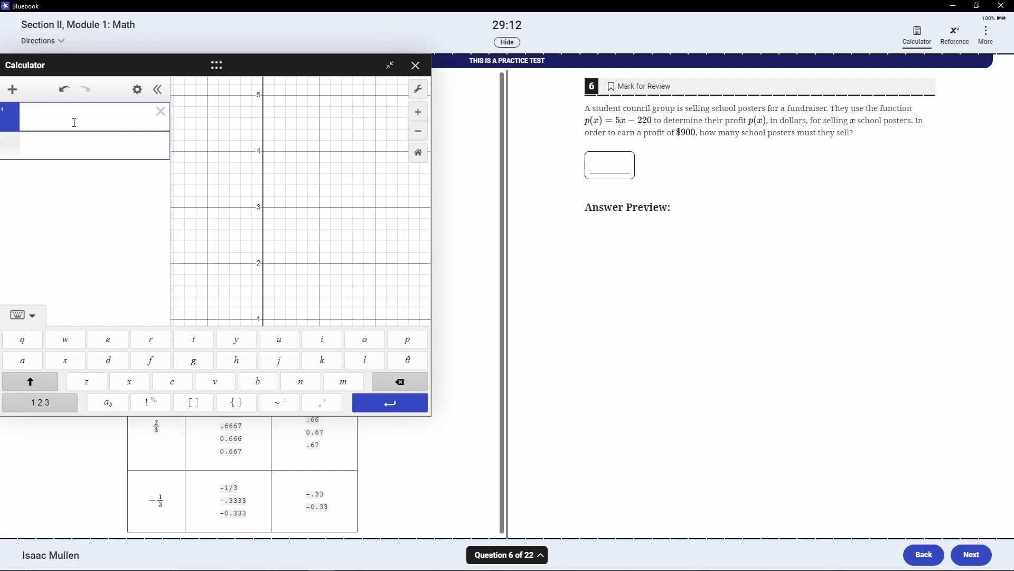
pyautogui.write('00')
pyautogui.click(280, 403)
pyautogui.write('5x-220')
pyautogui.click(70, 122)
pyautogui.click(111, 220)
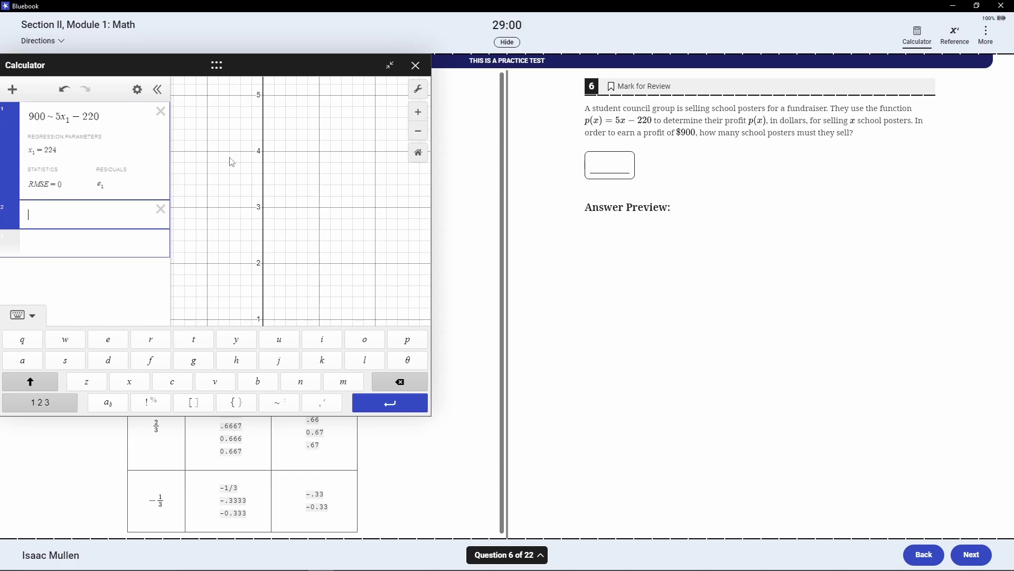
# - Enter 224 as the answer to question 6 and check it by computing 224 · 5 − 220 in the calculator
pyautogui.click(602, 165)
pyautogui.write('224')
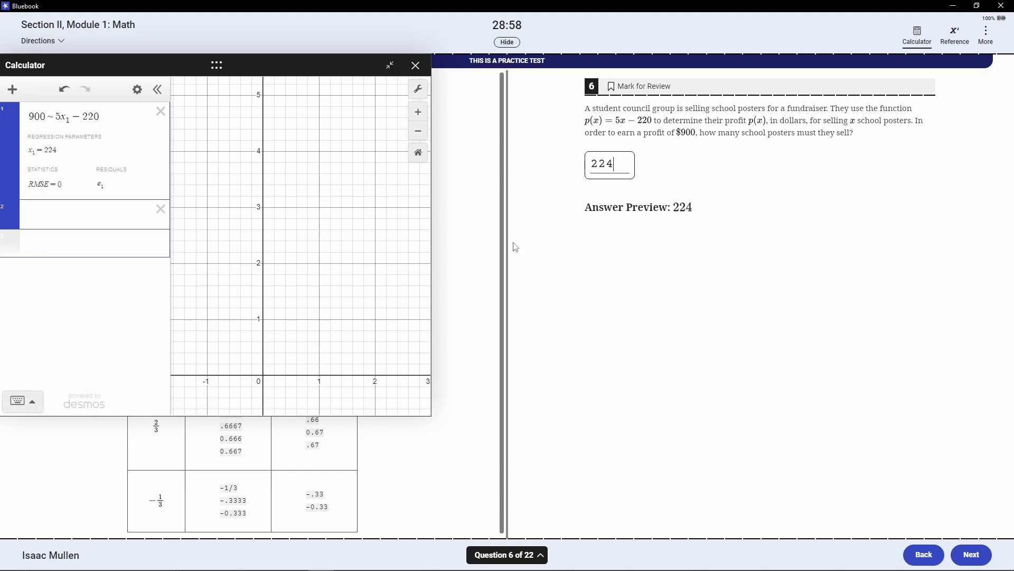
pyautogui.click(92, 216)
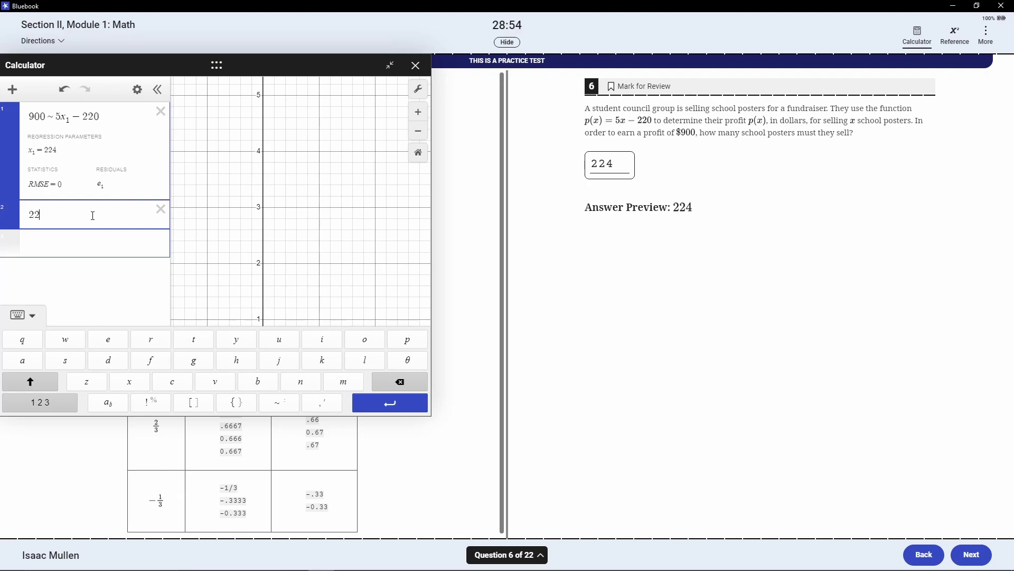
pyautogui.write('*5')
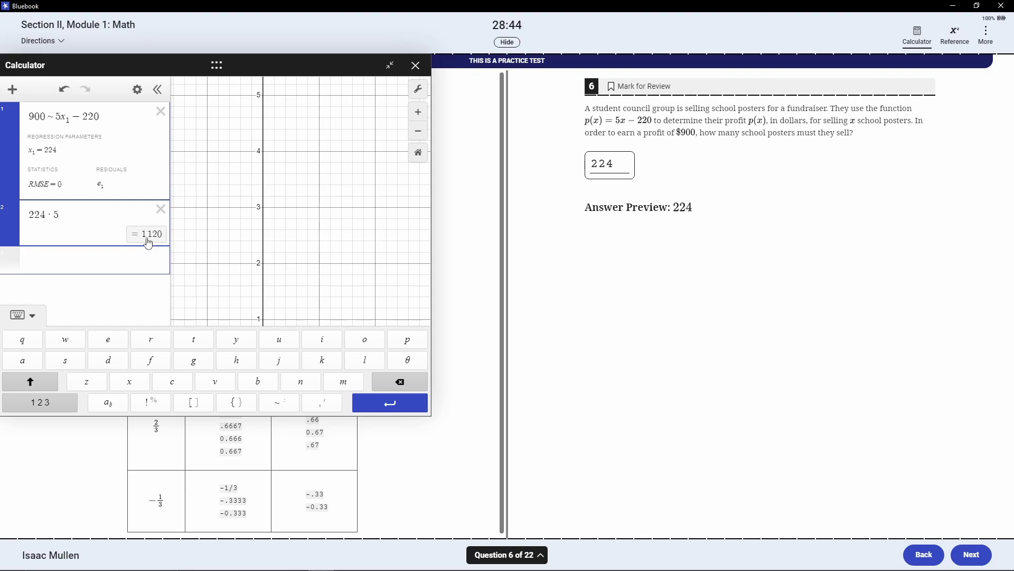
pyautogui.write('-2')
pyautogui.write('20')
# - Advance to question 7 and clear both expressions from the calculator
pyautogui.click(969, 554)
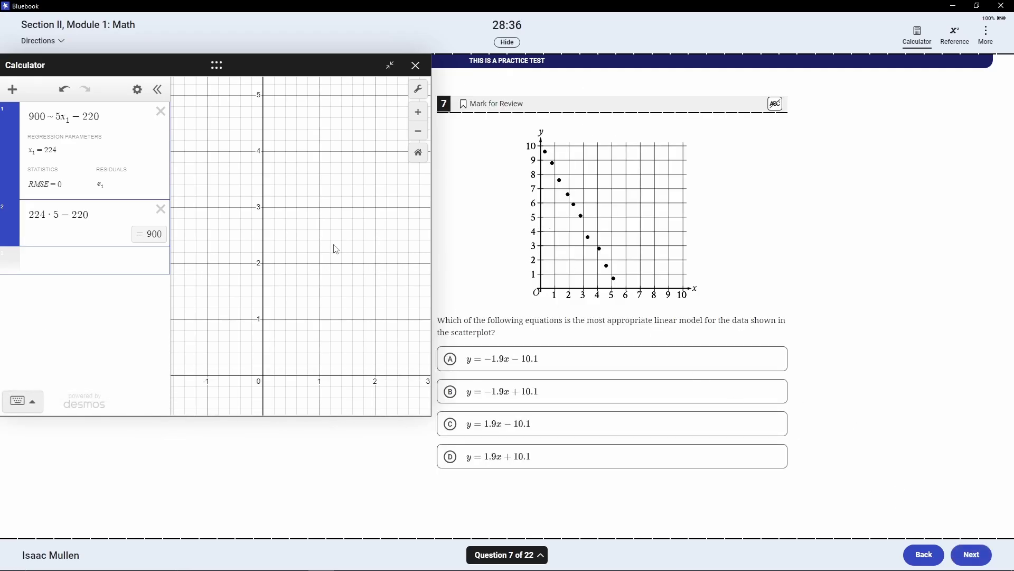
pyautogui.click(160, 113)
pyautogui.click(161, 111)
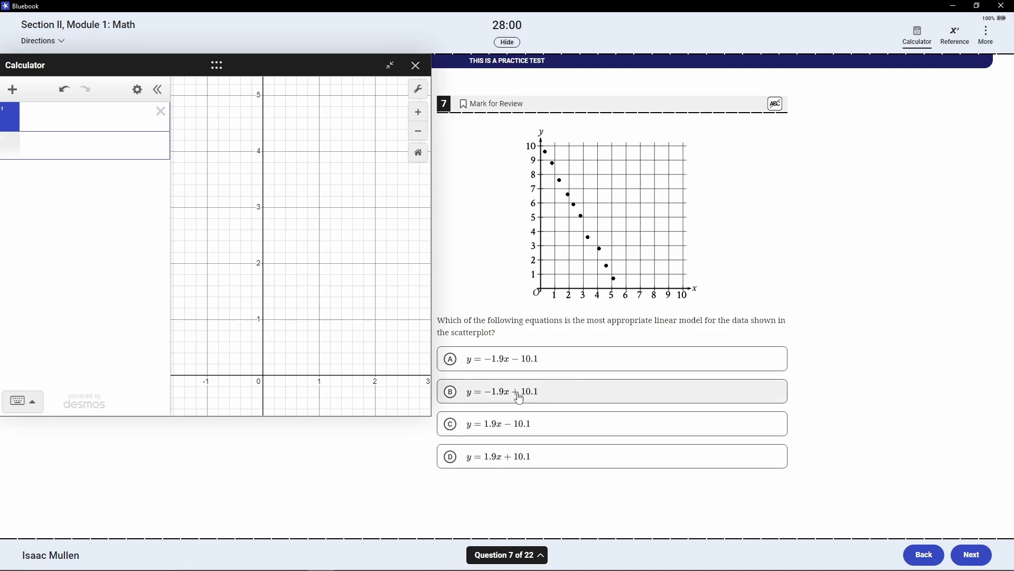
# - Compare choices D and B against the scatterplot and answer question 7 with choice B, y = −1.9x + 10.1
pyautogui.click(545, 454)
pyautogui.click(547, 395)
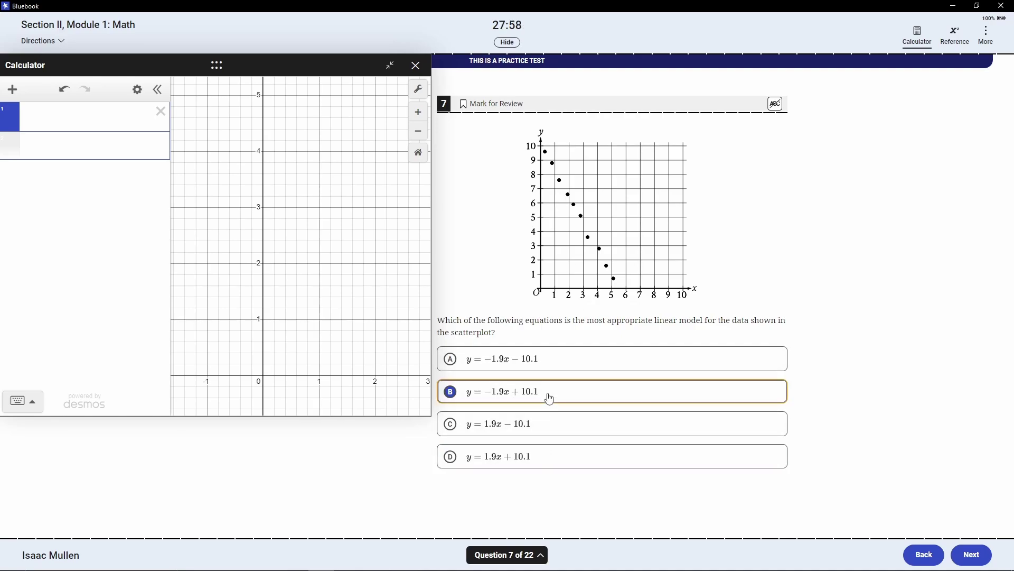
pyautogui.click(558, 458)
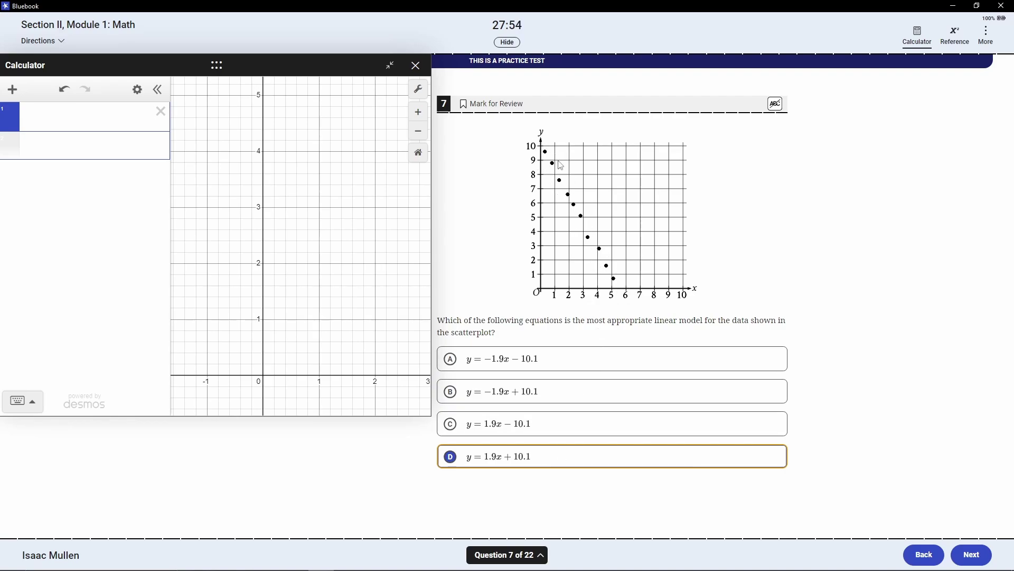
pyautogui.click(567, 395)
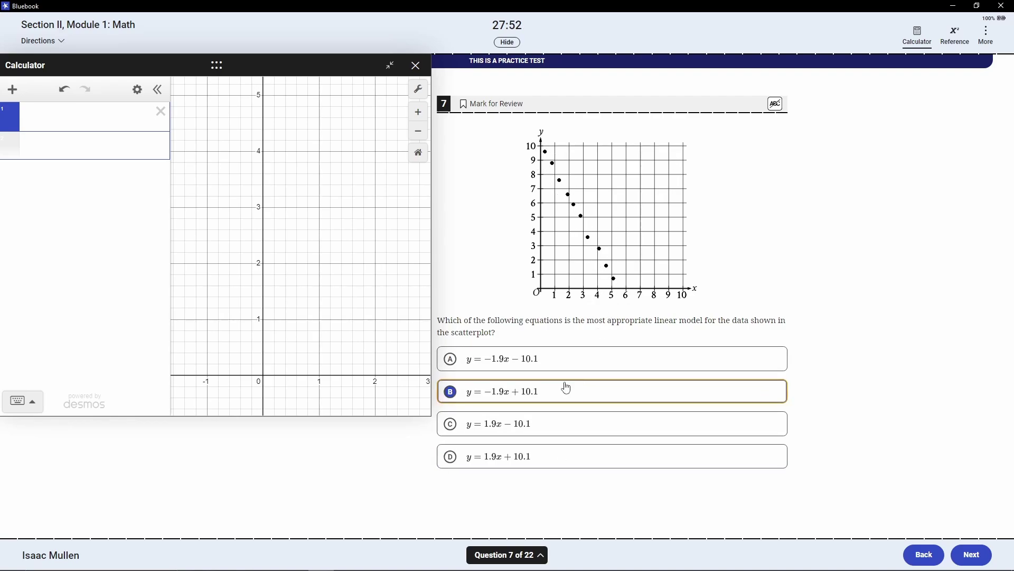
# - Advance to question 8 and enter the list [3x₁ + 6, 3x₁ + 4] in the calculator
pyautogui.click(972, 554)
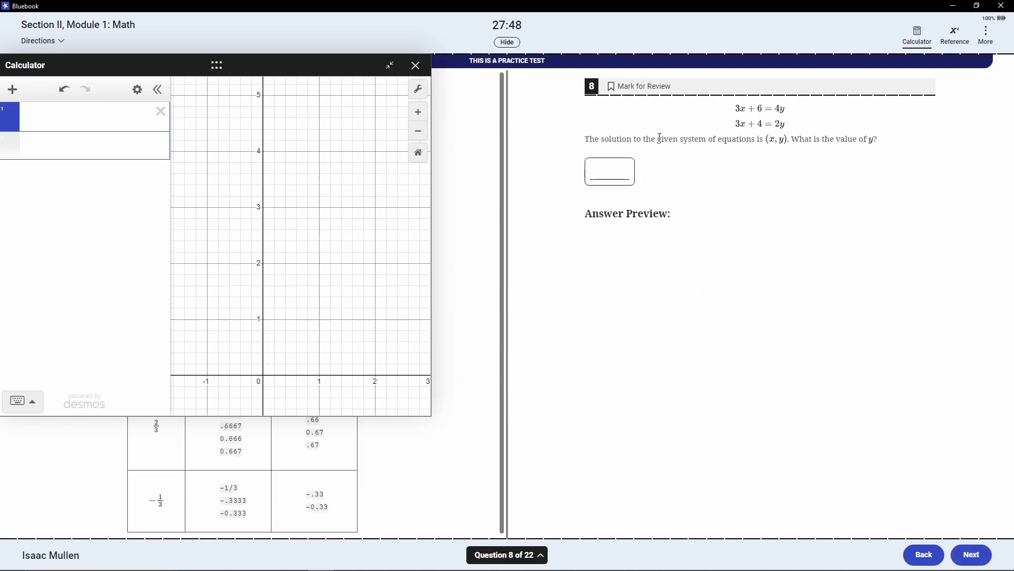
pyautogui.moveTo(594, 142); pyautogui.dragTo(883, 145)
pyautogui.click(893, 140)
pyautogui.click(111, 118)
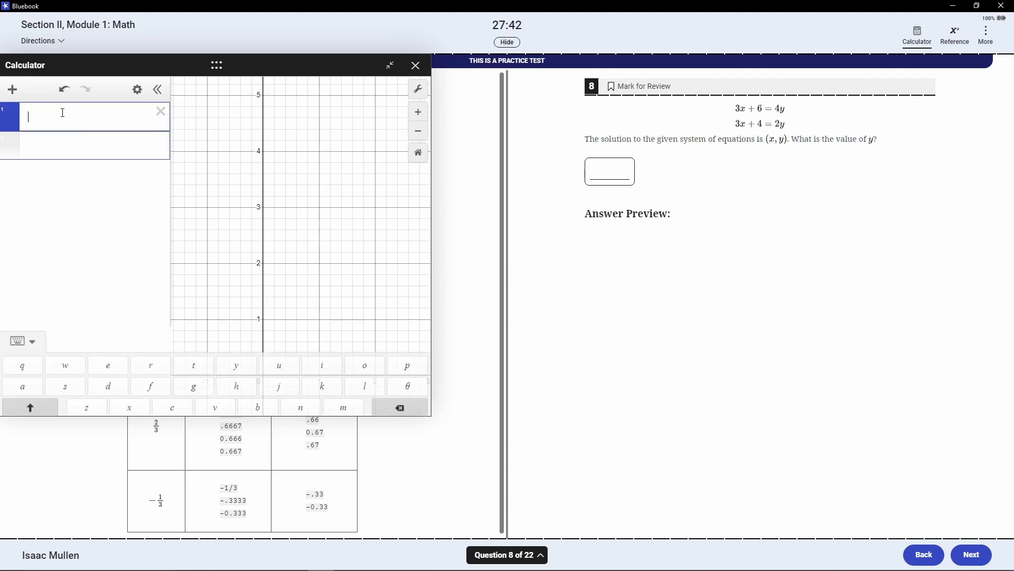
pyautogui.write('[')
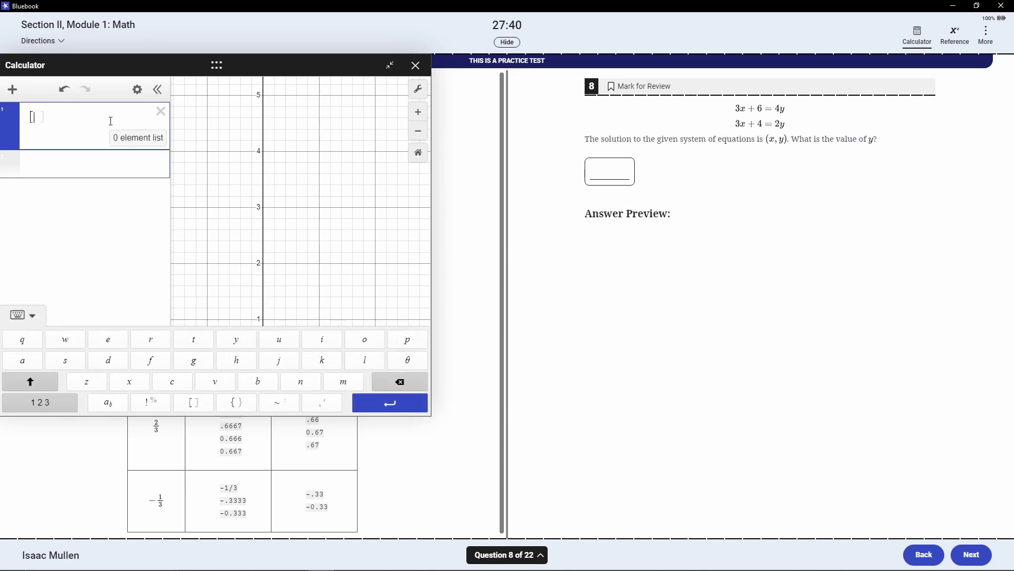
pyautogui.write('3x_1 + 6')
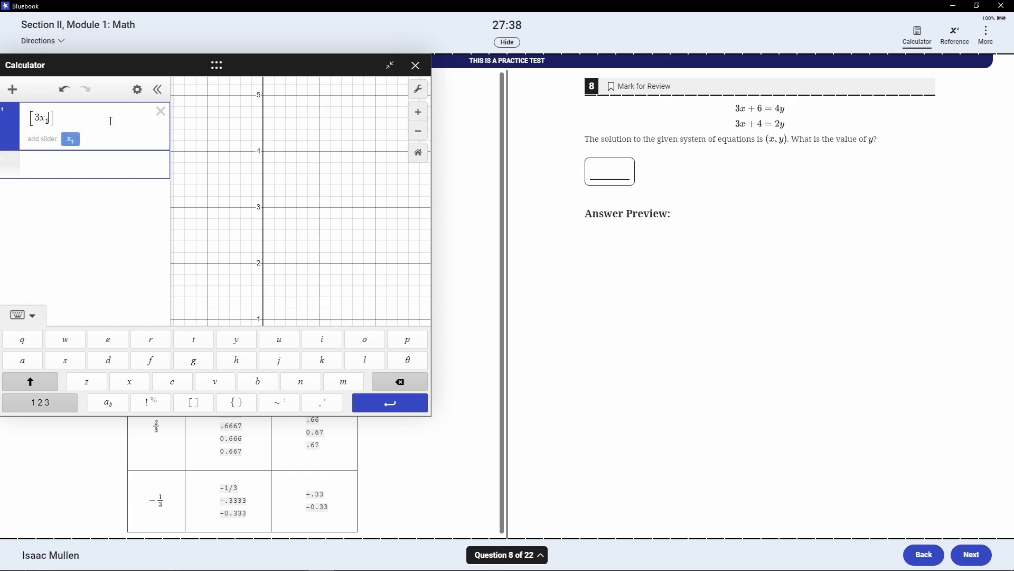
pyautogui.write(',3x')
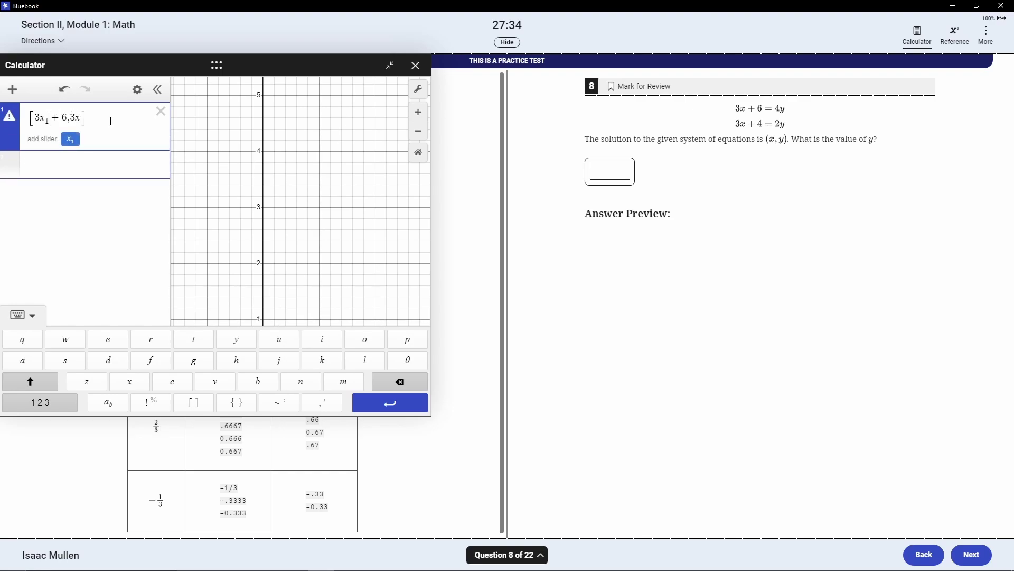
pyautogui.write('1 + 4]')
# - Complete the expression as a regression of the list against [4y₁, 2y₁]
pyautogui.click(298, 406)
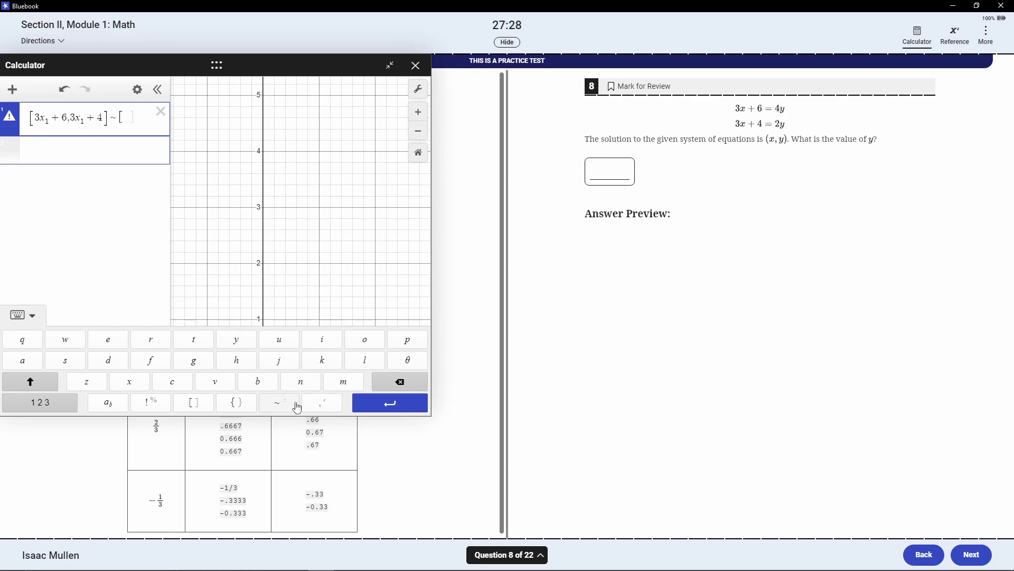
pyautogui.write('[4y1')
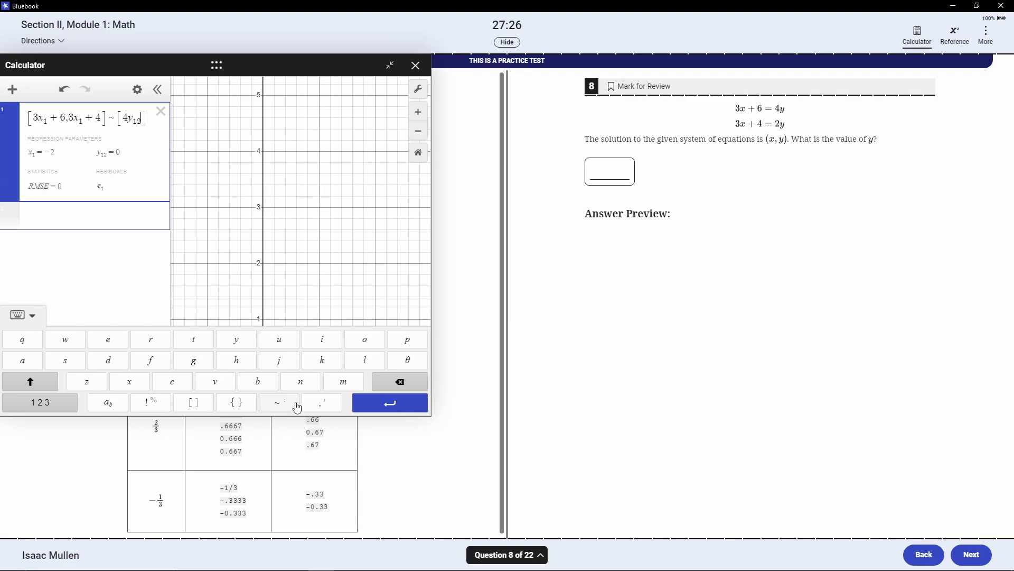
pyautogui.write(',')
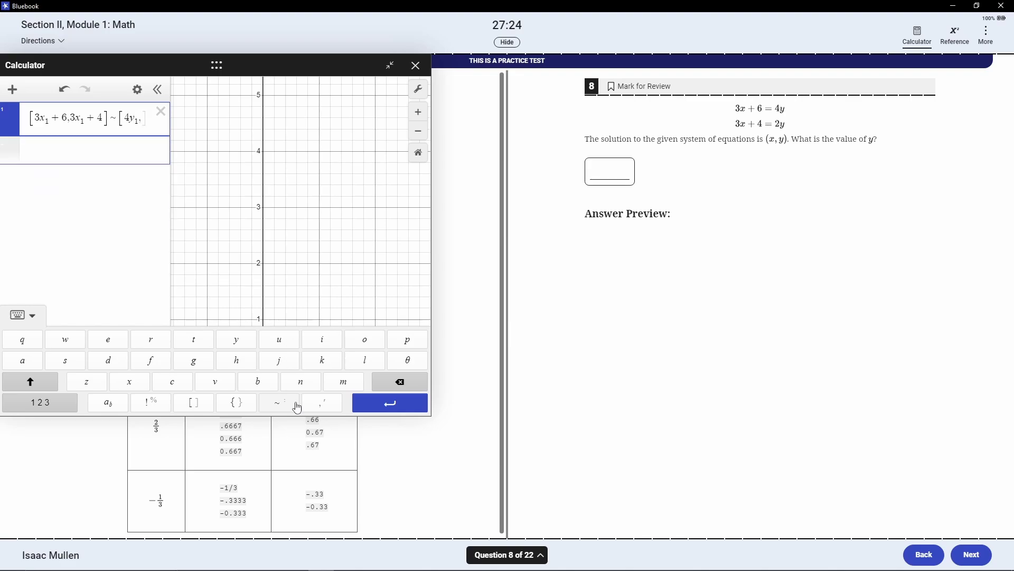
pyautogui.write('2y')
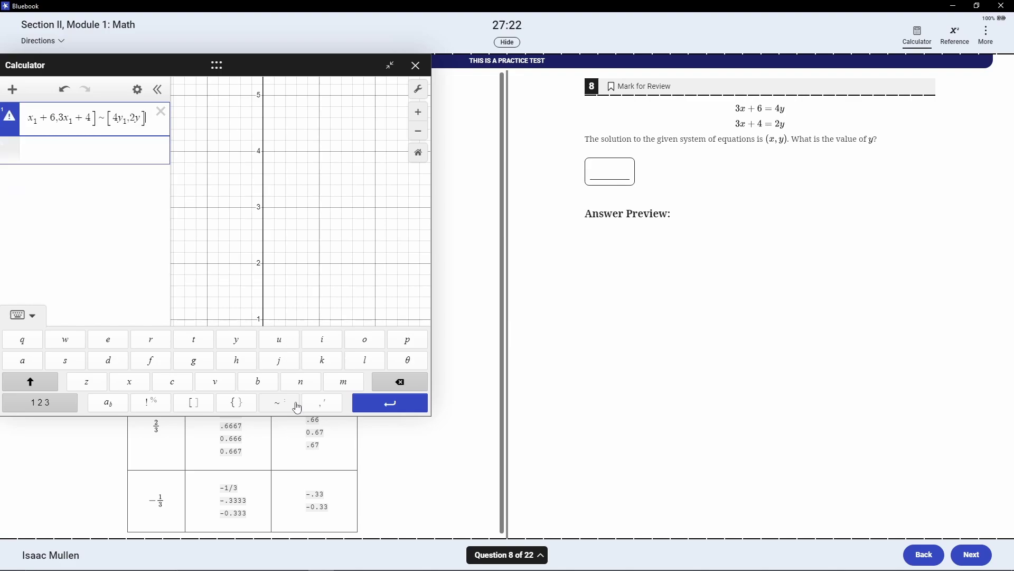
pyautogui.click(286, 393)
pyautogui.moveTo(137, 122); pyautogui.dragTo(142, 121)
pyautogui.click(90, 215)
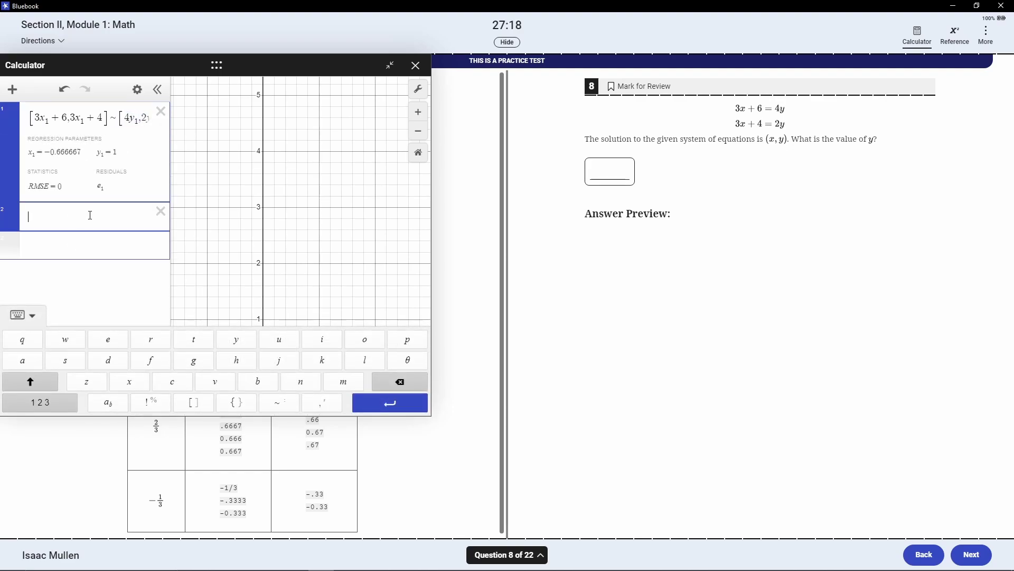
# - Read the regression's y₁ parameter and enter 1 as the answer to question 8
pyautogui.click(114, 153)
pyautogui.click(621, 175)
pyautogui.write('1')
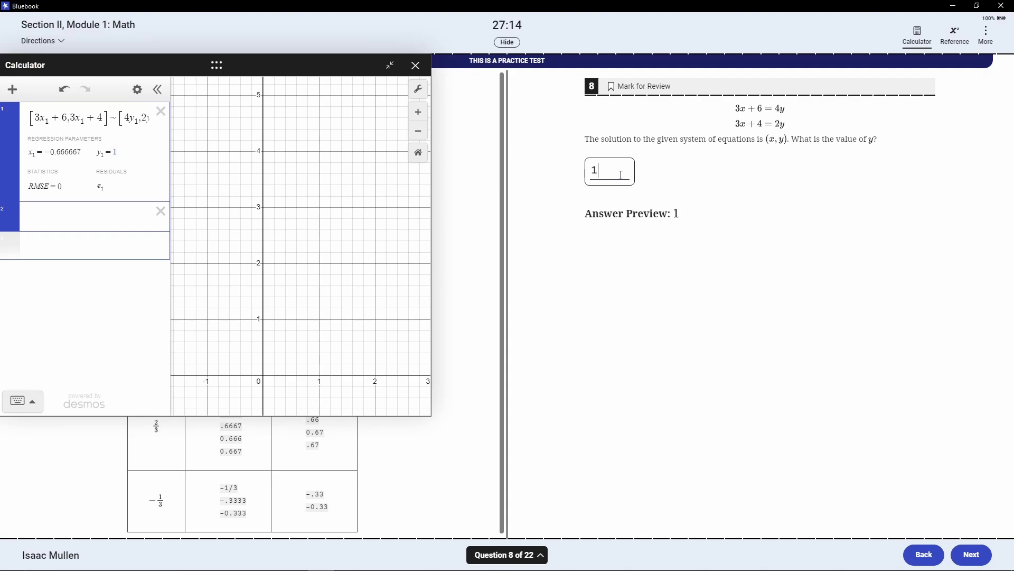
# - Replace the regression with the equations 3x + 6 = 4y and 3x + 4 = 2y and show the coordinates of their intersection
pyautogui.scroll(-1, 241, 220)
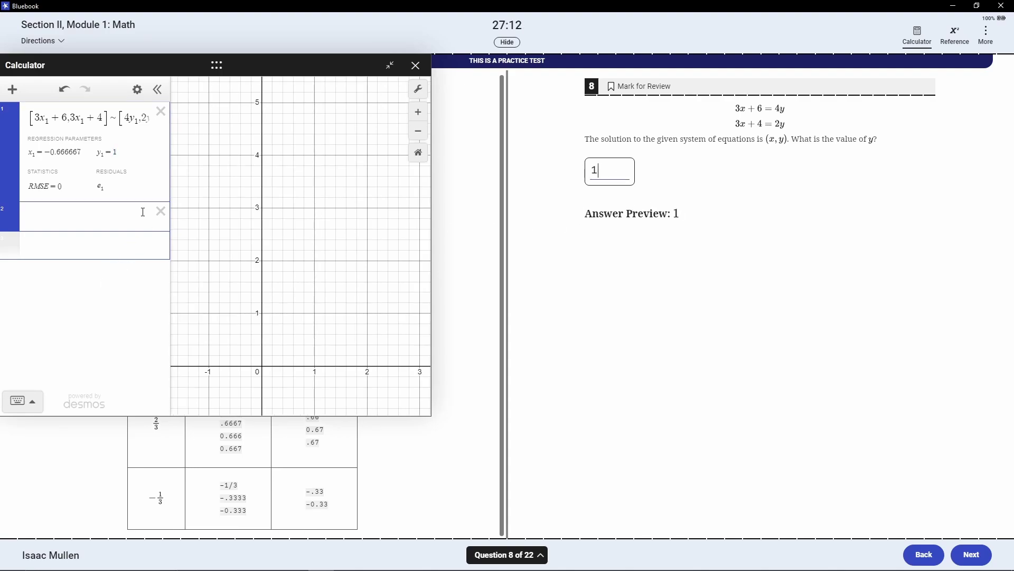
pyautogui.click(160, 111)
pyautogui.click(46, 113)
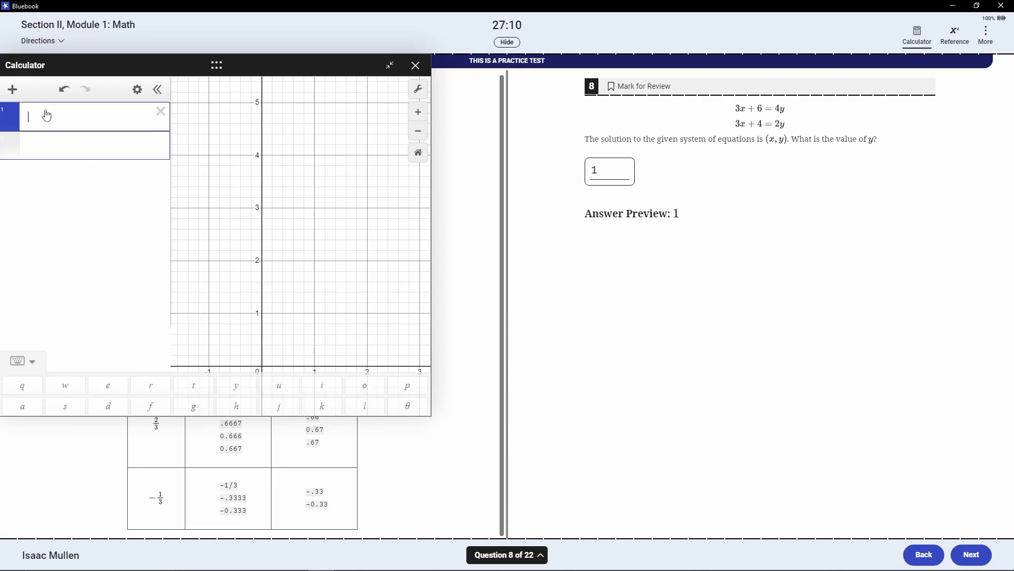
pyautogui.write('3x ')
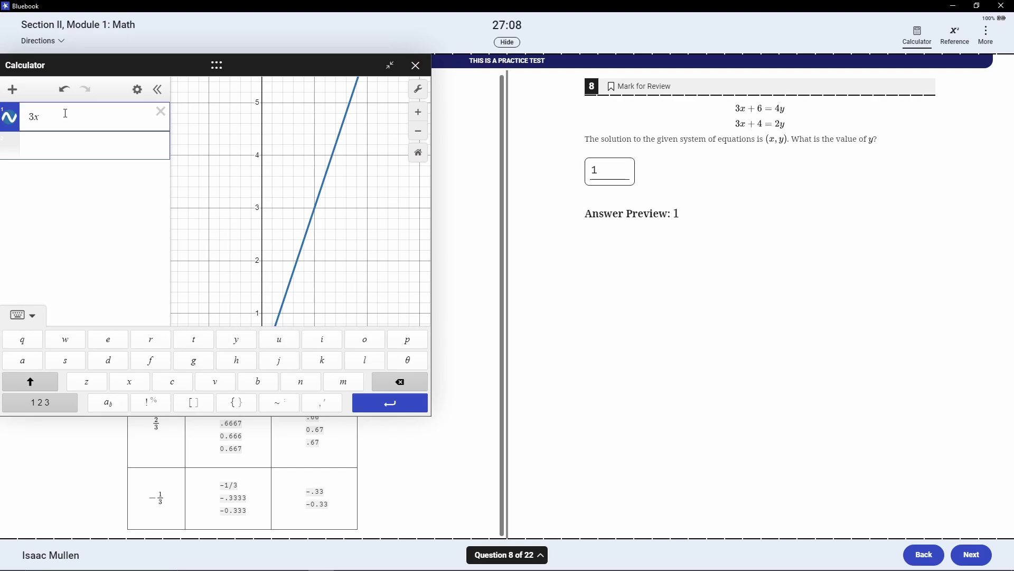
pyautogui.write('+ 6 = ')
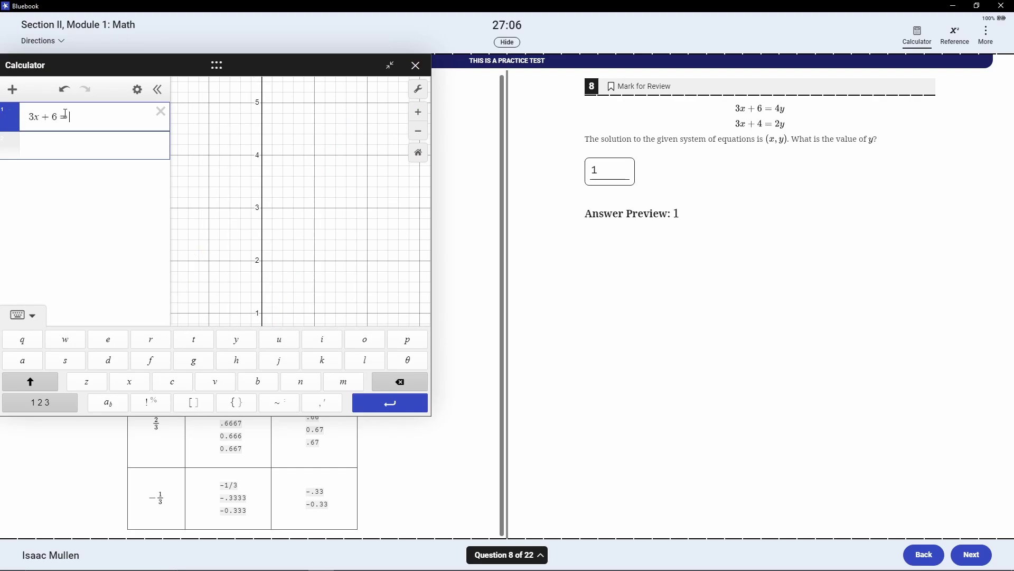
pyautogui.write('4y')
pyautogui.click(83, 141)
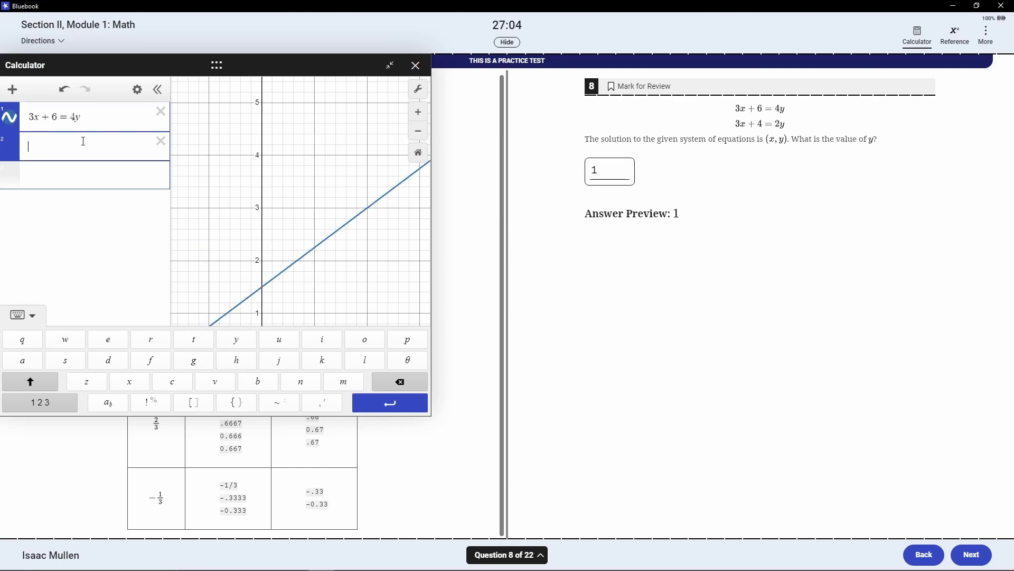
pyautogui.write('3x')
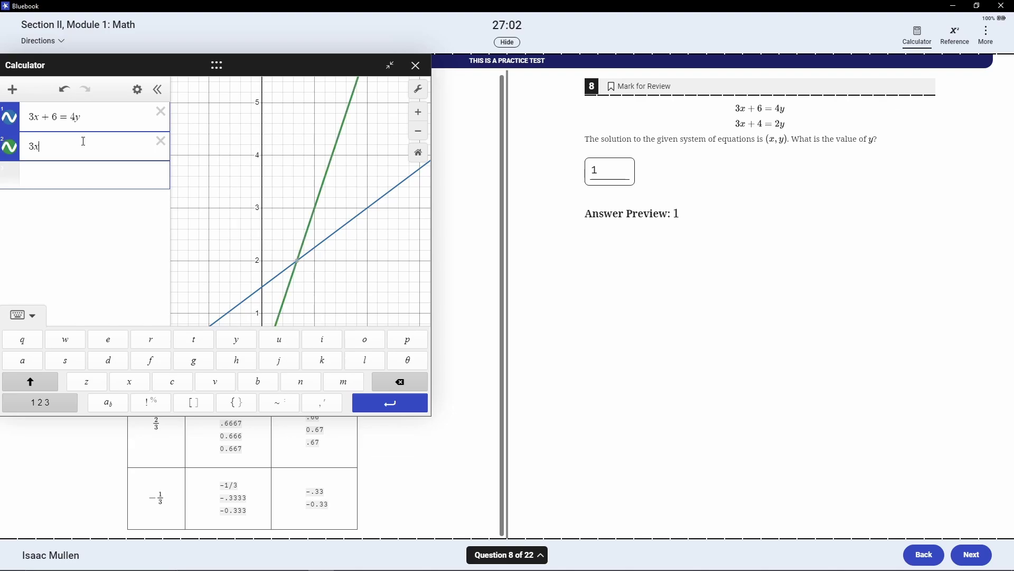
pyautogui.write(' + 4 = 2y')
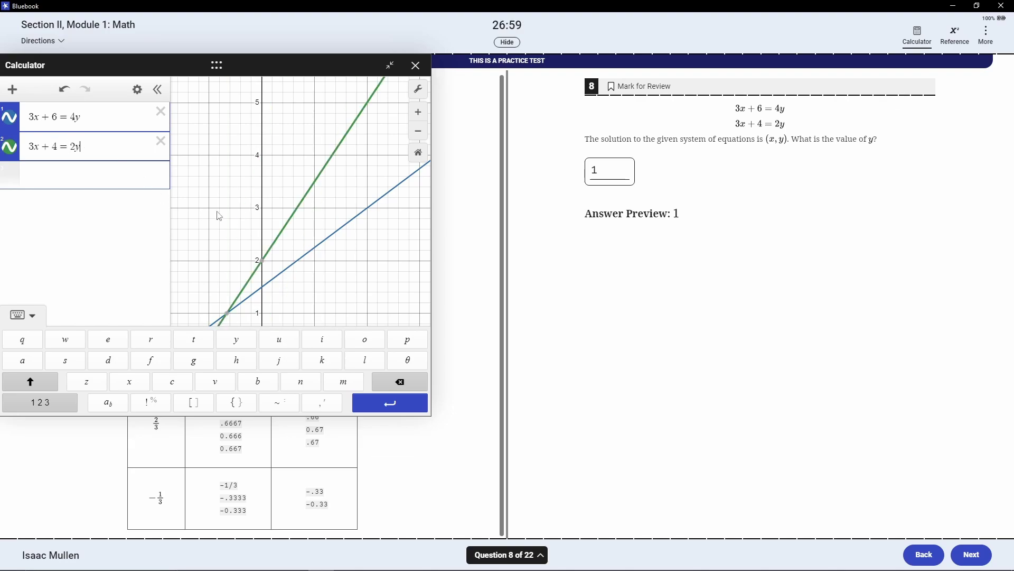
pyautogui.scroll(-1, 276, 260)
pyautogui.click(233, 310)
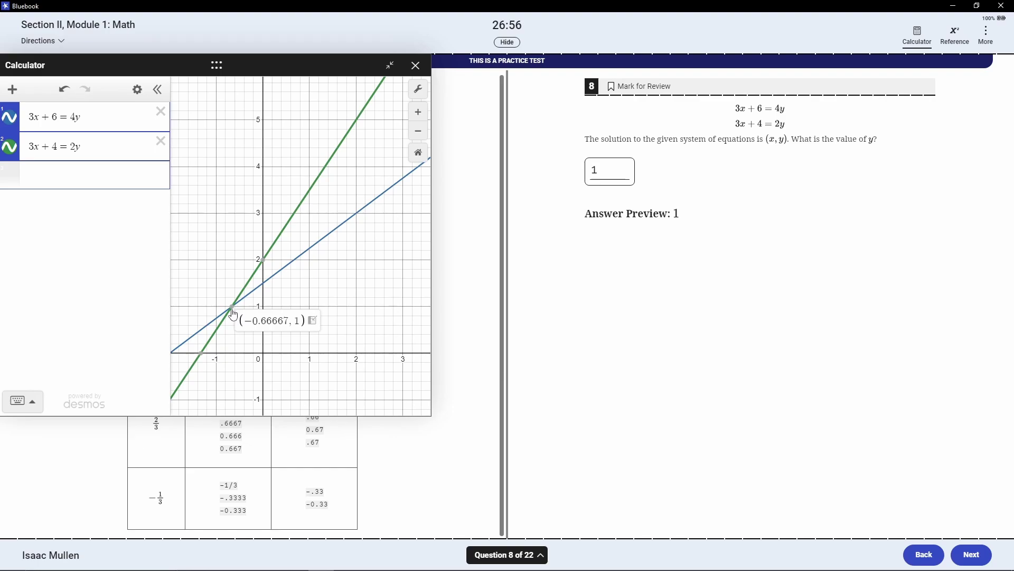
# - Advance to question 9, read the frequency table question, and enter 14 as the maximum data value
pyautogui.click(970, 554)
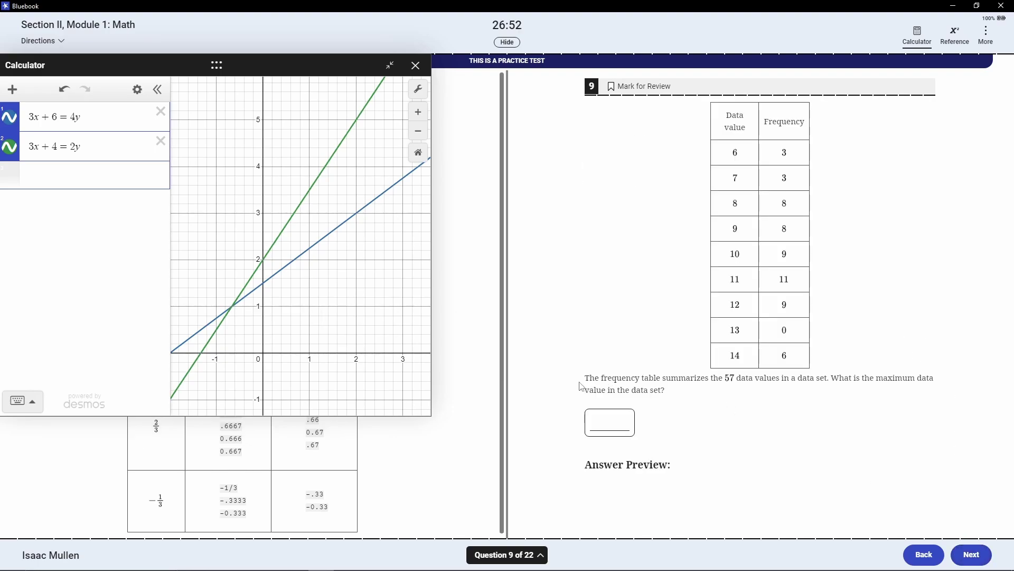
pyautogui.moveTo(583, 378); pyautogui.dragTo(788, 397)
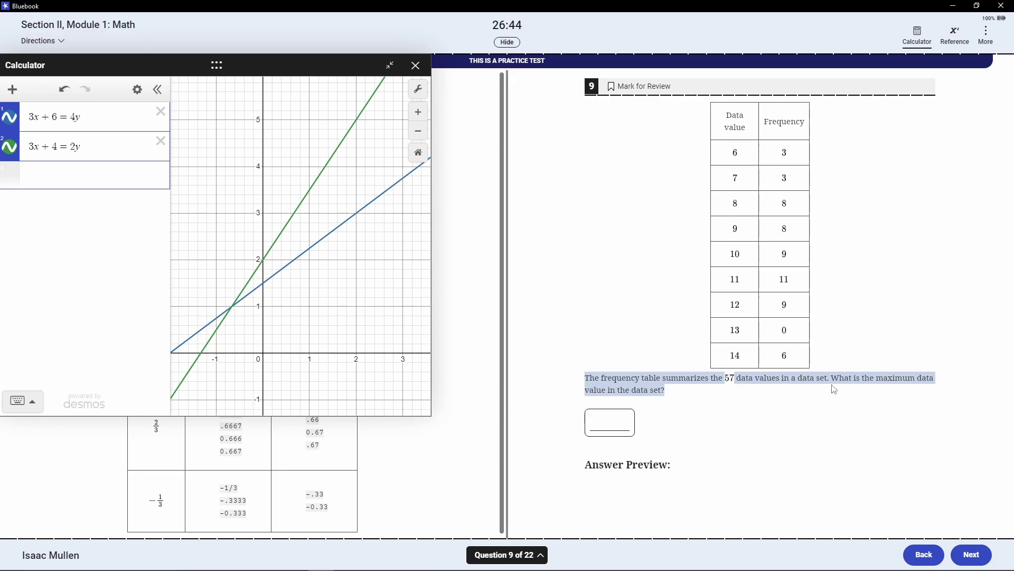
pyautogui.click(667, 393)
pyautogui.moveTo(667, 393); pyautogui.dragTo(587, 391)
pyautogui.click(843, 407)
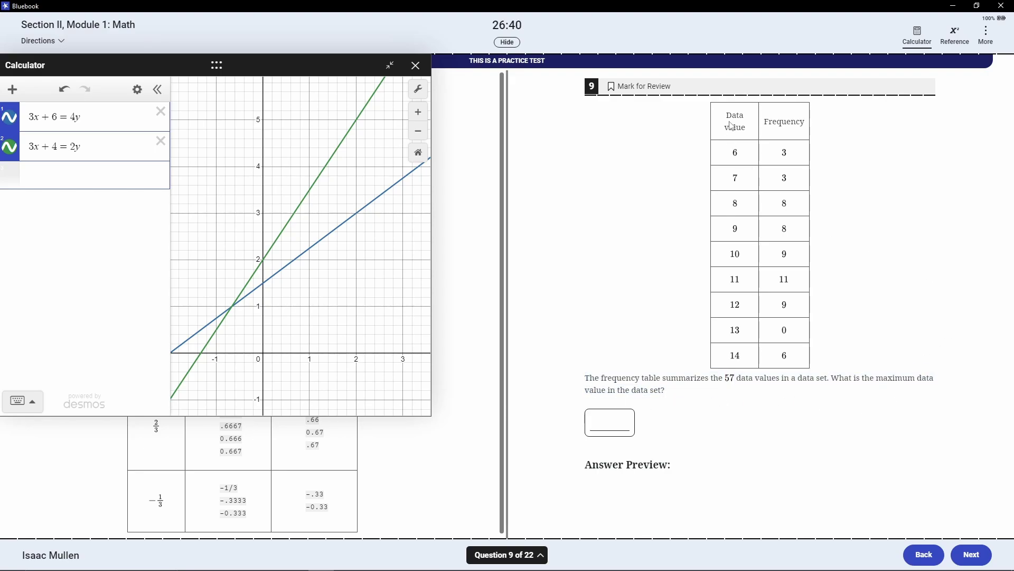
pyautogui.moveTo(729, 118); pyautogui.dragTo(750, 128)
pyautogui.moveTo(699, 99); pyautogui.dragTo(762, 187)
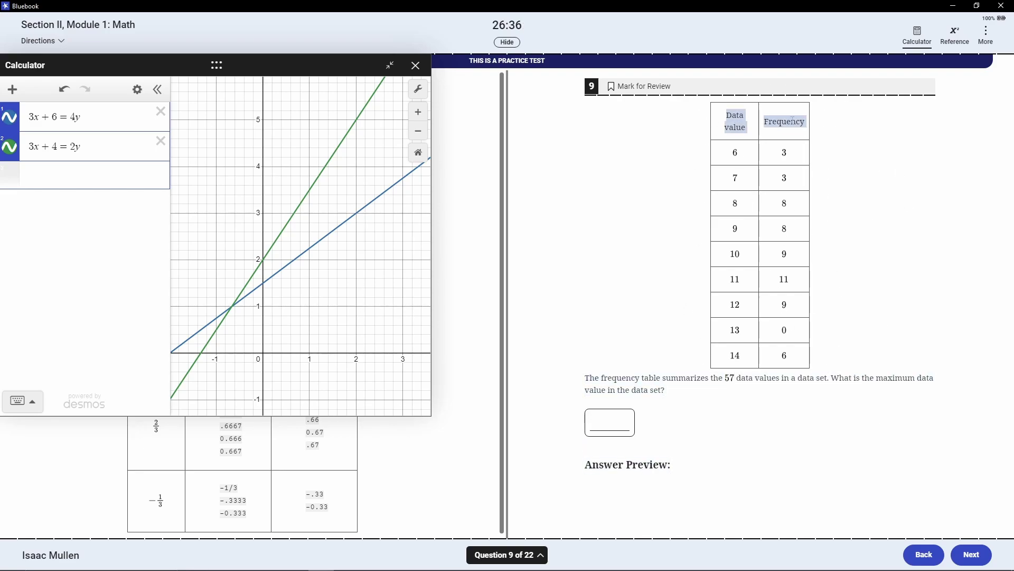
pyautogui.click(741, 131)
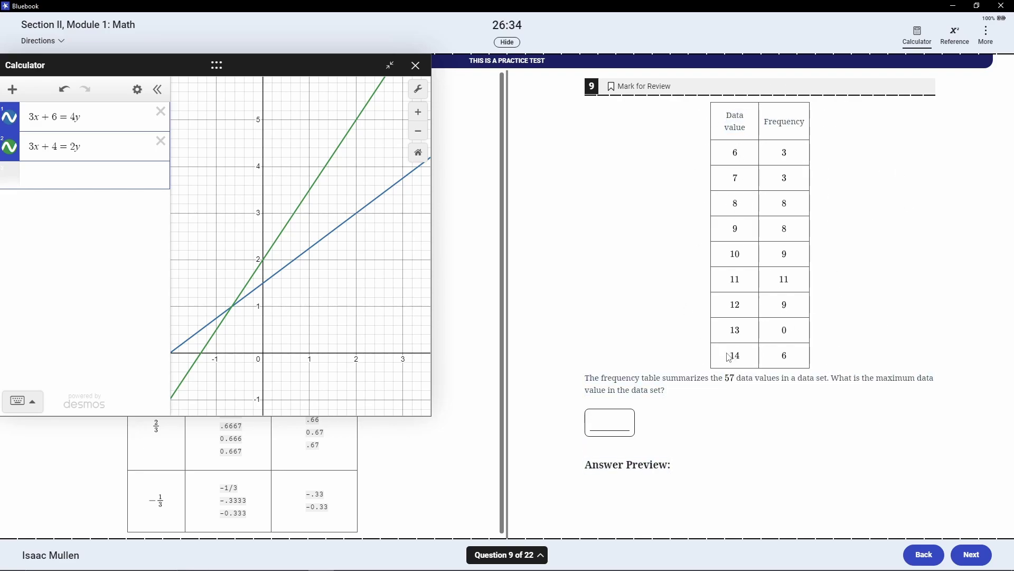
pyautogui.click(628, 422)
pyautogui.write('14')
# - Advance to question 10 and clear both equations from the calculator
pyautogui.click(971, 554)
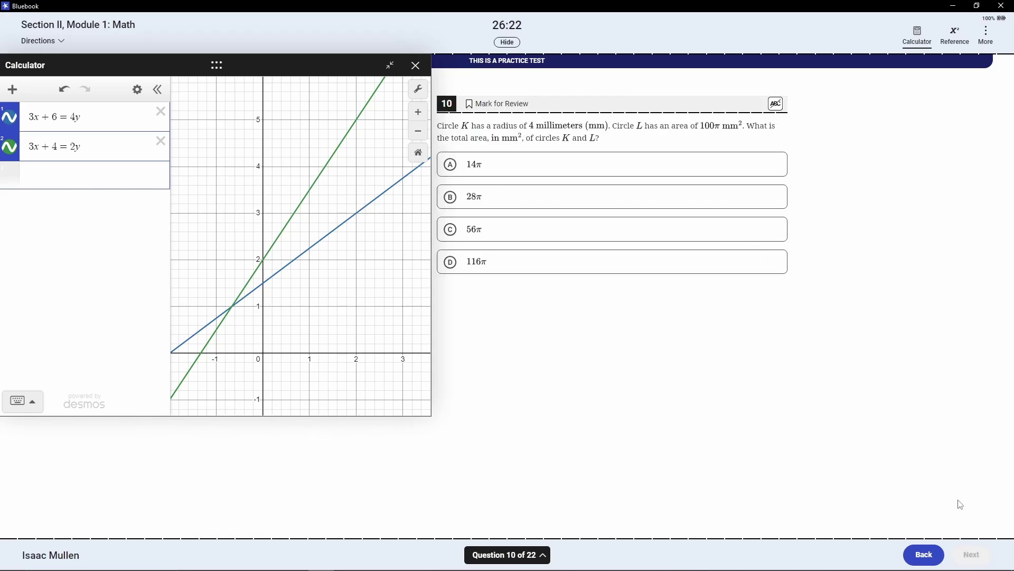
pyautogui.click(161, 112)
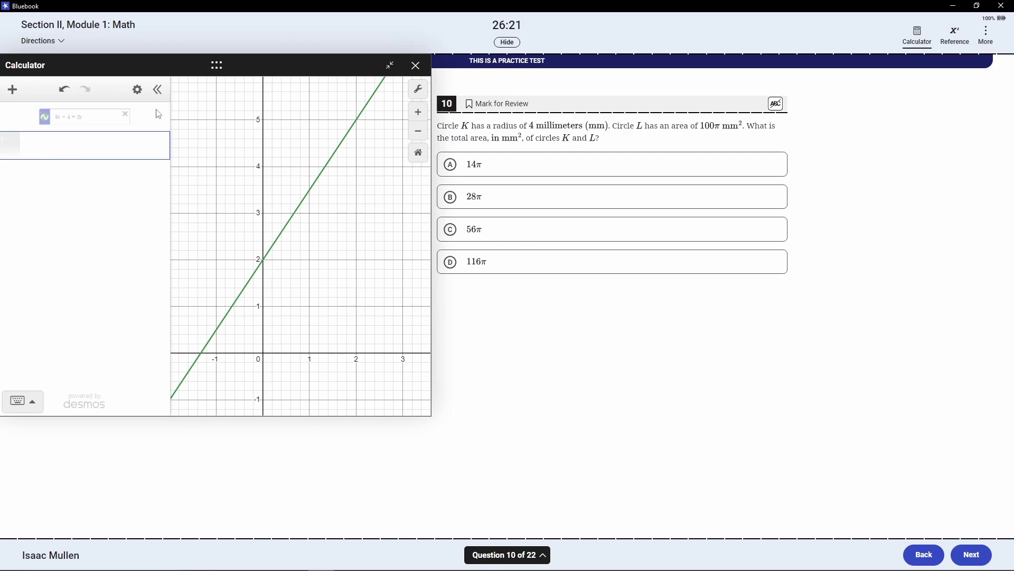
pyautogui.click(158, 114)
pyautogui.click(112, 119)
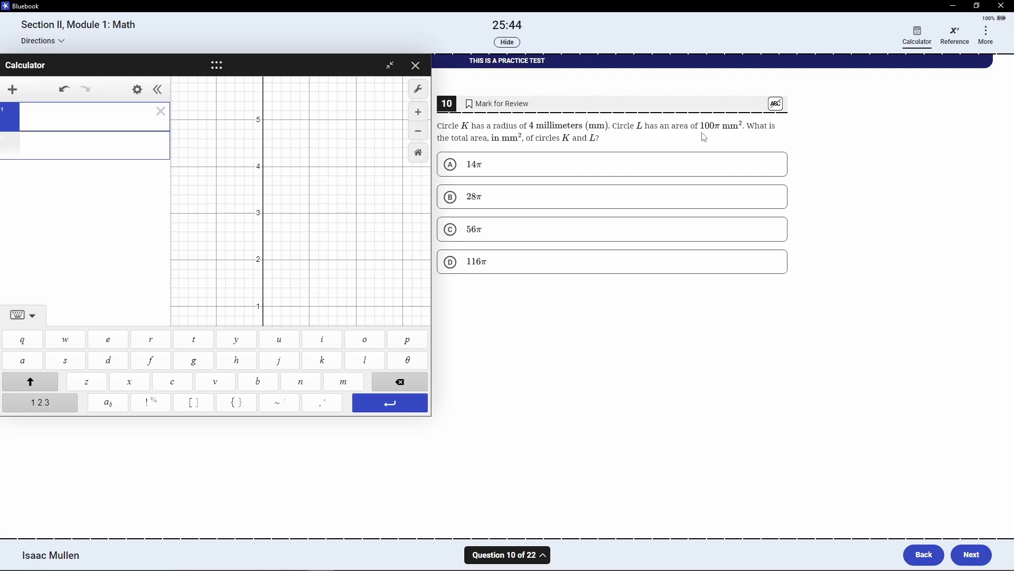
# - Answer question 10 with choice D, 116π, and advance to question 11
pyautogui.click(469, 264)
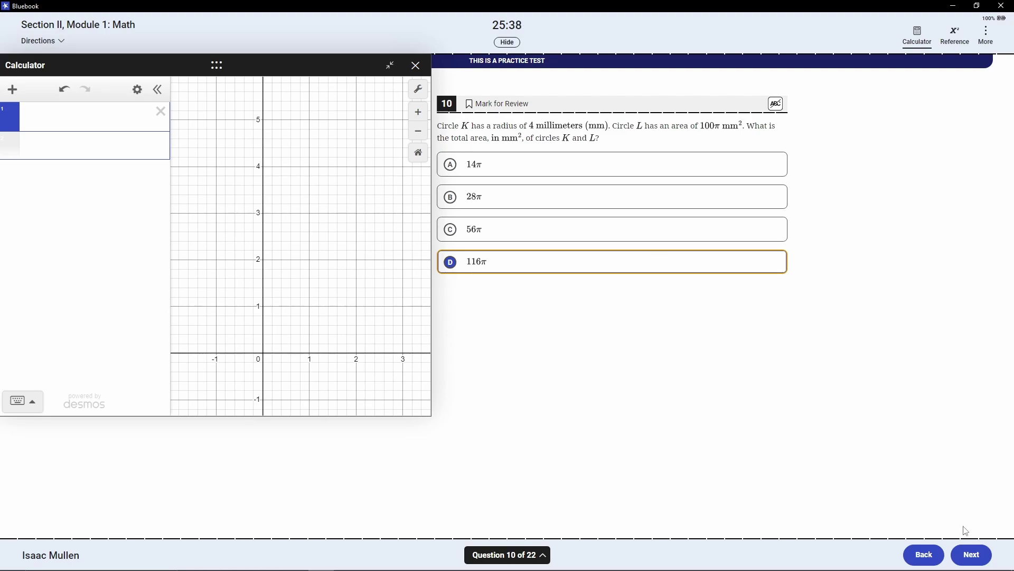
pyautogui.click(973, 554)
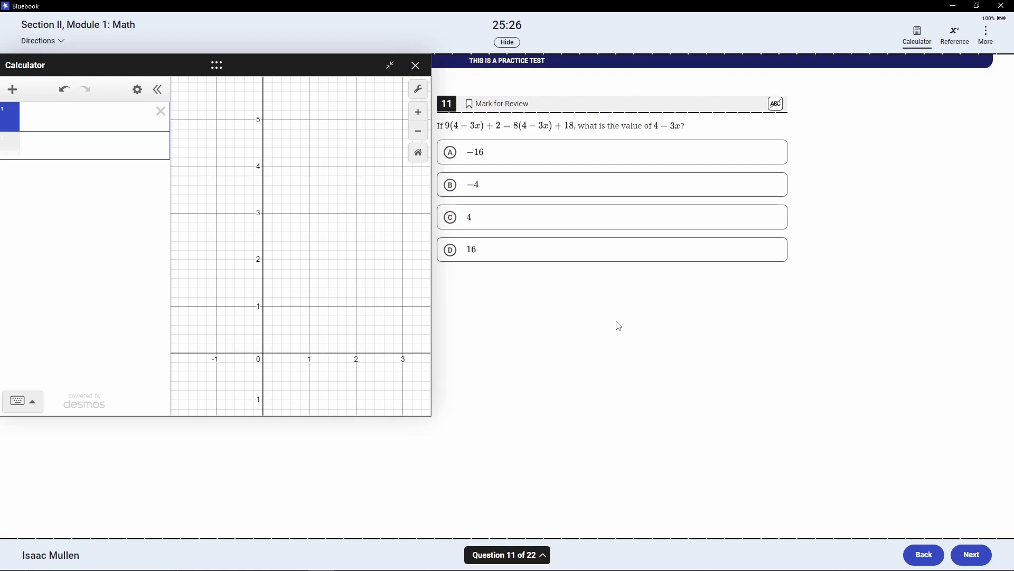
# - Enter the regression [9(4 − 3x₁) + 2] ~ [8(4 − 3x₁) + 18] in the calculator for question 11
pyautogui.click(102, 115)
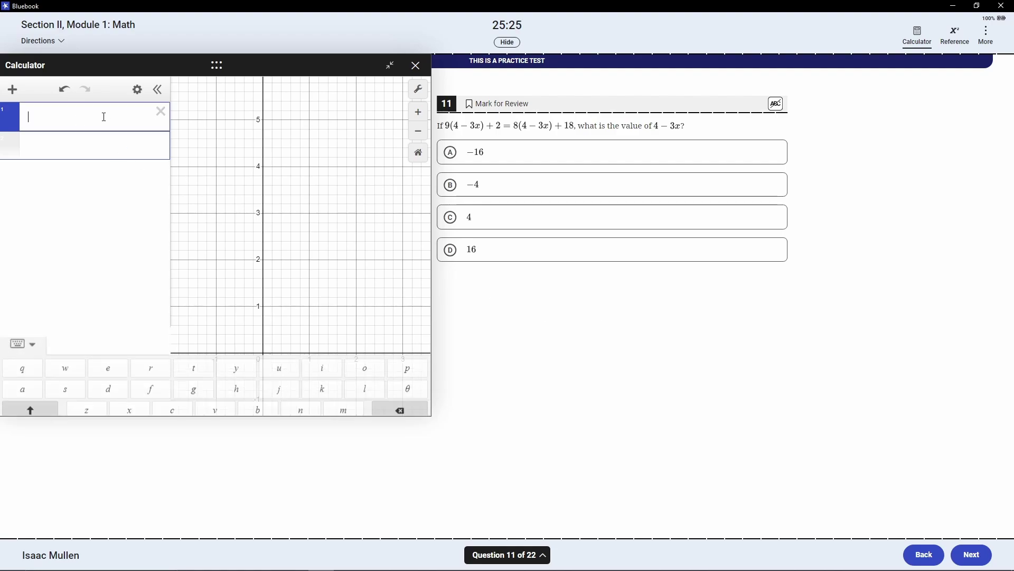
pyautogui.write('[9')
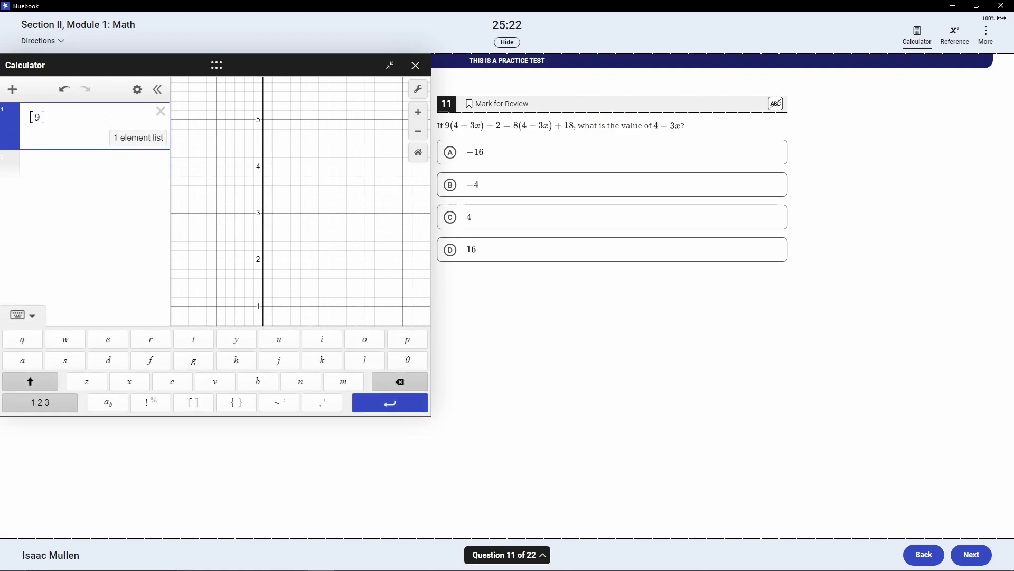
pyautogui.write('(4-3x')
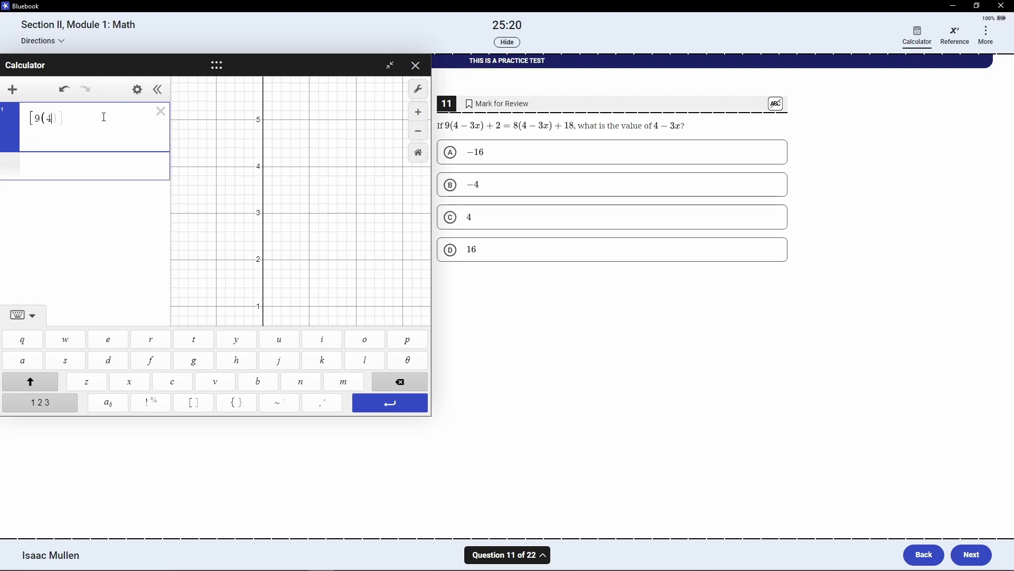
pyautogui.write('1)')
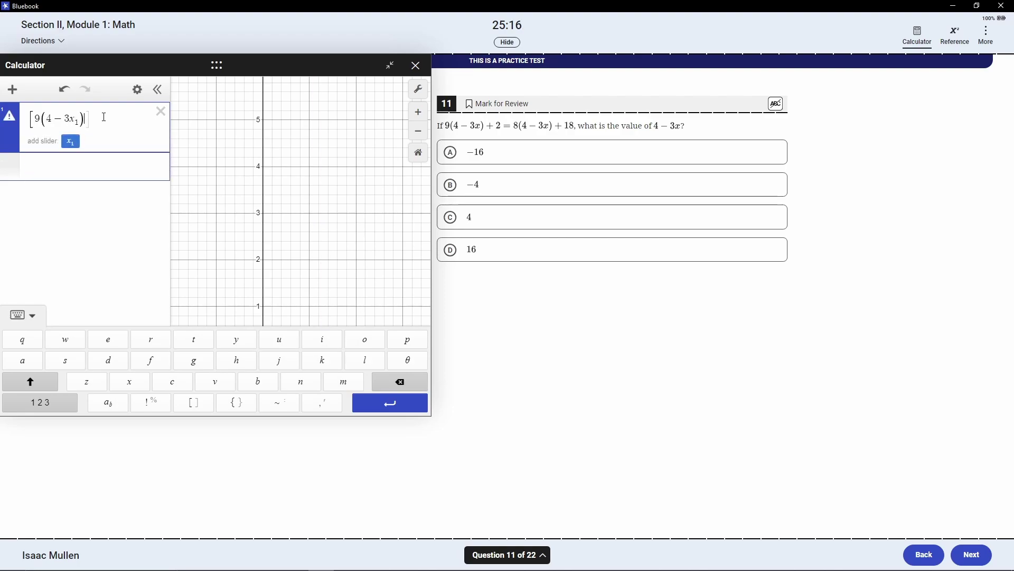
pyautogui.write('+2')
pyautogui.click(276, 403)
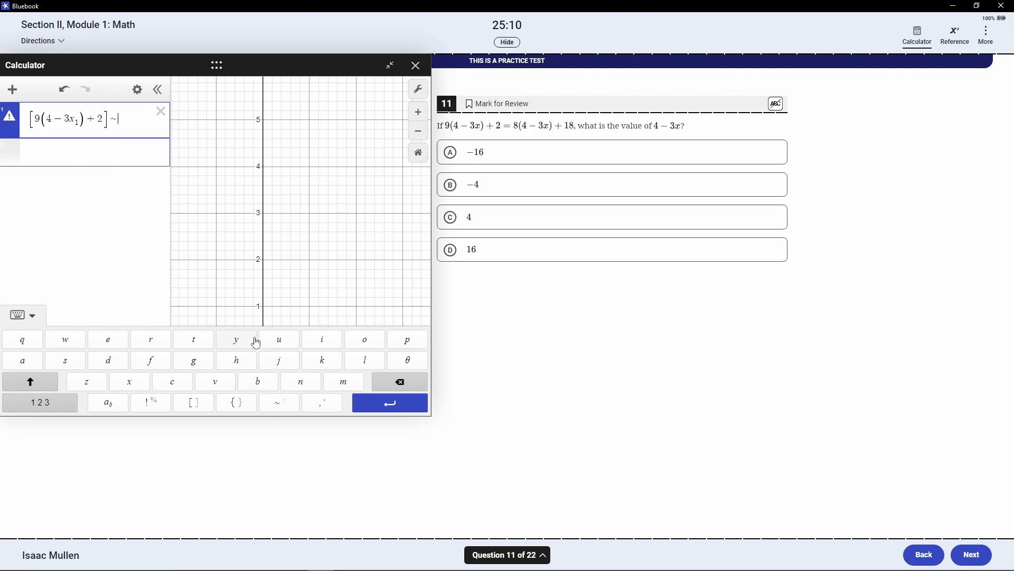
pyautogui.write('[')
pyautogui.write('8(')
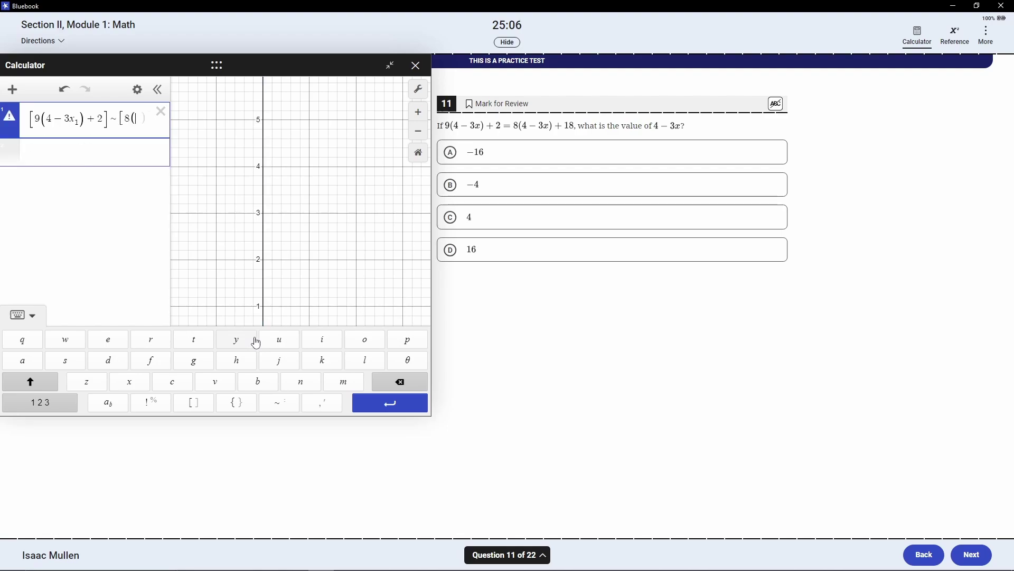
pyautogui.write('4-3x1')
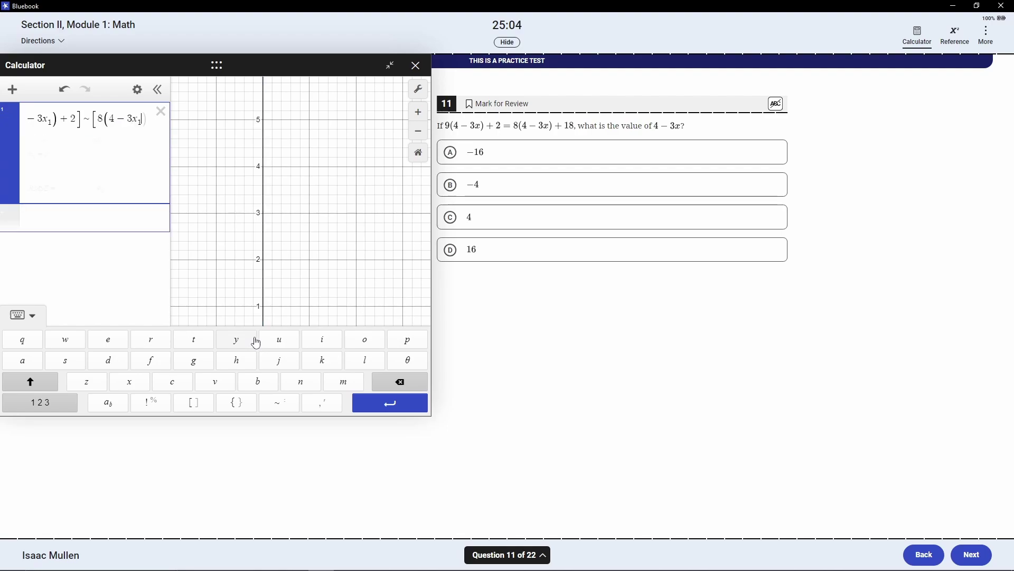
pyautogui.write(')')
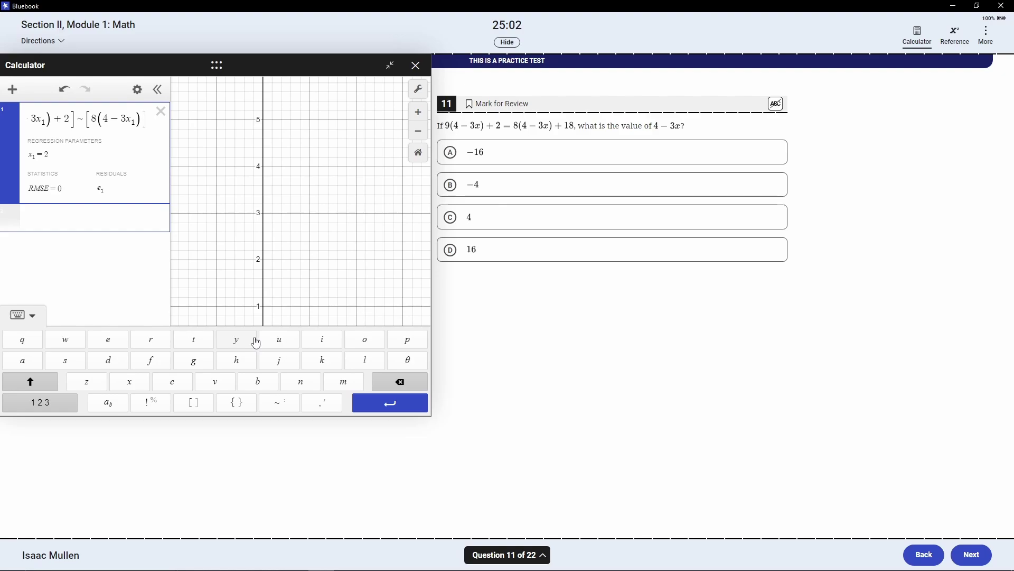
pyautogui.write('+19')
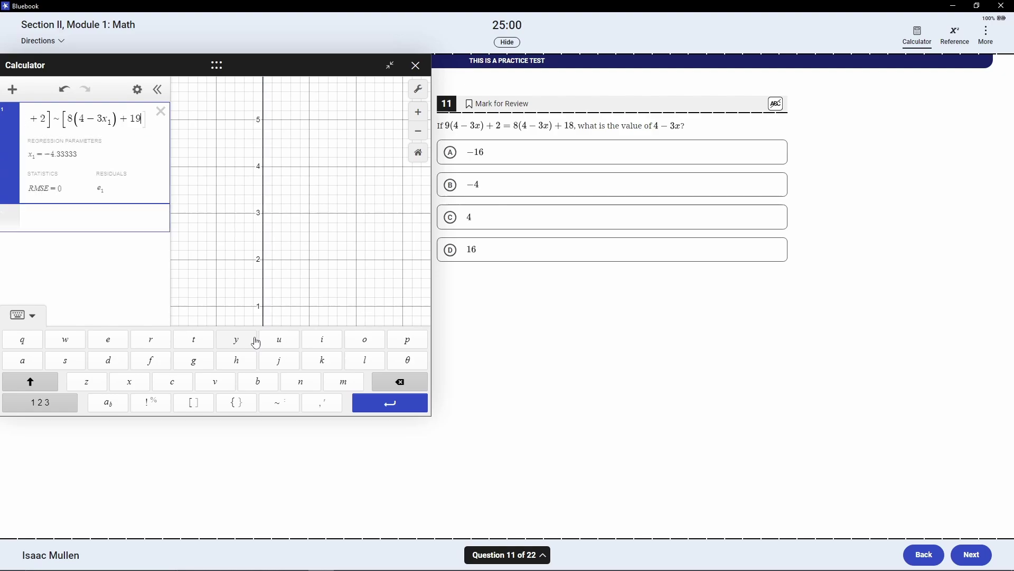
pyautogui.press('BackSpace')
pyautogui.write('8]')
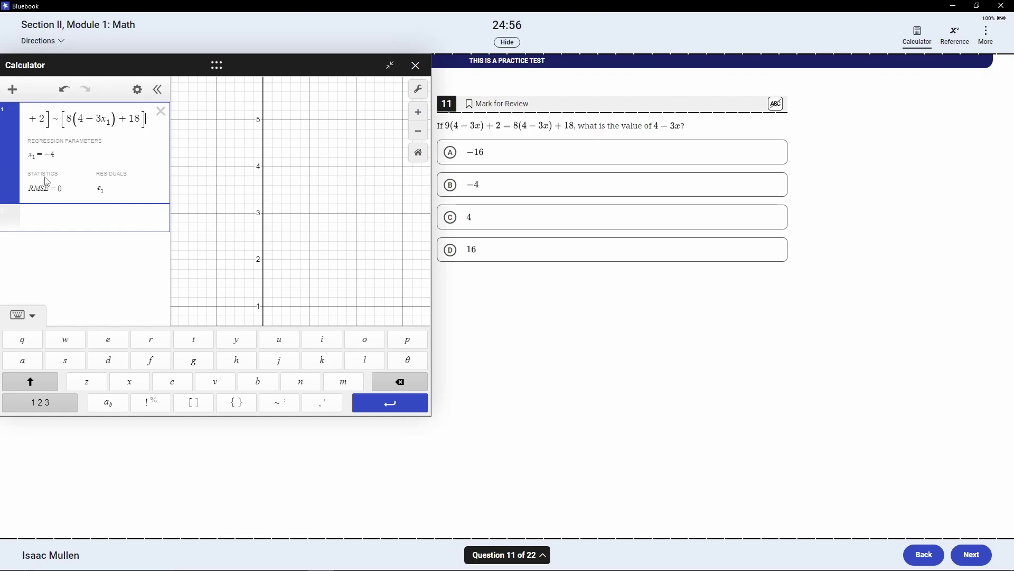
# - Evaluate 4 − 3x₁ on a new calculator line and answer question 11 with choice D, 16
pyautogui.click(63, 223)
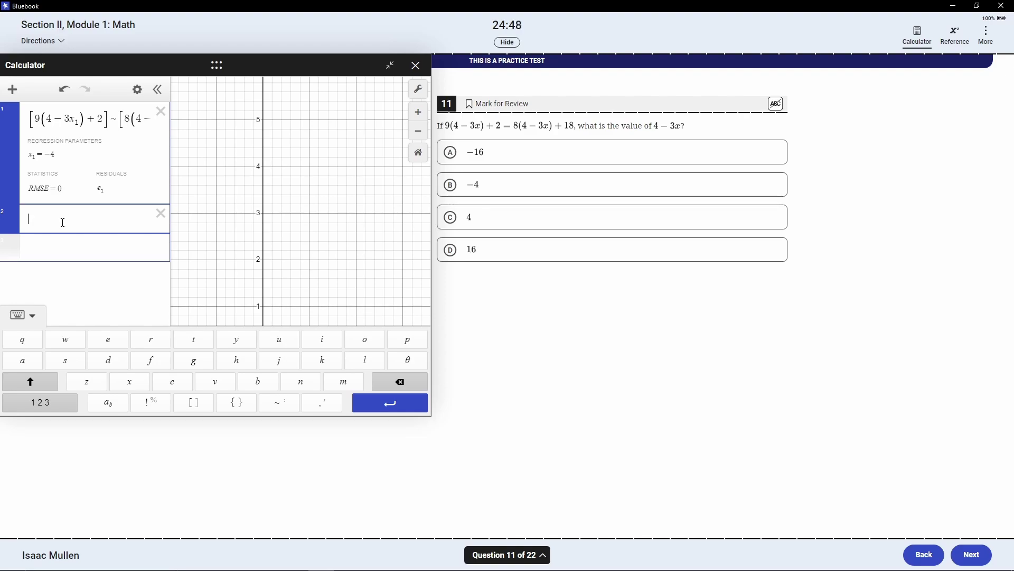
pyautogui.write('4-3x1')
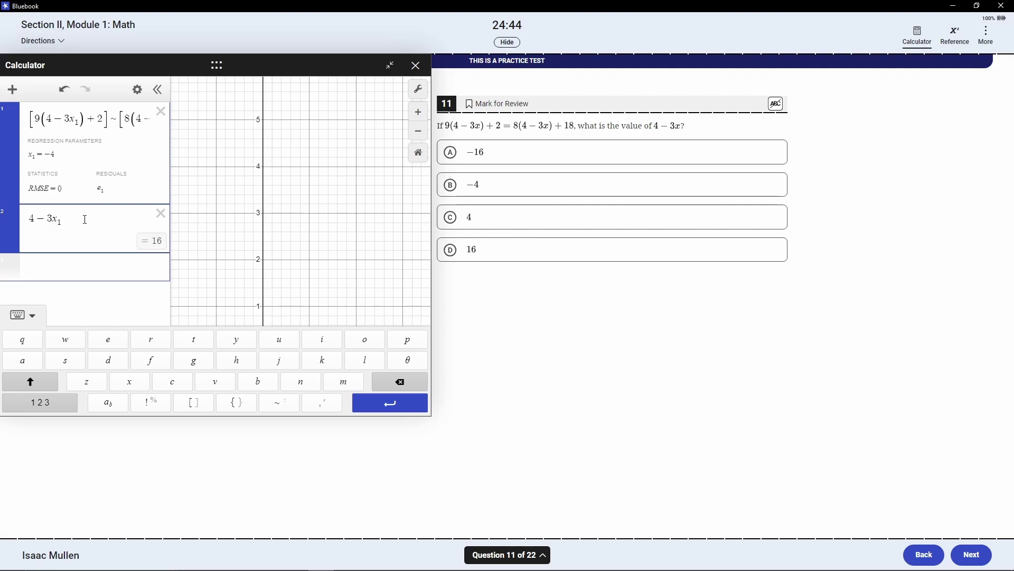
pyautogui.doubleClick(163, 247)
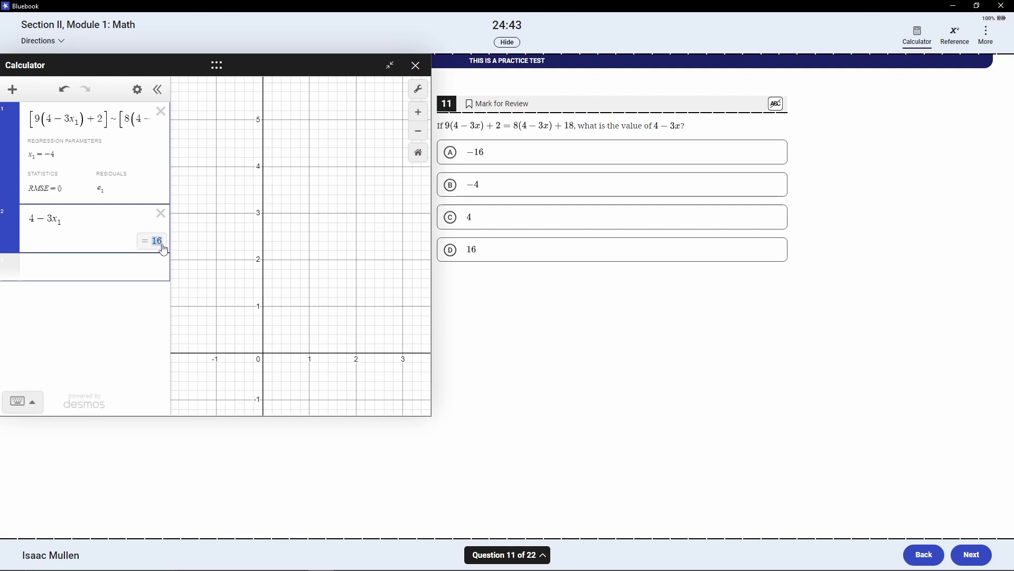
pyautogui.click(502, 250)
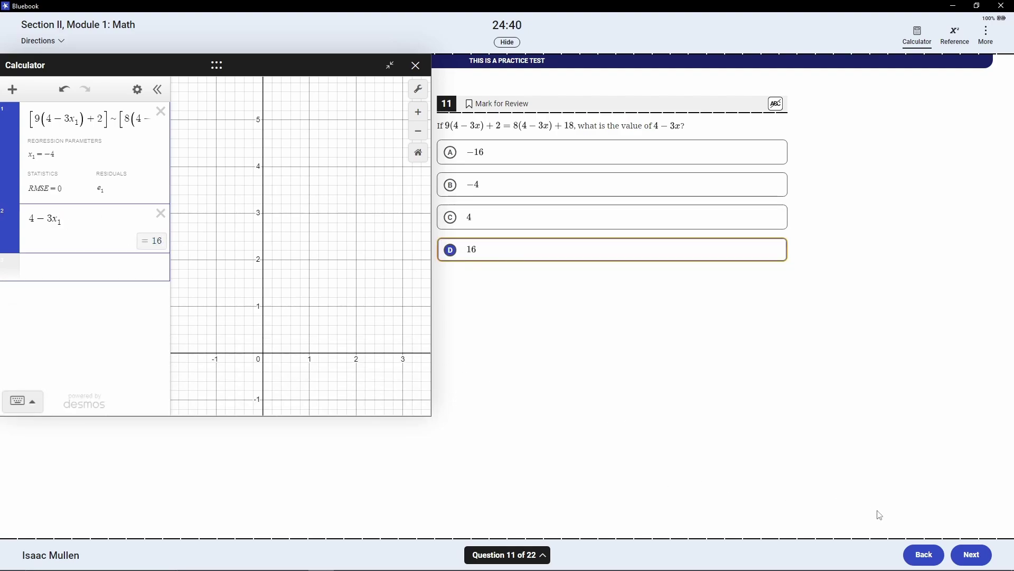
# - Advance to question 12 and clear both expressions from the calculator
pyautogui.click(971, 555)
pyautogui.click(160, 111)
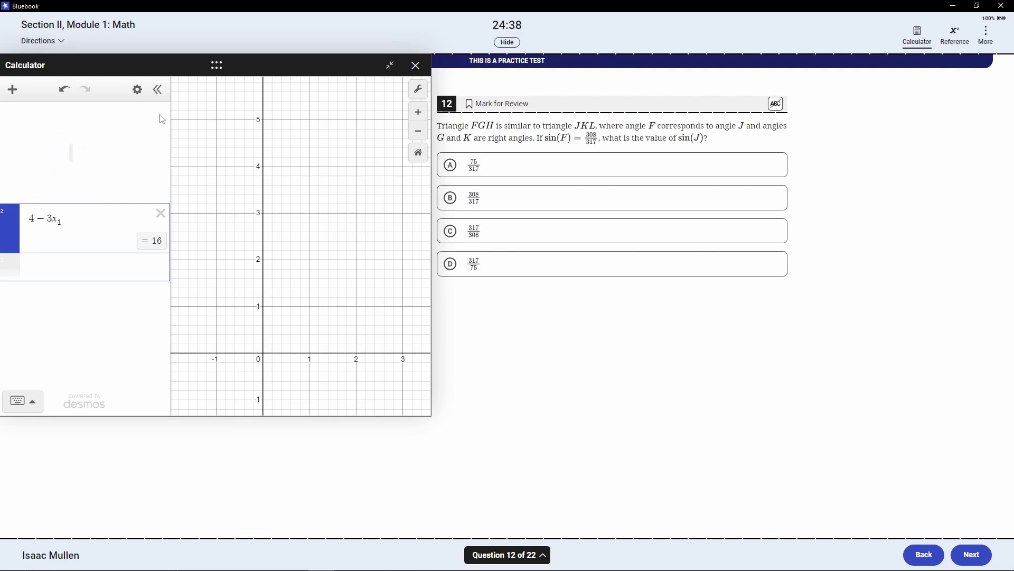
pyautogui.click(161, 111)
pyautogui.click(61, 116)
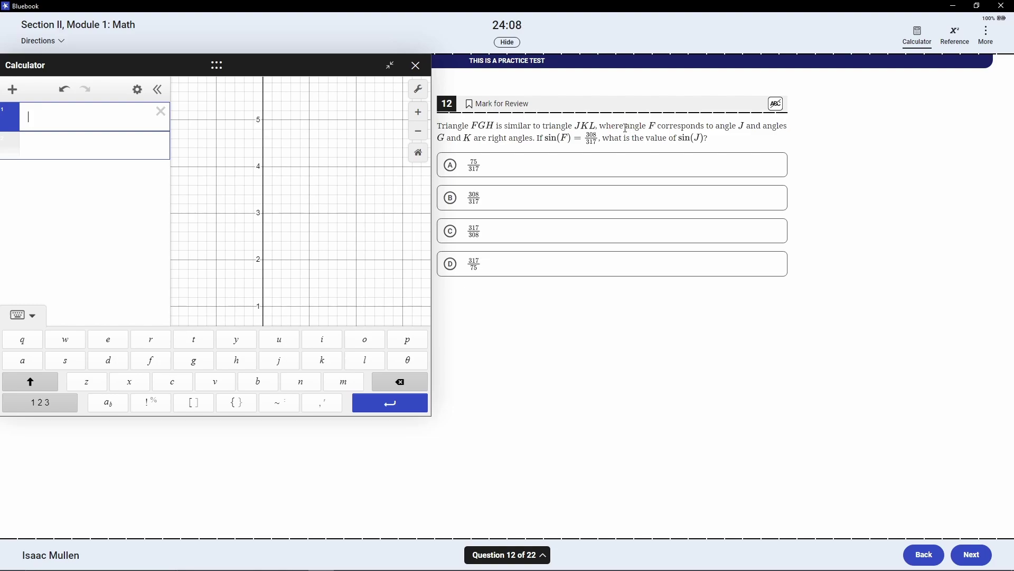
# - Highlight the angle F and angle J correspondence, answer question 12 with choice B, 308/317, and advance to question 13
pyautogui.moveTo(625, 126); pyautogui.dragTo(758, 127)
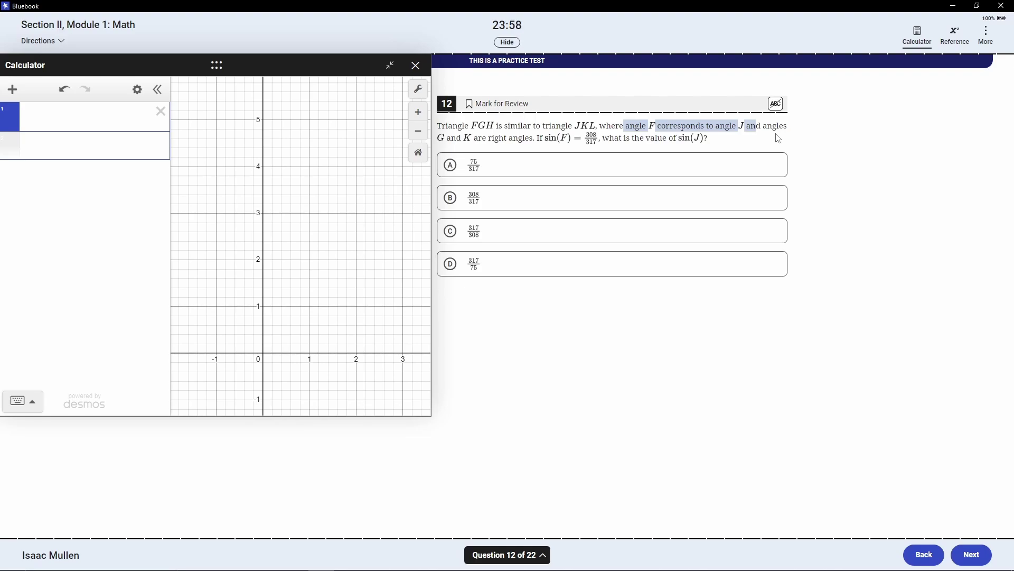
pyautogui.click(673, 202)
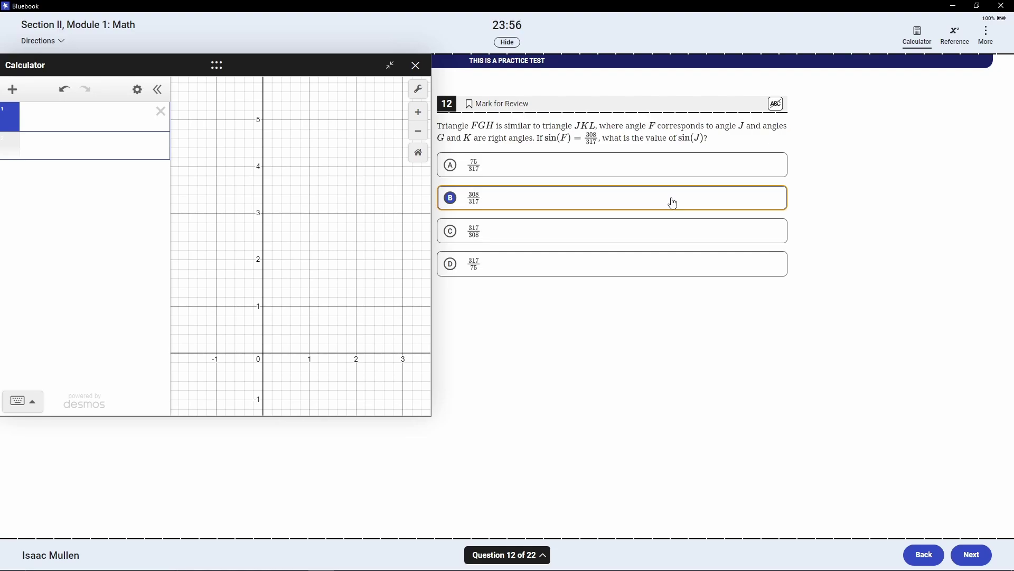
pyautogui.click(971, 555)
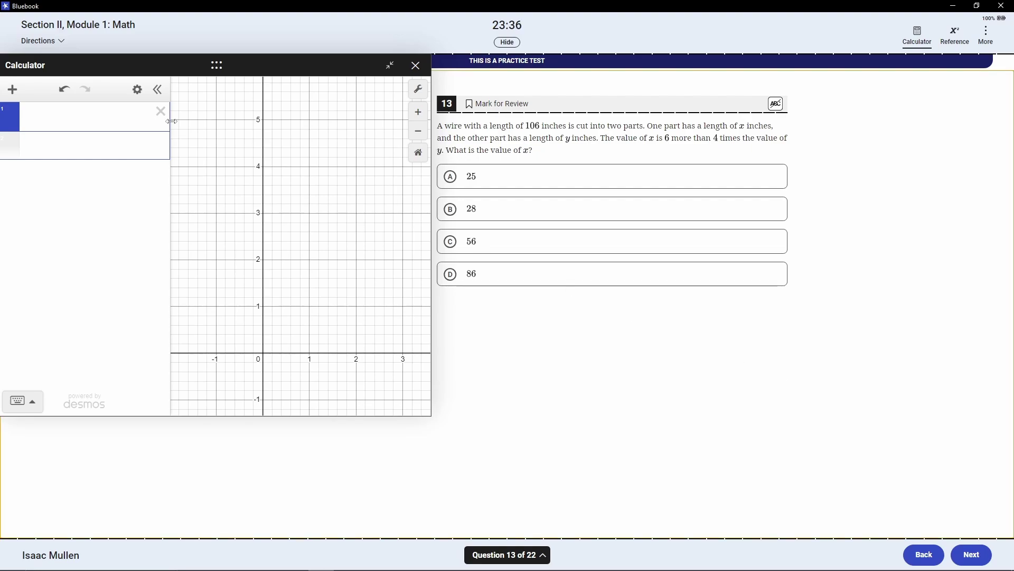
# - Enter the regression [x₁ + y₁] ~ [106] in the calculator for the total wire length
pyautogui.click(103, 117)
pyautogui.write('[')
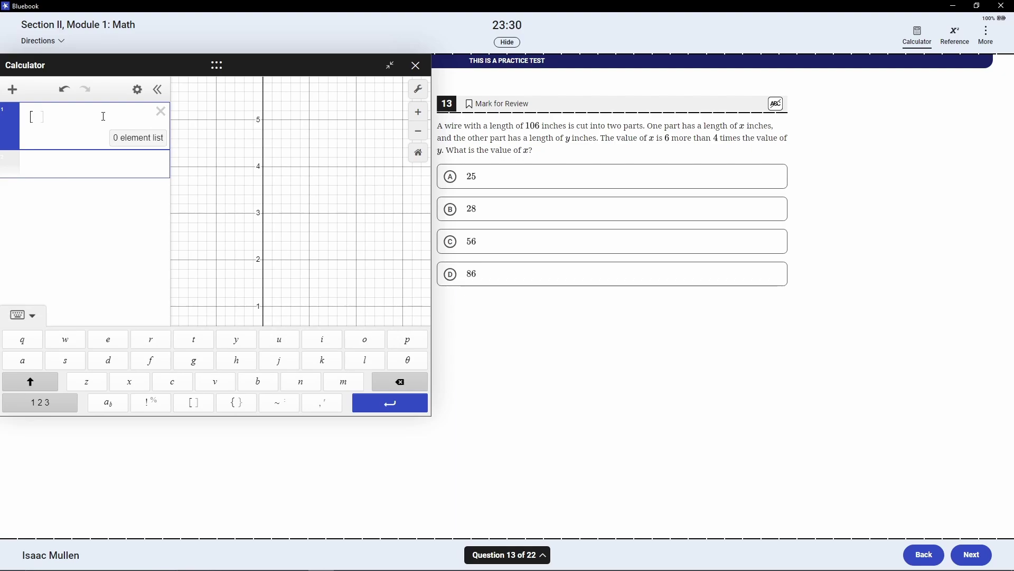
pyautogui.write('106')
pyautogui.press('BackSpace')
pyautogui.press('BackSpace')
pyautogui.press('BackSpace')
pyautogui.write('x1')
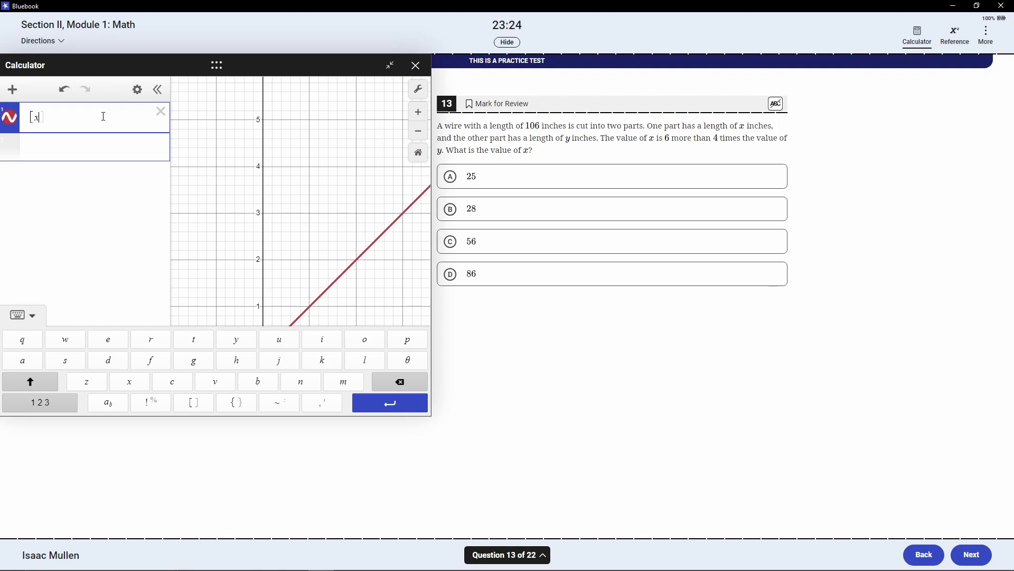
pyautogui.write('+y1')
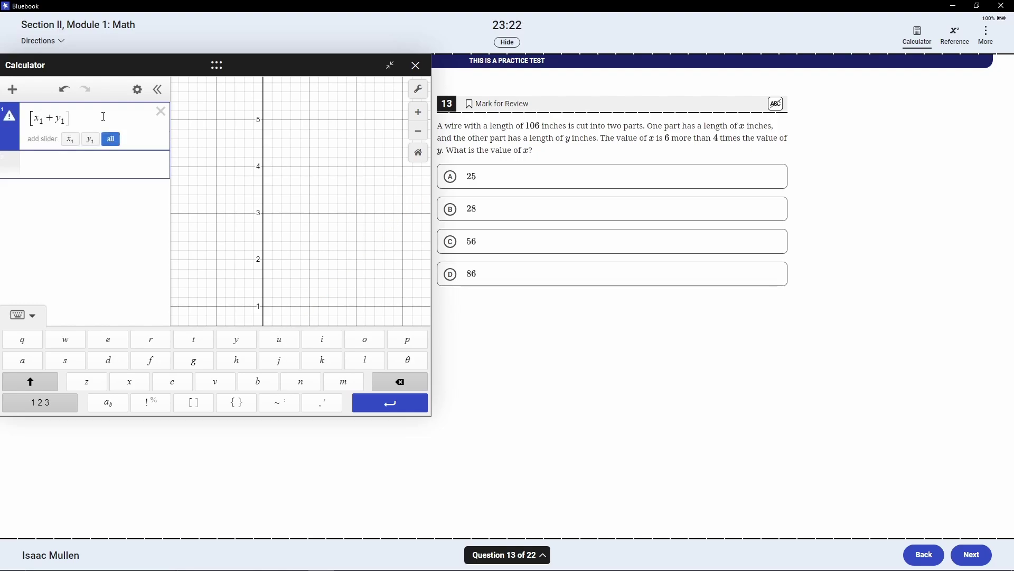
pyautogui.write(']')
pyautogui.click(273, 410)
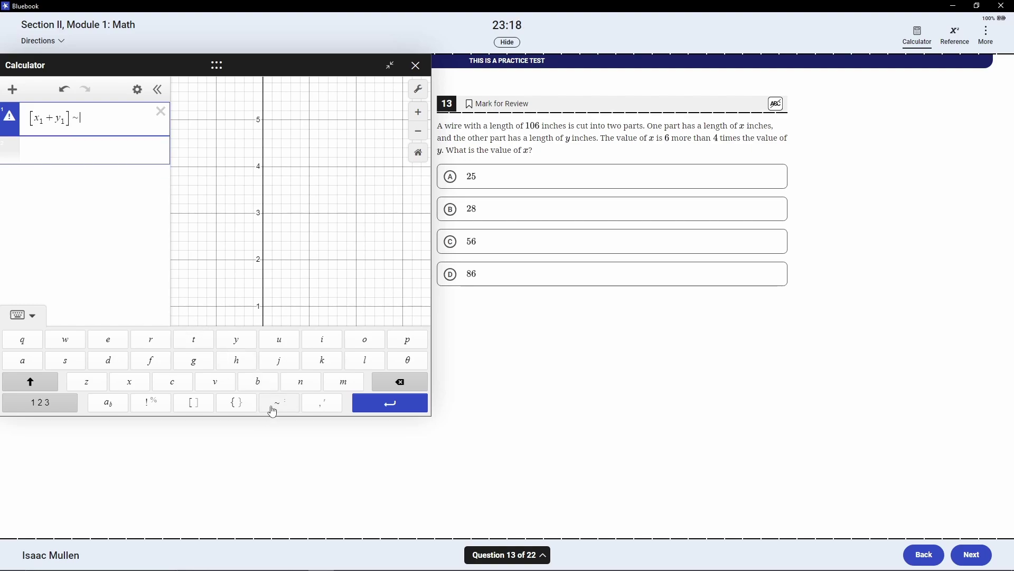
pyautogui.write('[106')
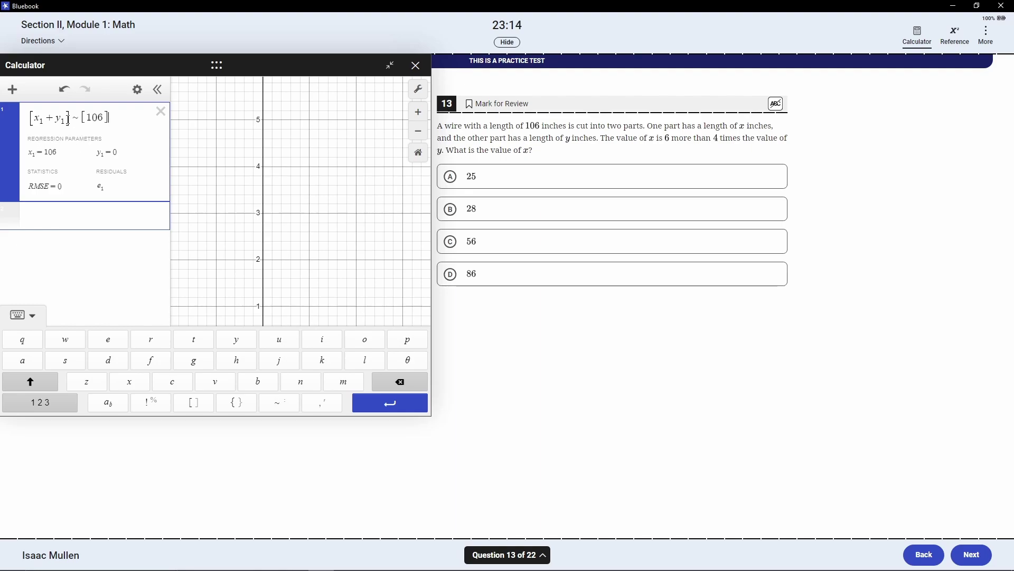
# - Add the second relation to the regression's lists, with x₁ − 6 in the first list and 4y₁ in the second
pyautogui.click(67, 117)
pyautogui.write(',')
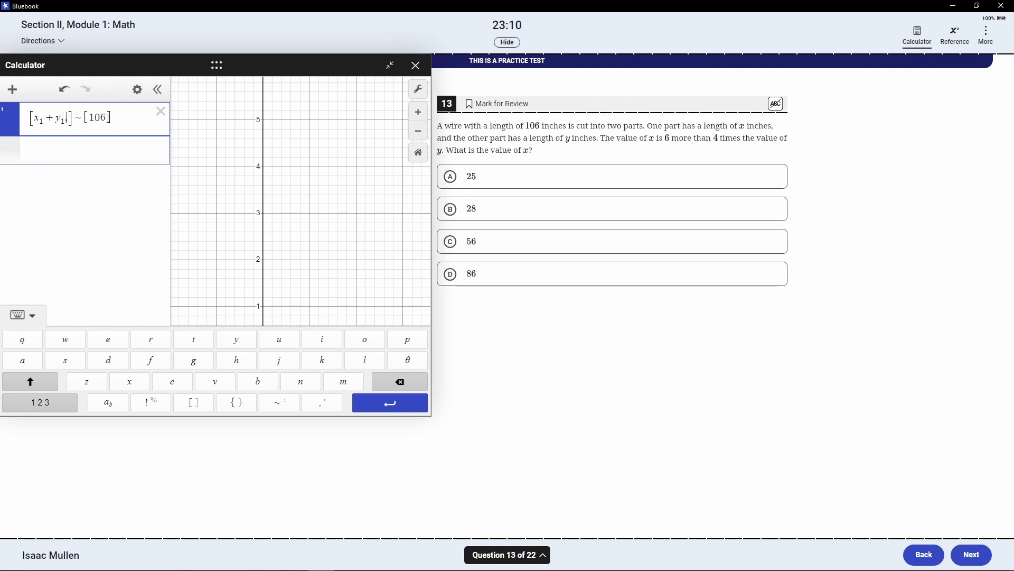
pyautogui.click(108, 119)
pyautogui.write(',')
pyautogui.write('x_')
pyautogui.write('1-6')
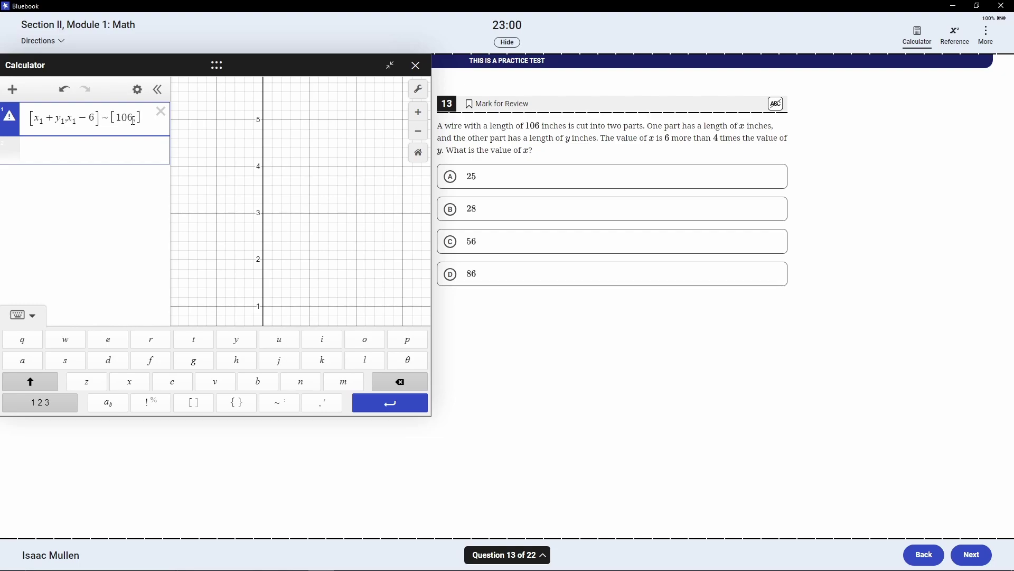
pyautogui.click(141, 117)
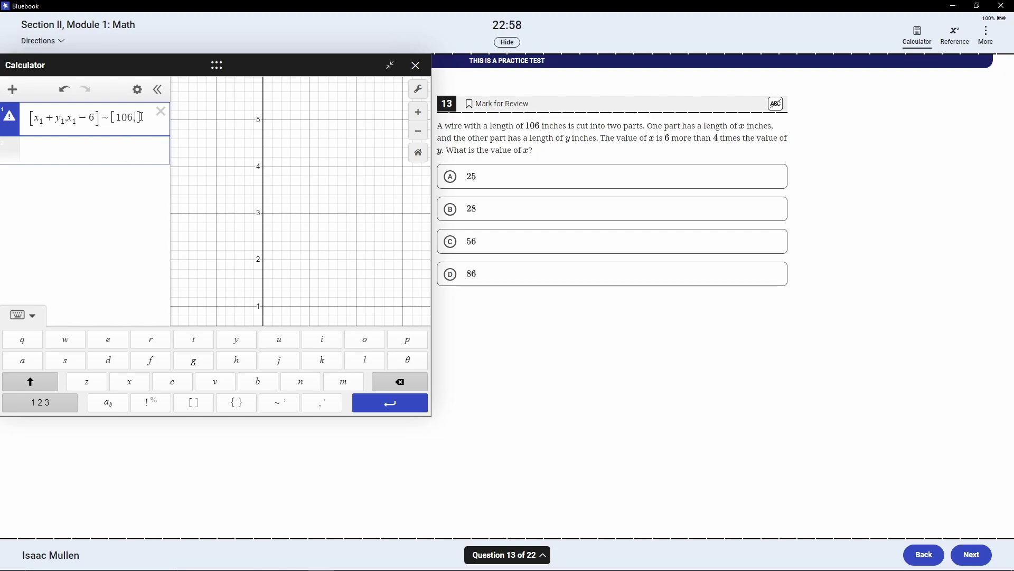
pyautogui.press('BackSpace')
pyautogui.write('4y1')
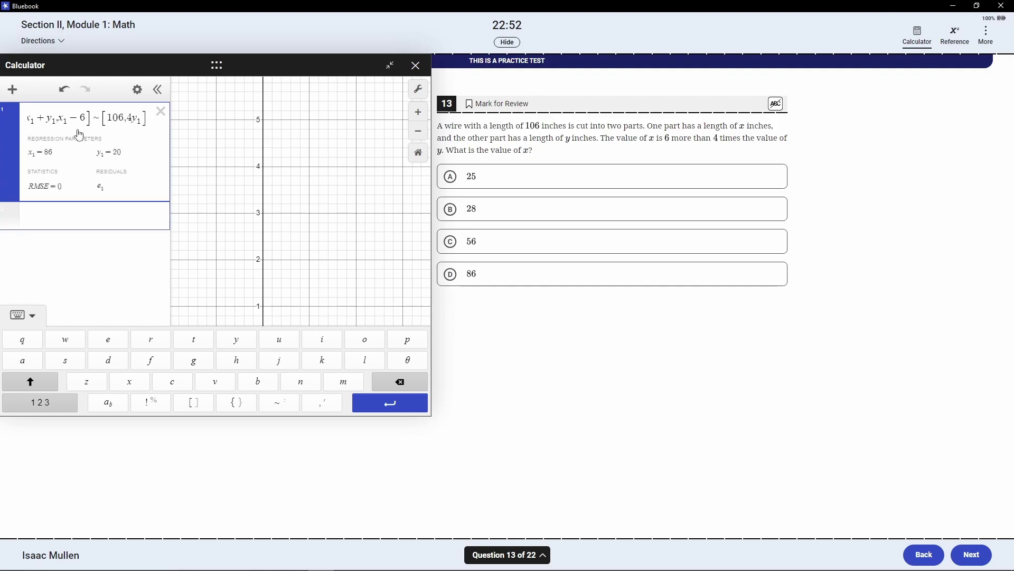
# - Answer question 13 with choice D, 86, and highlight the regression's terms and x₁ value to review them
pyautogui.click(48, 152)
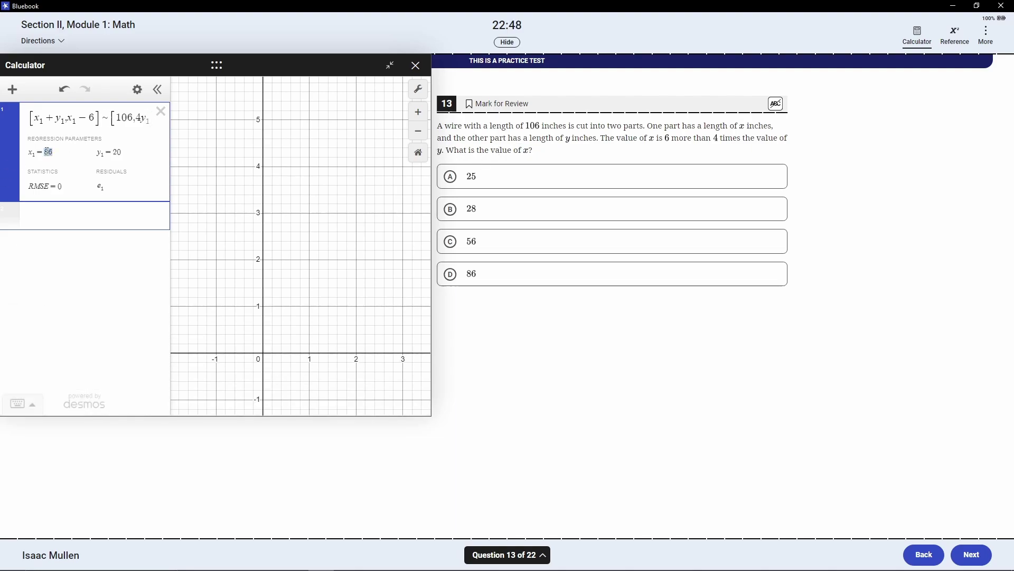
pyautogui.click(570, 280)
pyautogui.click(83, 120)
pyautogui.moveTo(82, 121); pyautogui.dragTo(95, 118)
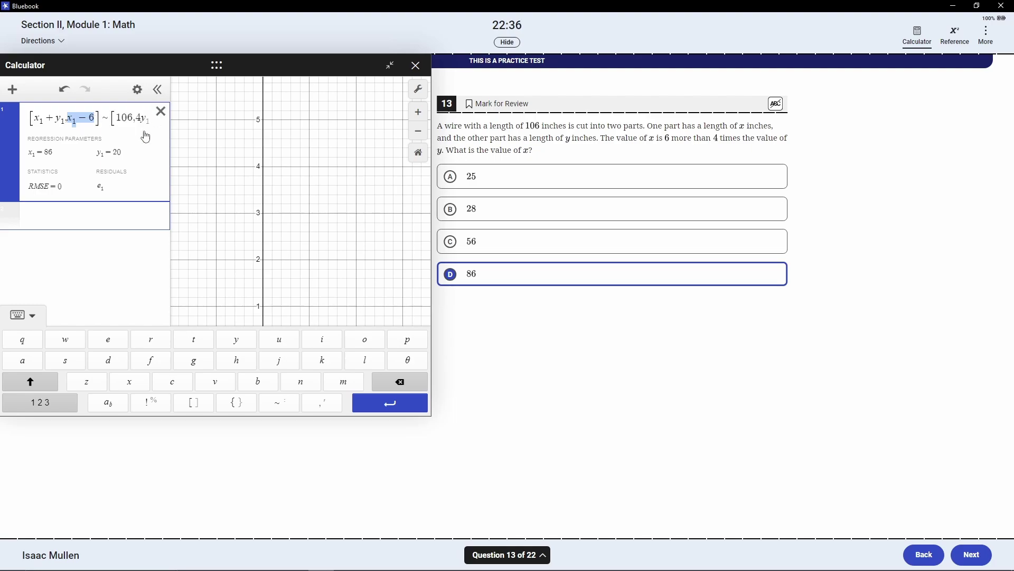
pyautogui.moveTo(74, 119); pyautogui.dragTo(163, 122)
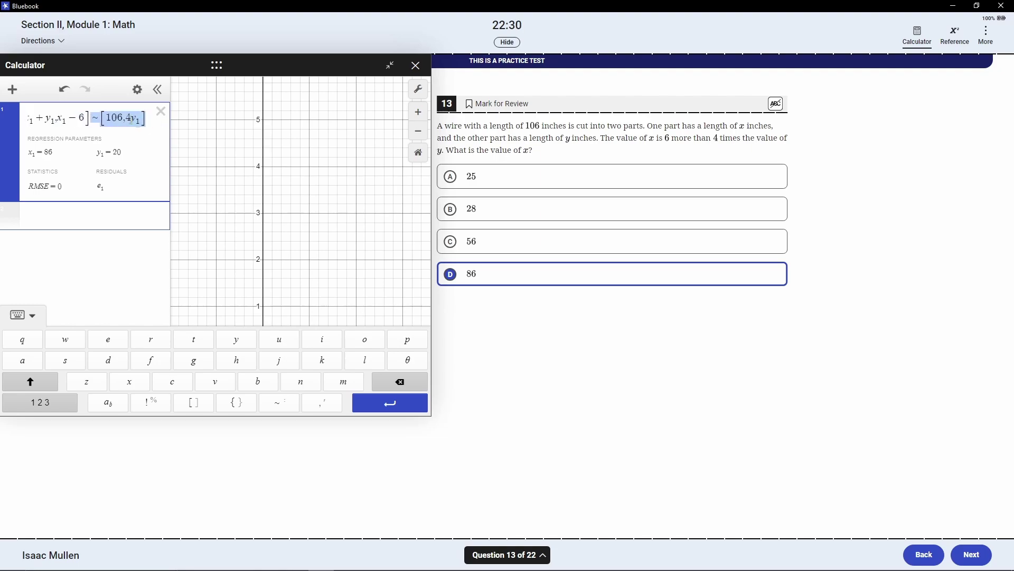
pyautogui.click(136, 118)
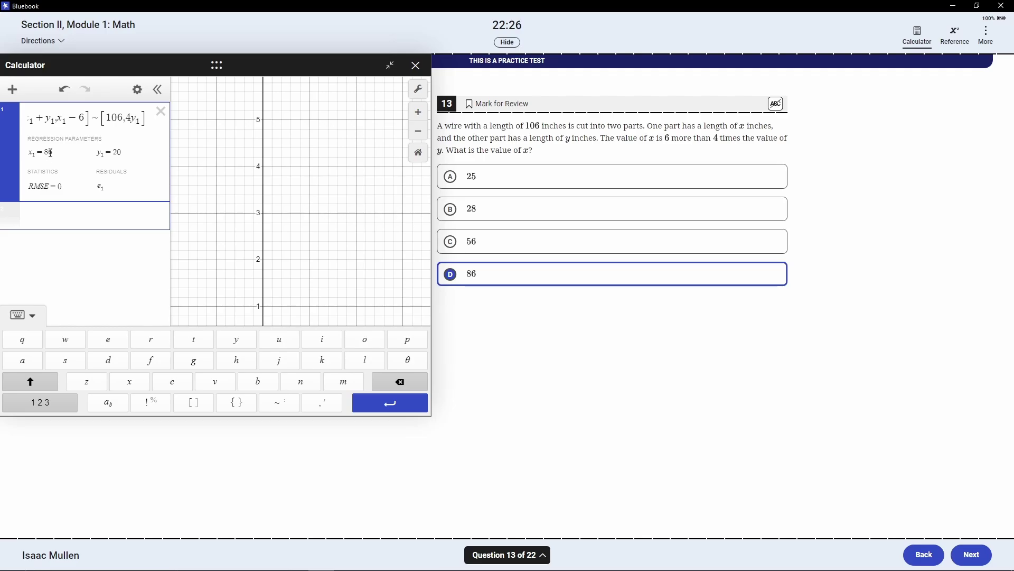
pyautogui.moveTo(49, 152); pyautogui.dragTo(44, 151)
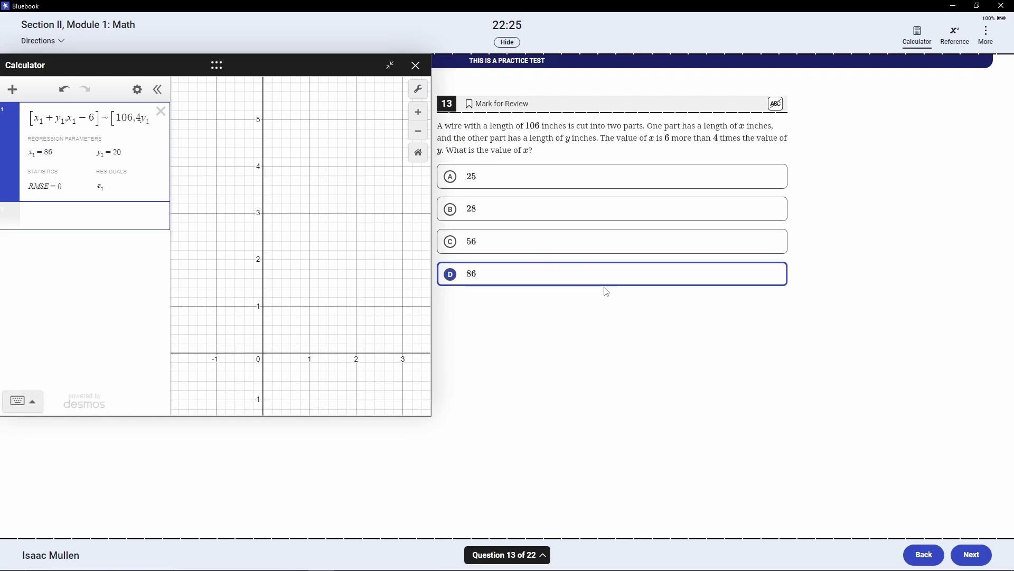
# - Advance to question 14 and clear the wire-length regression from the calculator
pyautogui.click(969, 554)
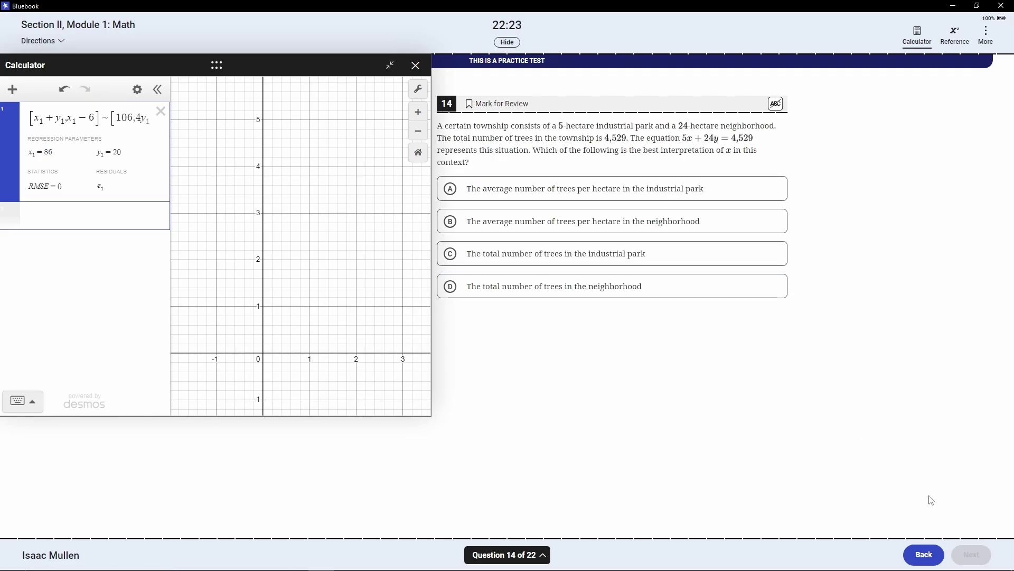
pyautogui.click(161, 111)
pyautogui.click(92, 115)
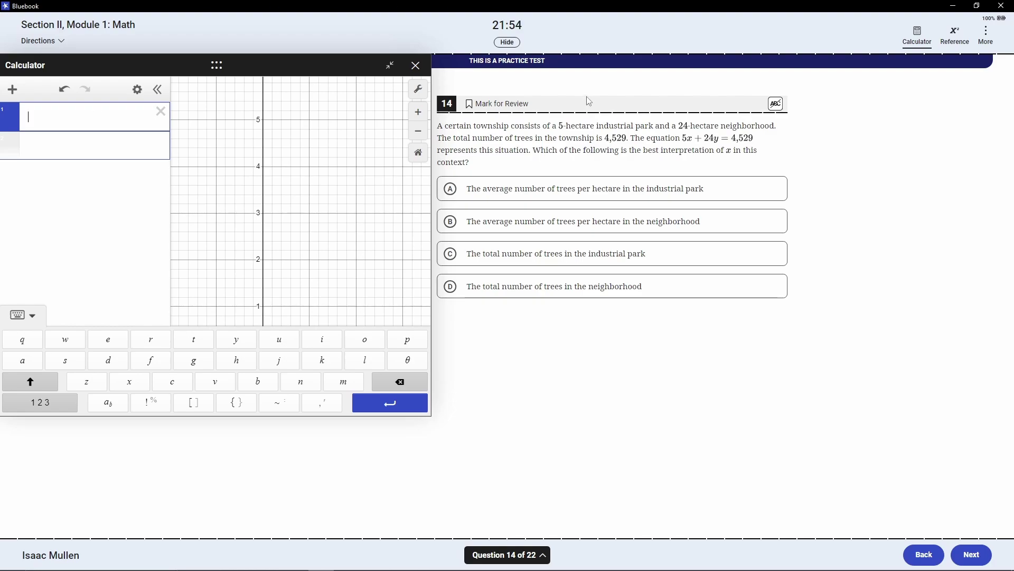
# - Highlight the 5-hectare wording, answer question 14 with choice A, and advance to question 15
pyautogui.click(687, 143)
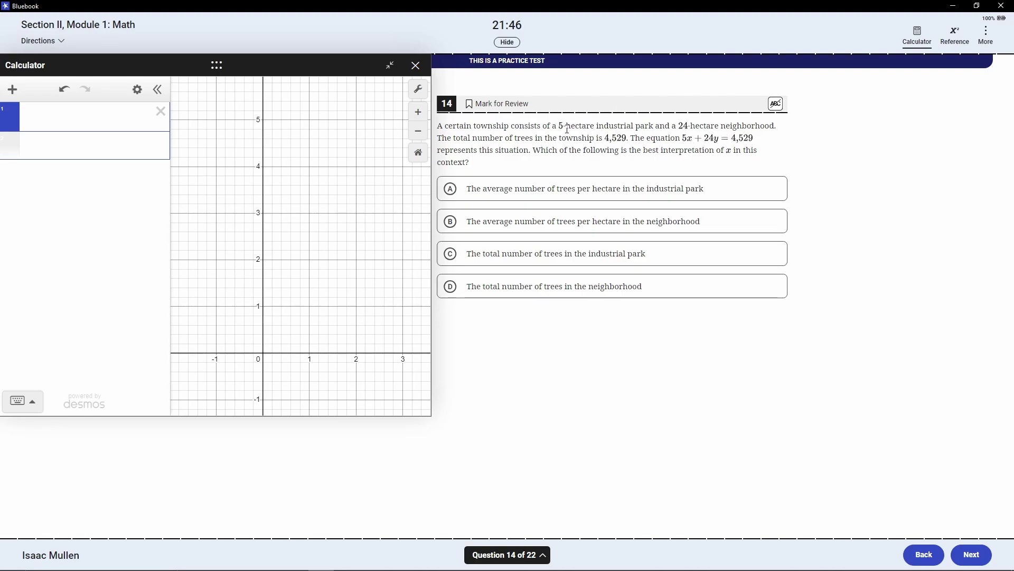
pyautogui.moveTo(595, 127); pyautogui.dragTo(563, 128)
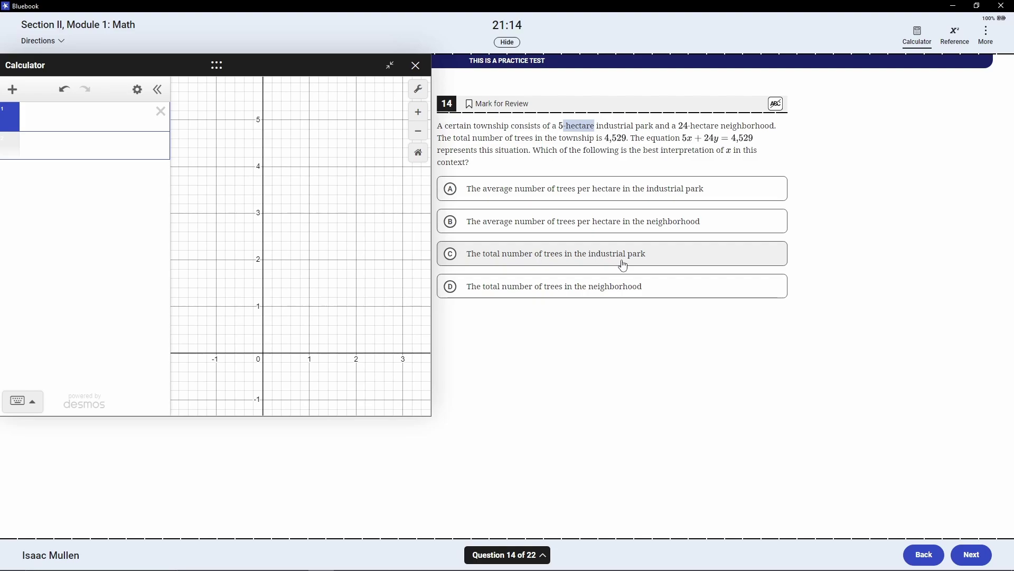
pyautogui.click(602, 202)
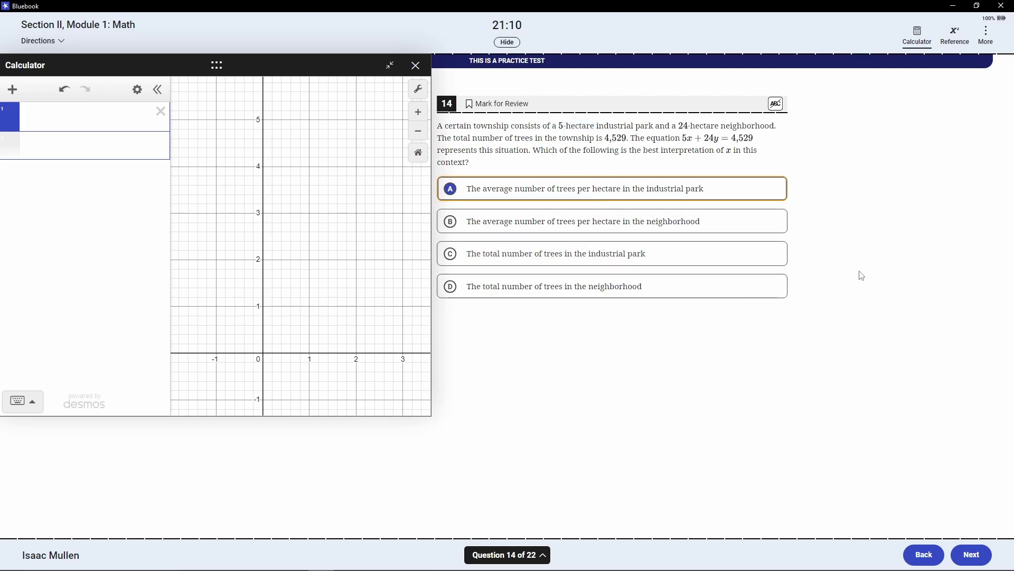
pyautogui.click(974, 551)
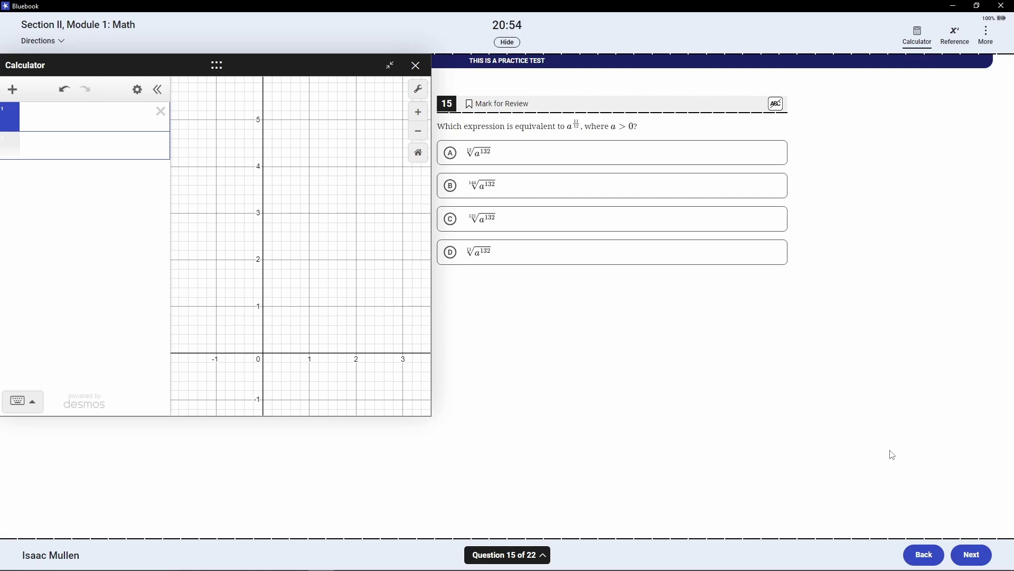
pyautogui.click(88, 115)
pyautogui.write('a')
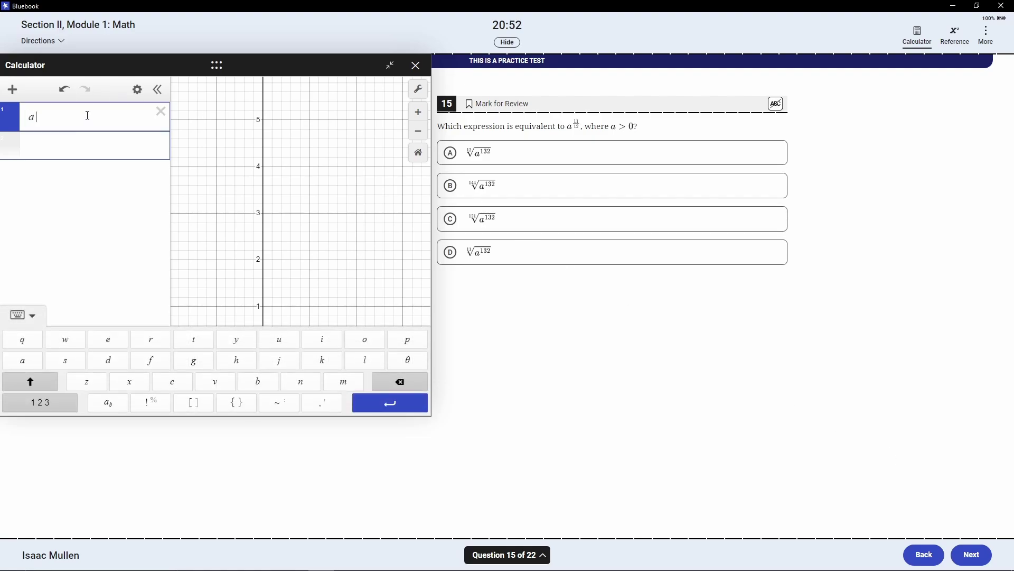
pyautogui.write('11')
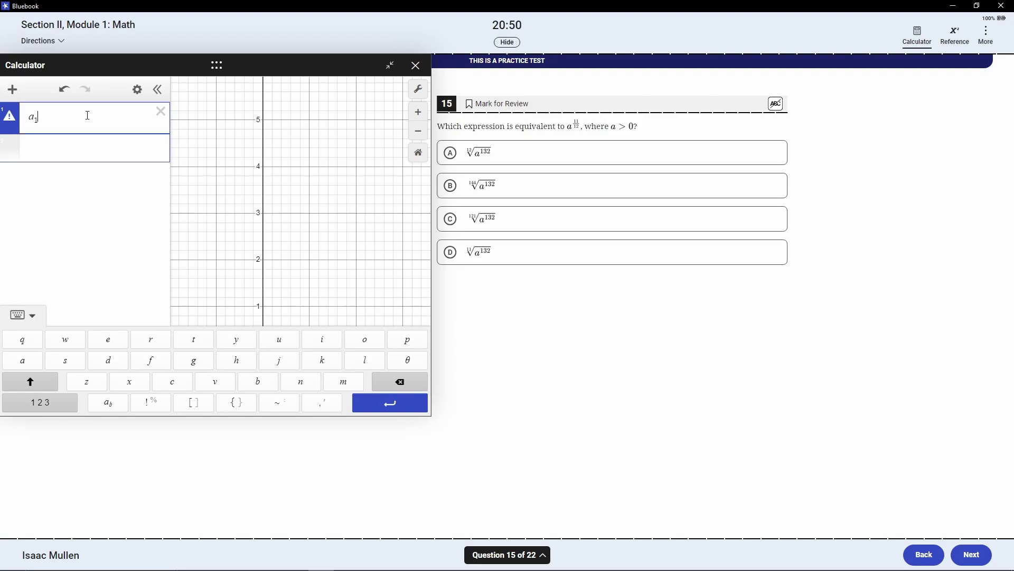
pyautogui.press('BackSpace')
pyautogui.press('BackSpace')
pyautogui.press('BackSpace')
pyautogui.press('BackSpace')
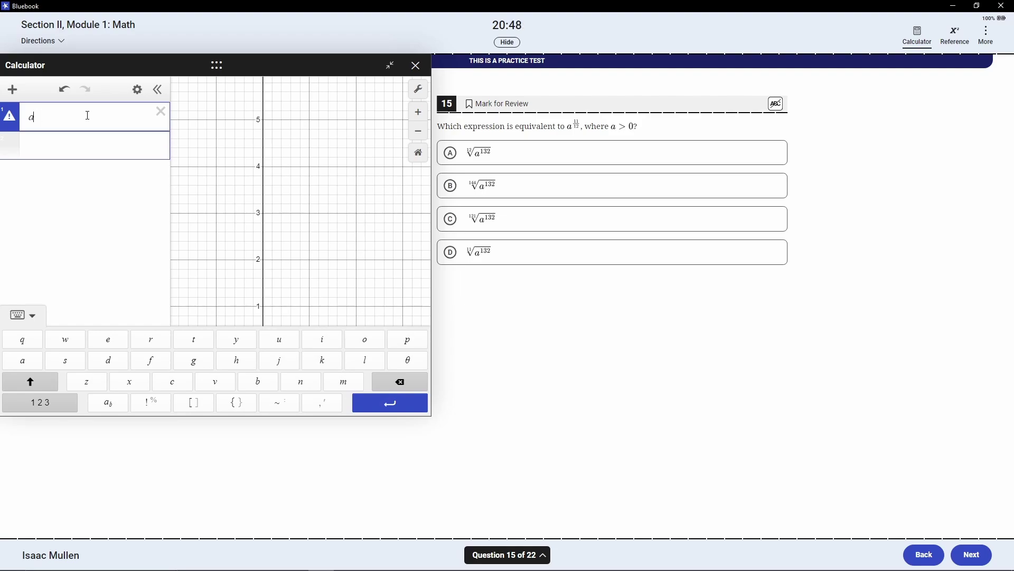
# - Calculate 11/12, 12 · 12 and 11 · 12 on separate calculator lines, and answer question 15 with choice B
pyautogui.write('11/12')
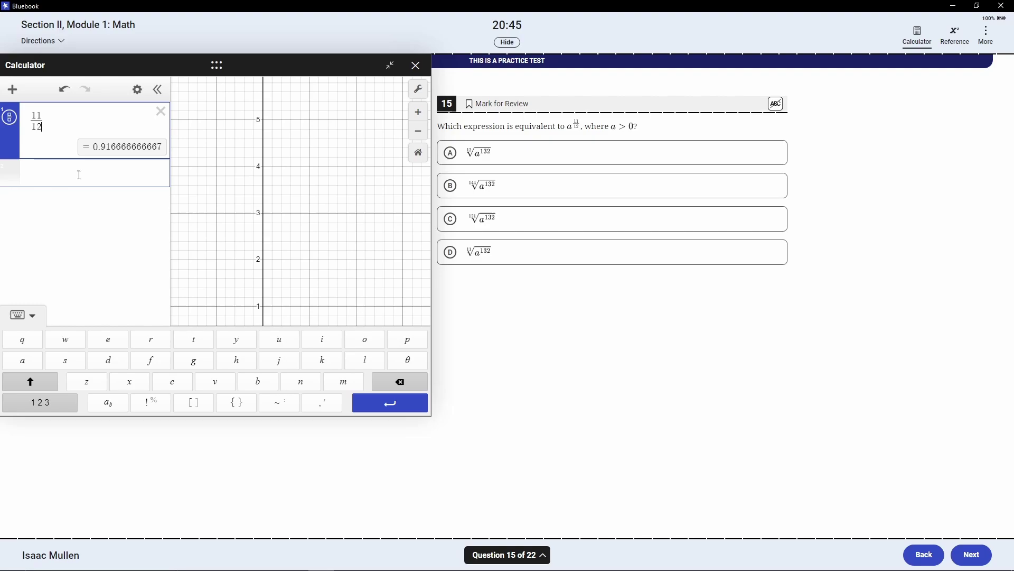
pyautogui.press('Return')
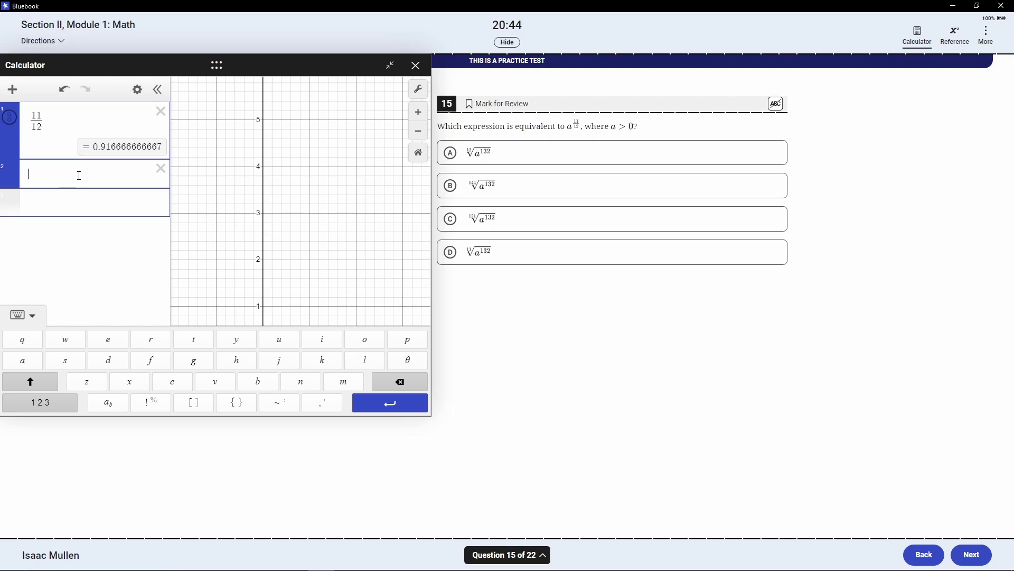
pyautogui.write('12*1')
pyautogui.write('2 · 12')
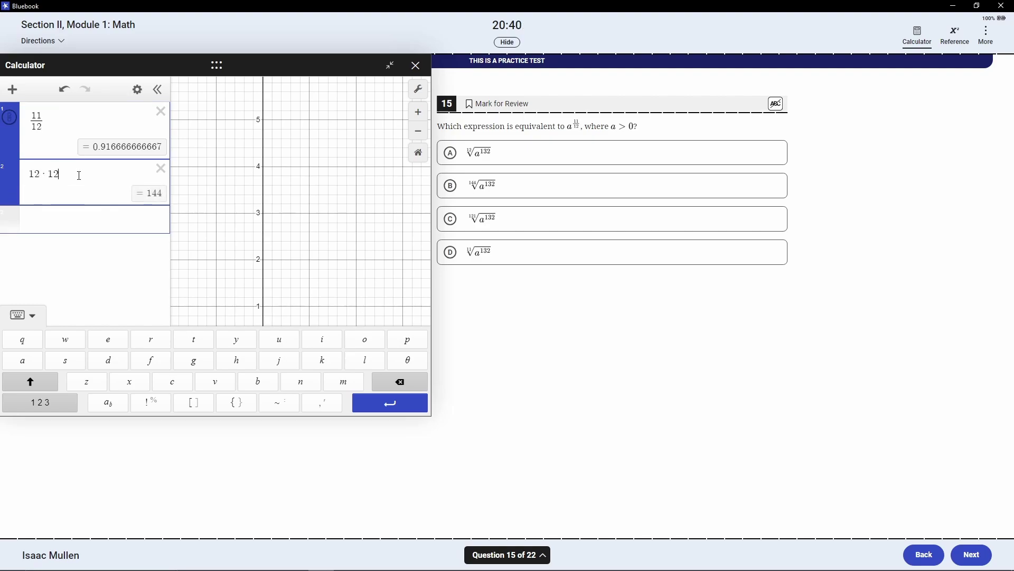
pyautogui.click(97, 220)
pyautogui.write('11')
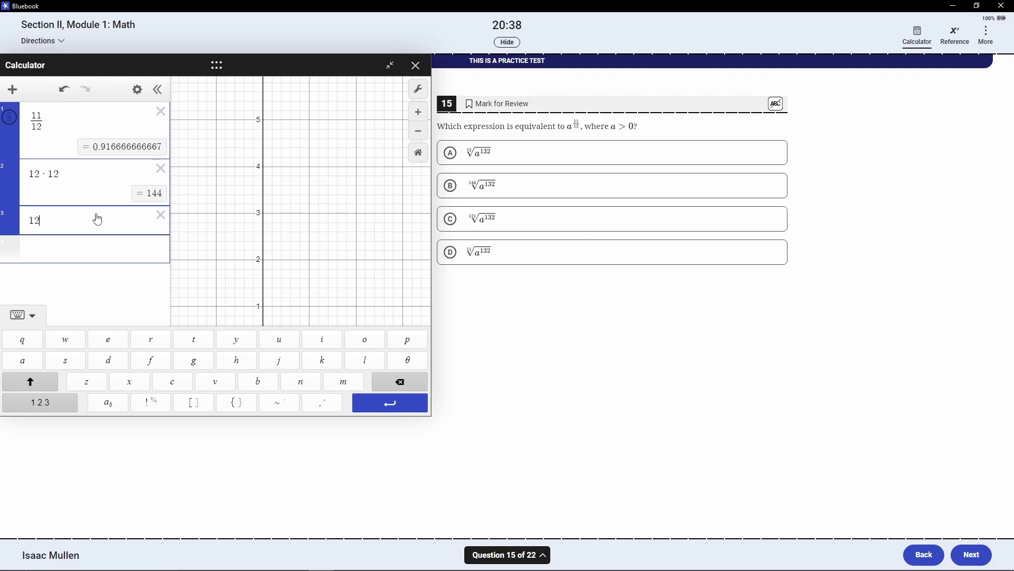
pyautogui.write('*12')
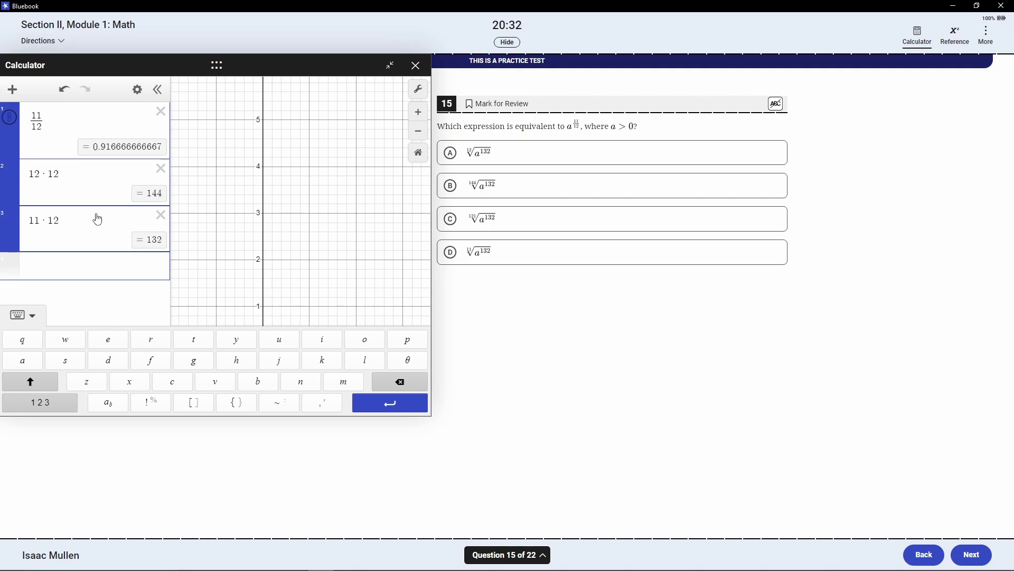
pyautogui.click(548, 191)
# - Advance to question 16 and clear the fraction and both products from the calculator
pyautogui.click(975, 555)
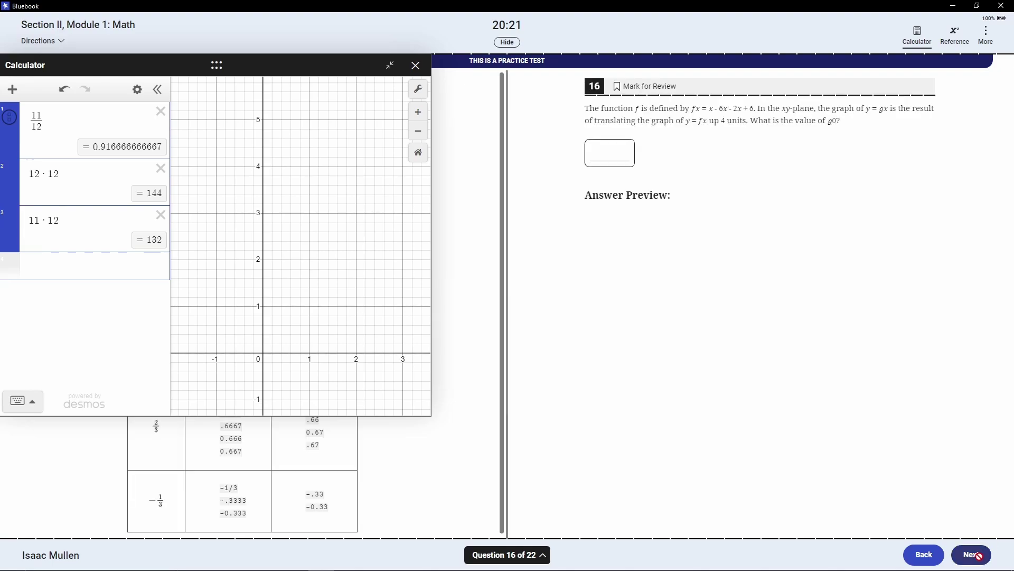
pyautogui.click(160, 112)
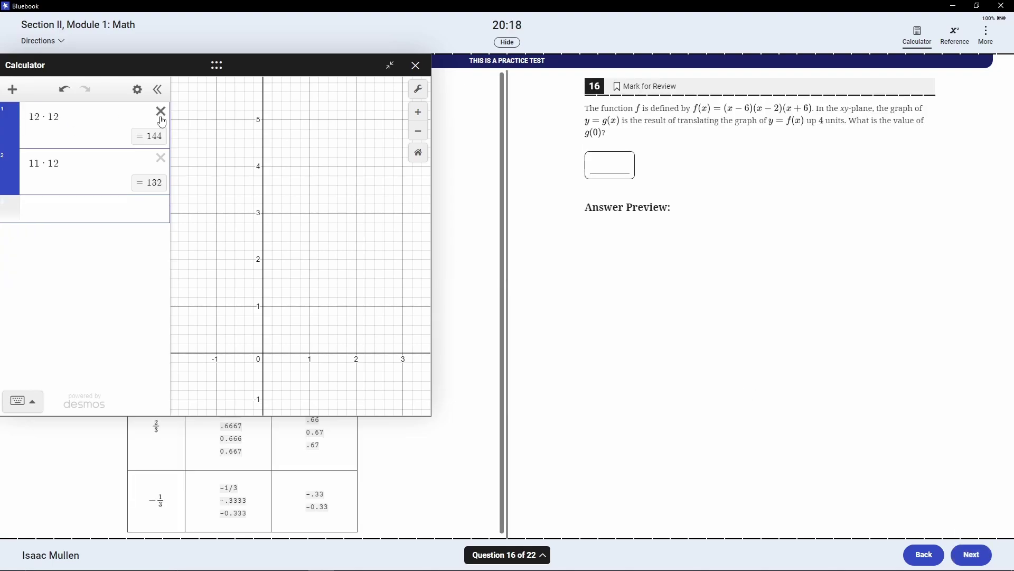
pyautogui.click(161, 112)
pyautogui.click(161, 112)
# - Define the function f(x) = (x − 6)(x − 2)(x + 6) in the calculator
pyautogui.click(87, 112)
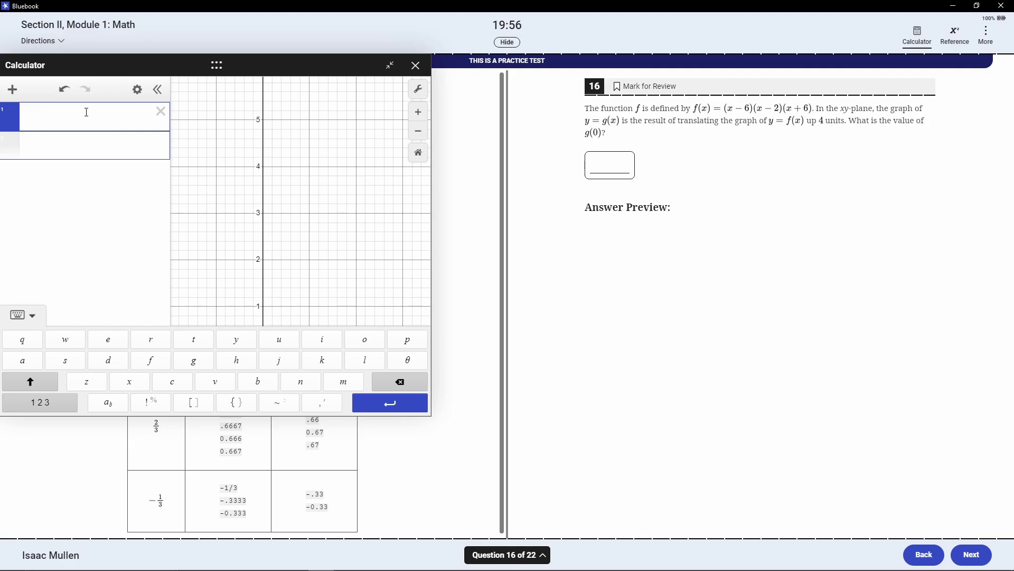
pyautogui.write('(x)')
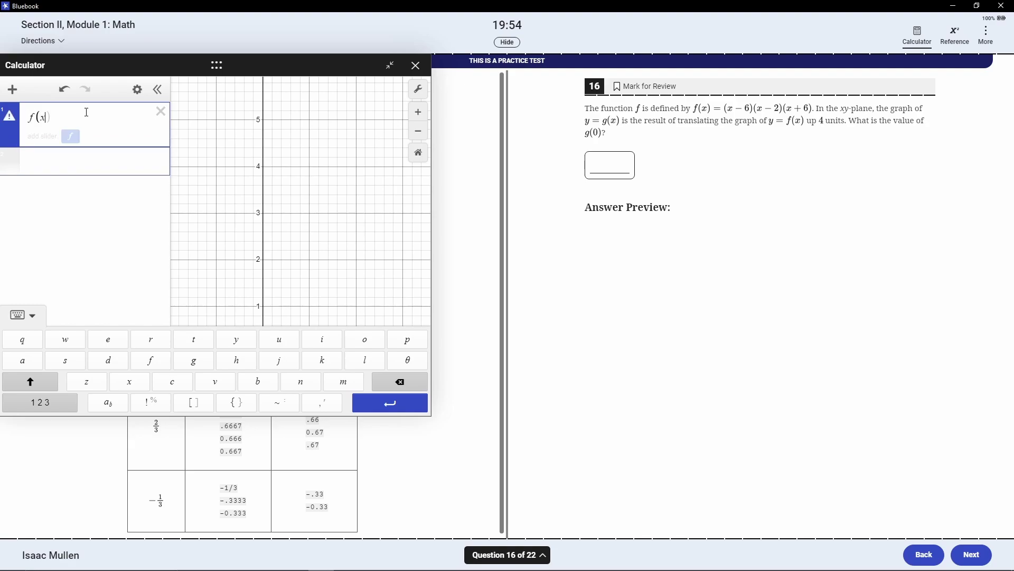
pyautogui.write('=')
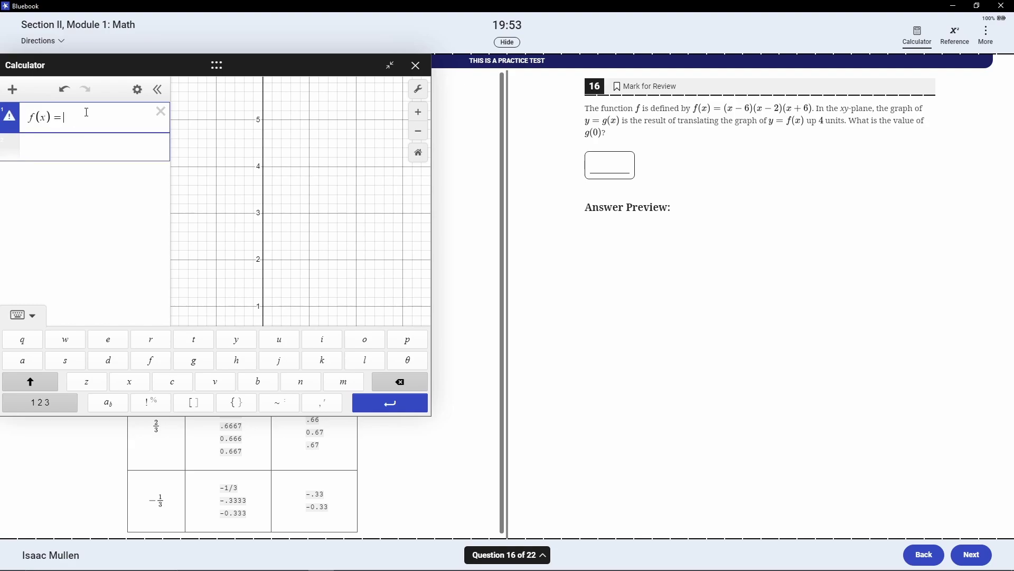
pyautogui.write('(x')
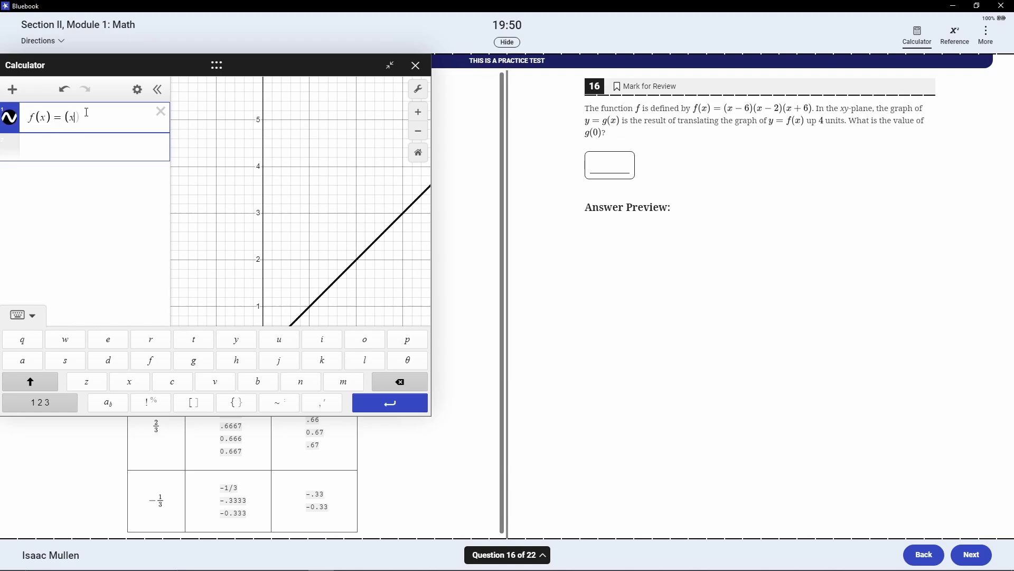
pyautogui.write('-6)(')
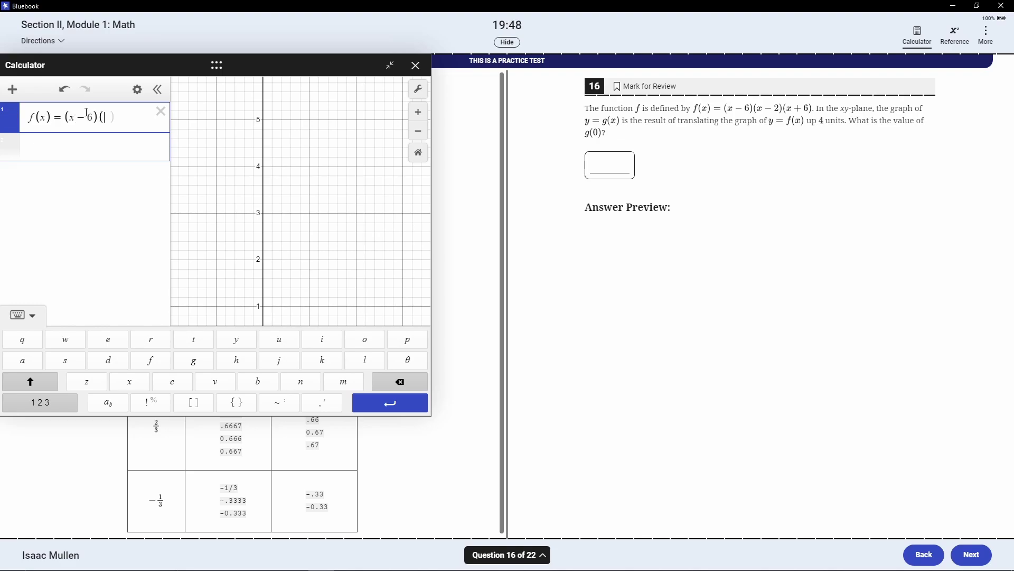
pyautogui.write('x-2)(')
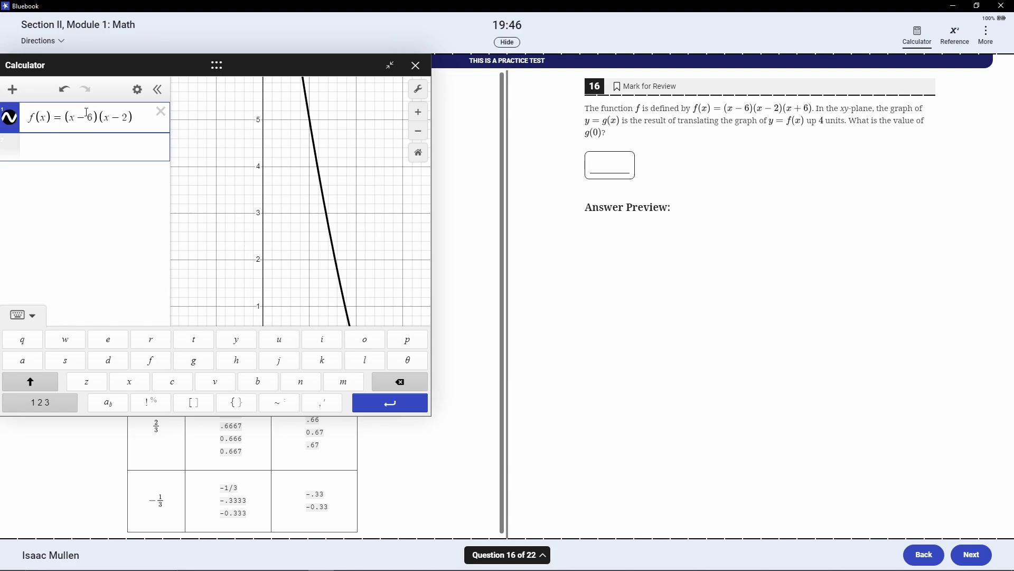
pyautogui.write('x+6')
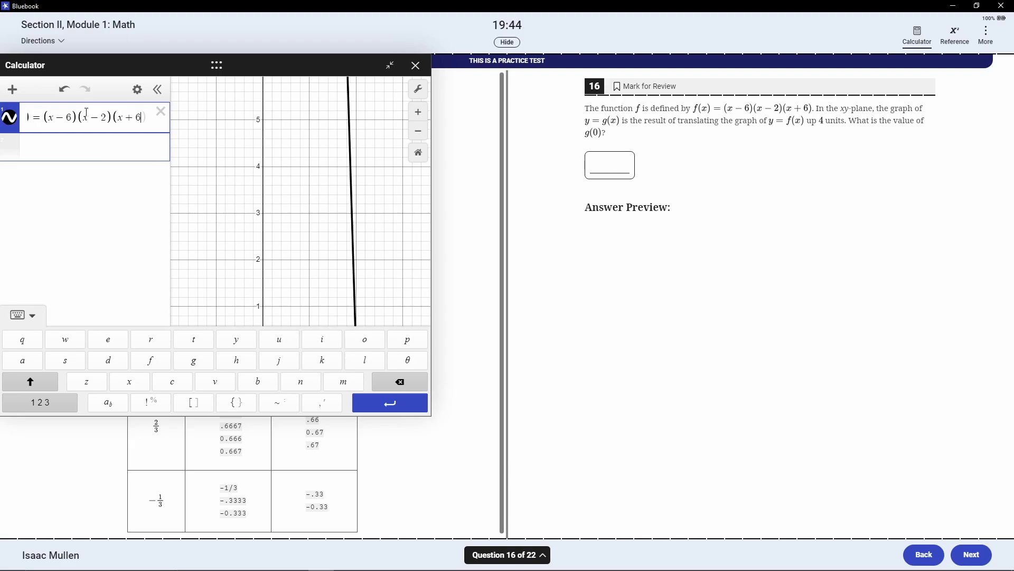
pyautogui.write(')')
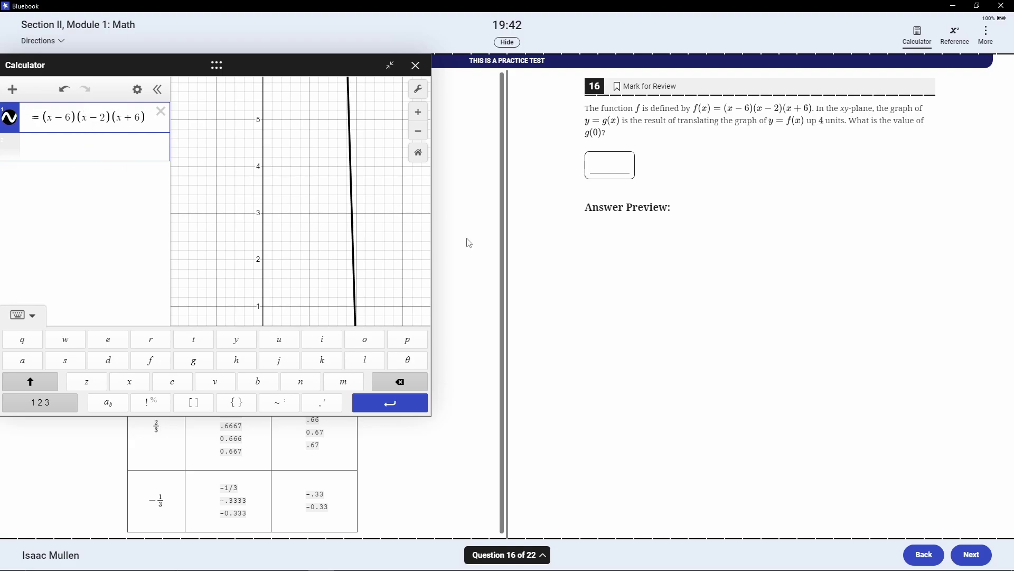
# - Add the equation y = g(x) below the function, and insert y = f(x) + 4 on a line between them
pyautogui.click(61, 153)
pyautogui.write('y=g(x)')
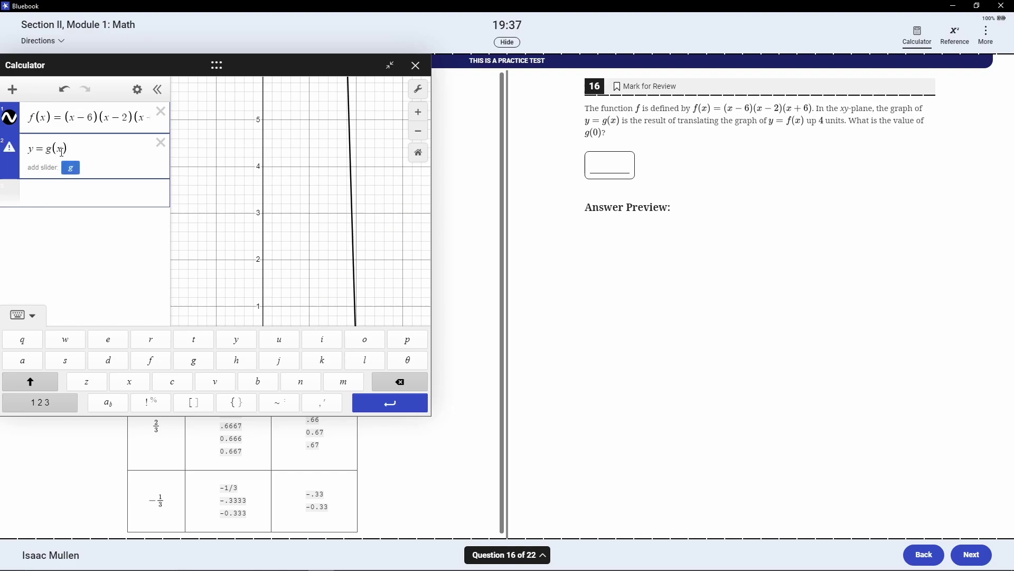
pyautogui.click(82, 200)
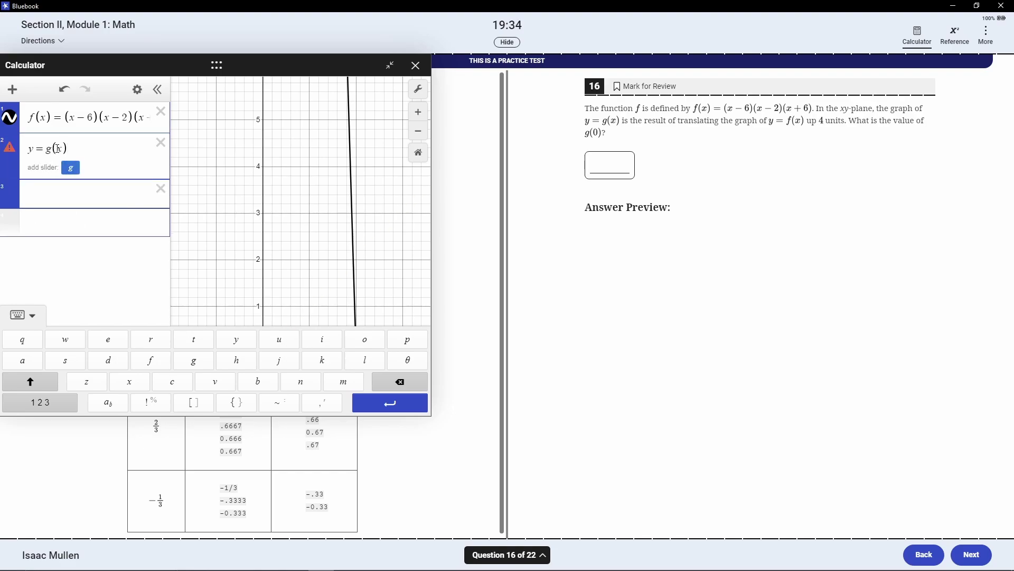
pyautogui.moveTo(10, 189); pyautogui.dragTo(10, 148)
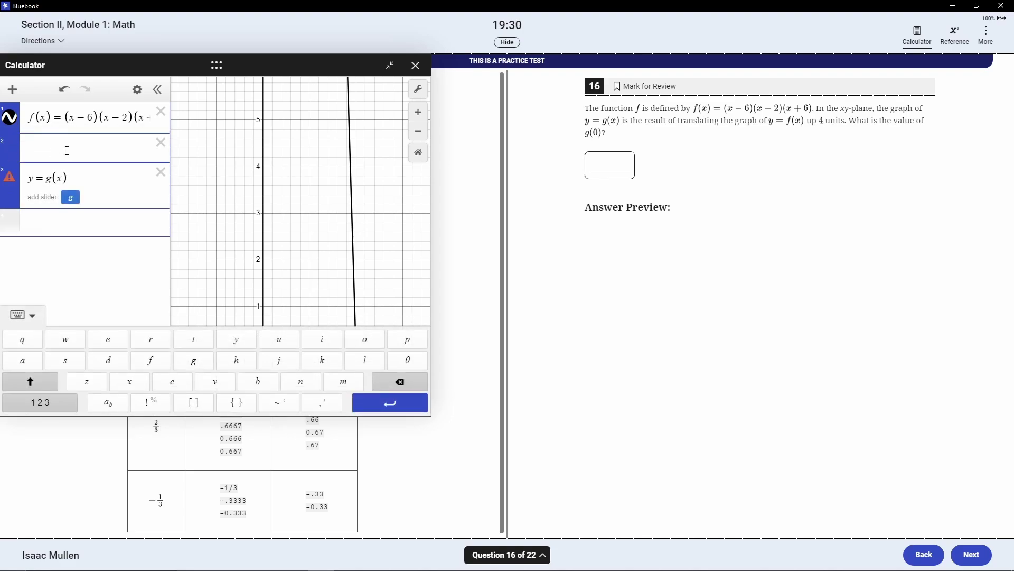
pyautogui.write('y=f(x)+4')
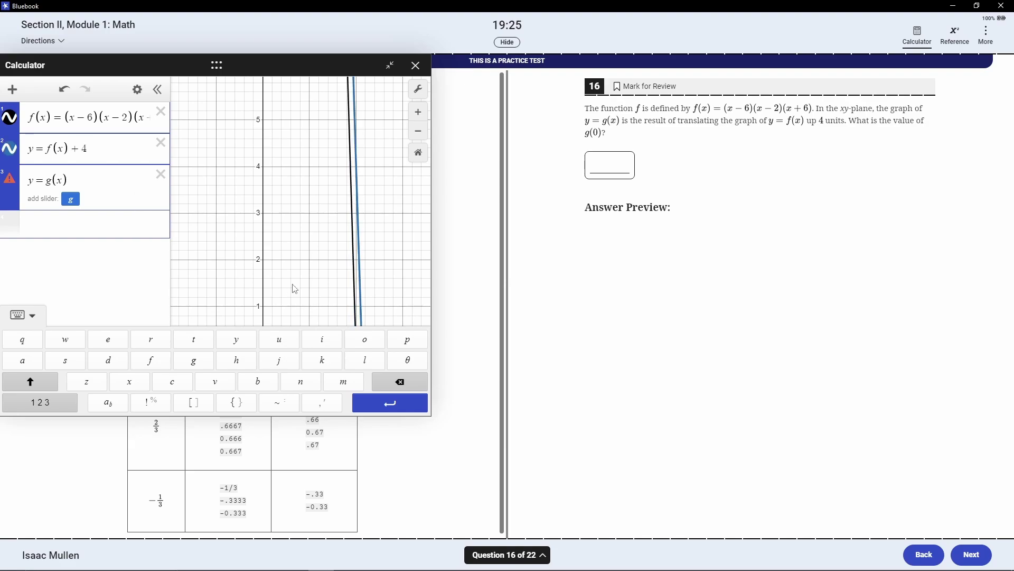
pyautogui.scroll(-2, 292, 285)
pyautogui.moveTo(323, 288); pyautogui.dragTo(311, 206)
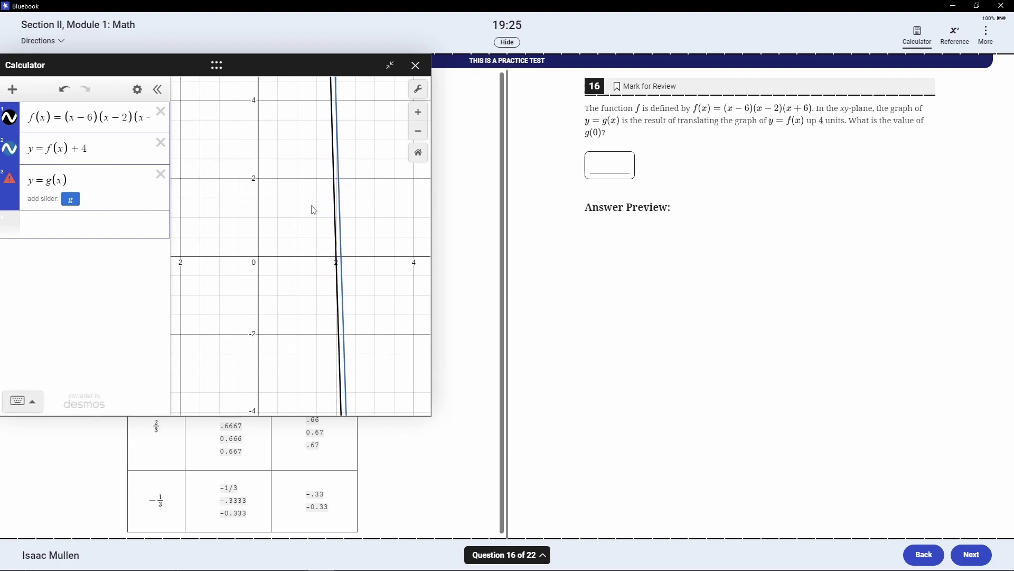
# - Change the translated equation to g(x) = f(x) + 4 and delete the y = g(x) line
pyautogui.click(83, 178)
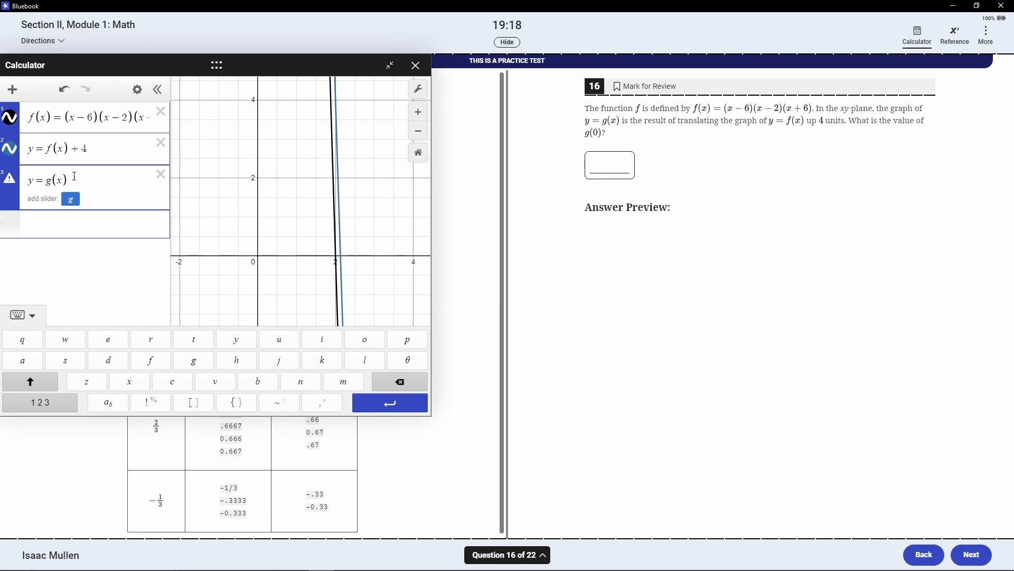
pyautogui.moveTo(71, 179); pyautogui.dragTo(32, 182)
pyautogui.click(34, 149)
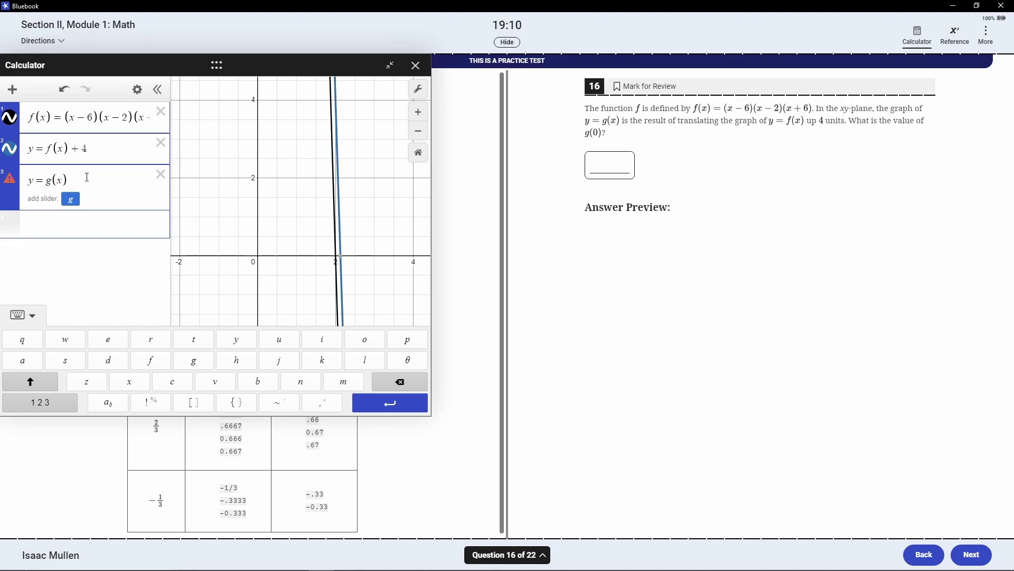
pyautogui.press('BackSpace')
pyautogui.write('g')
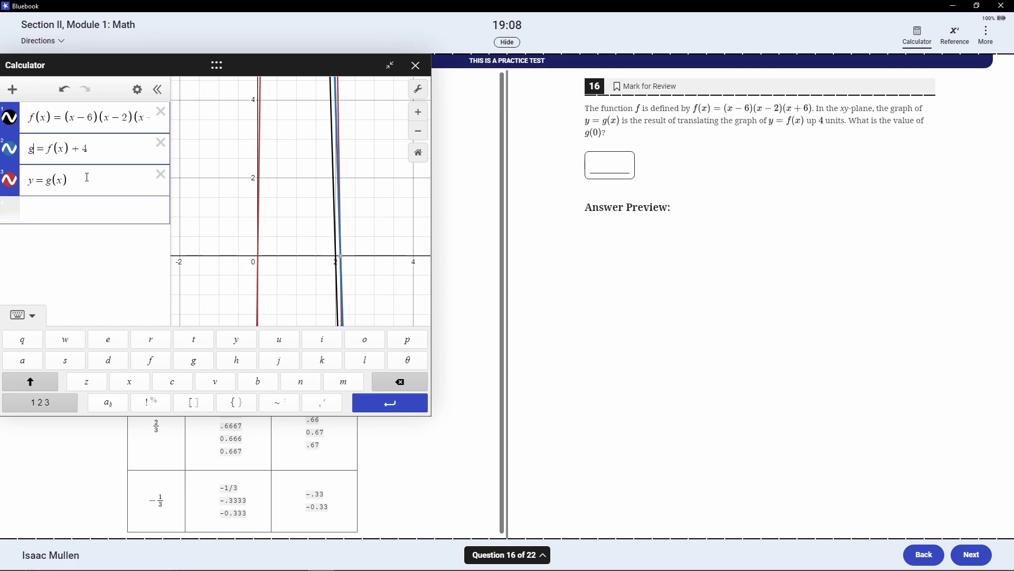
pyautogui.write('(x)')
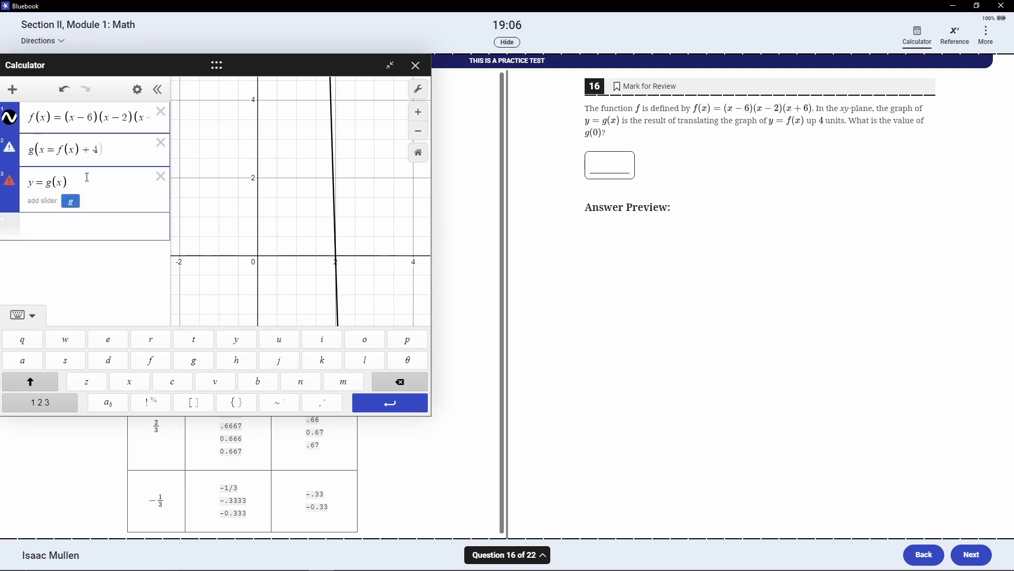
pyautogui.click(161, 175)
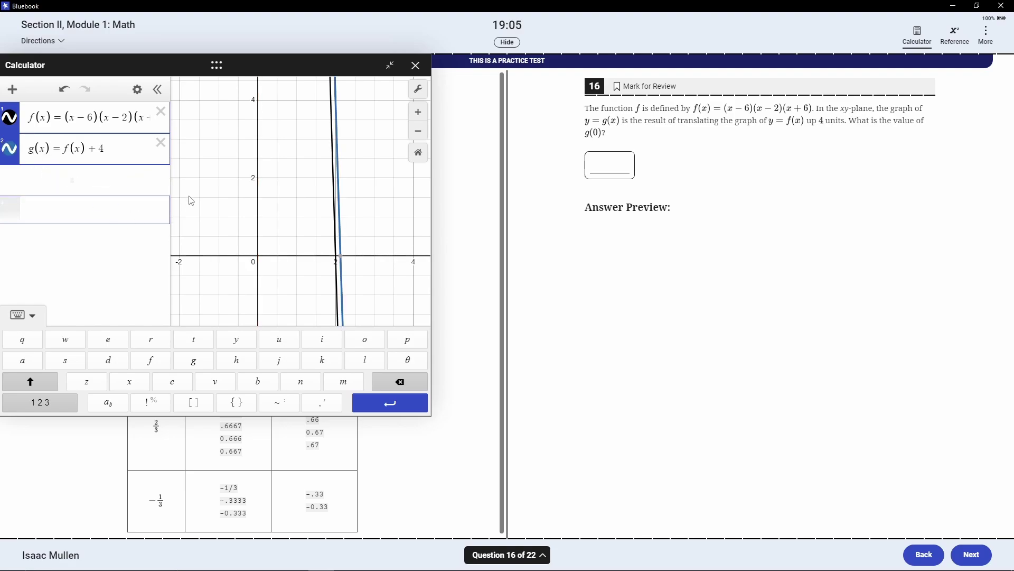
# - Evaluate g(0) on a new line below the g(x) equation
pyautogui.moveTo(341, 263)
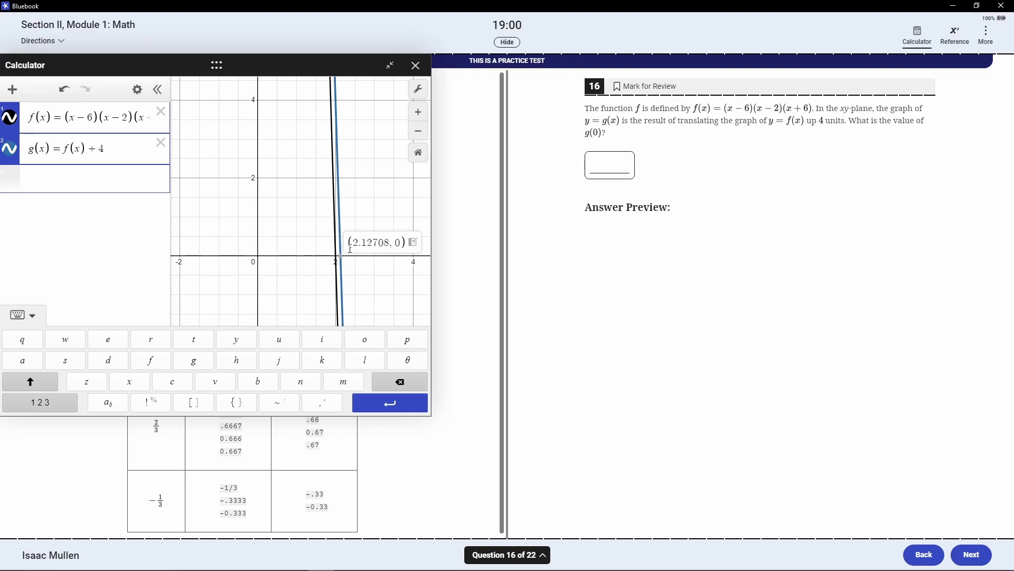
pyautogui.click(109, 174)
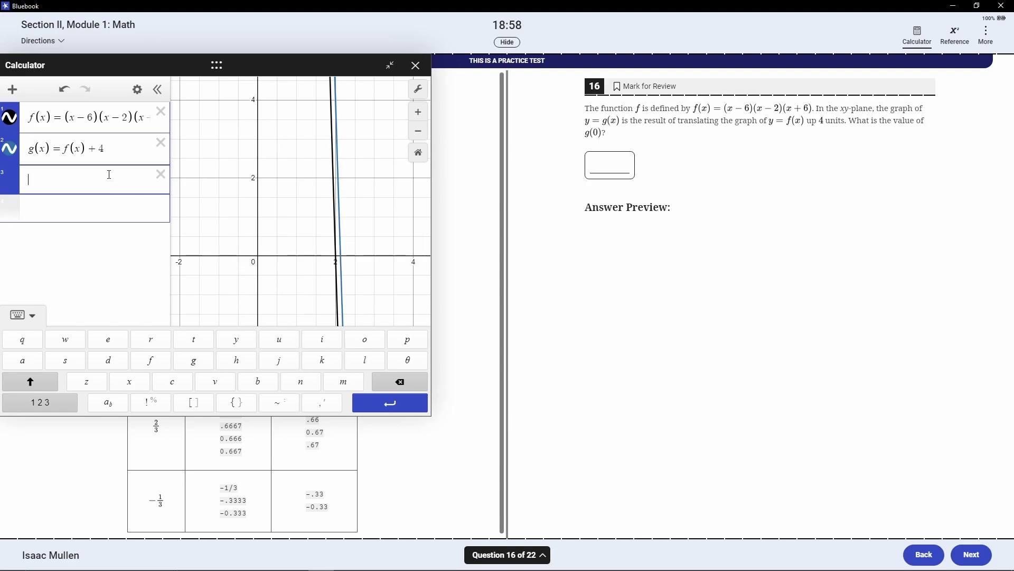
pyautogui.write('g(0')
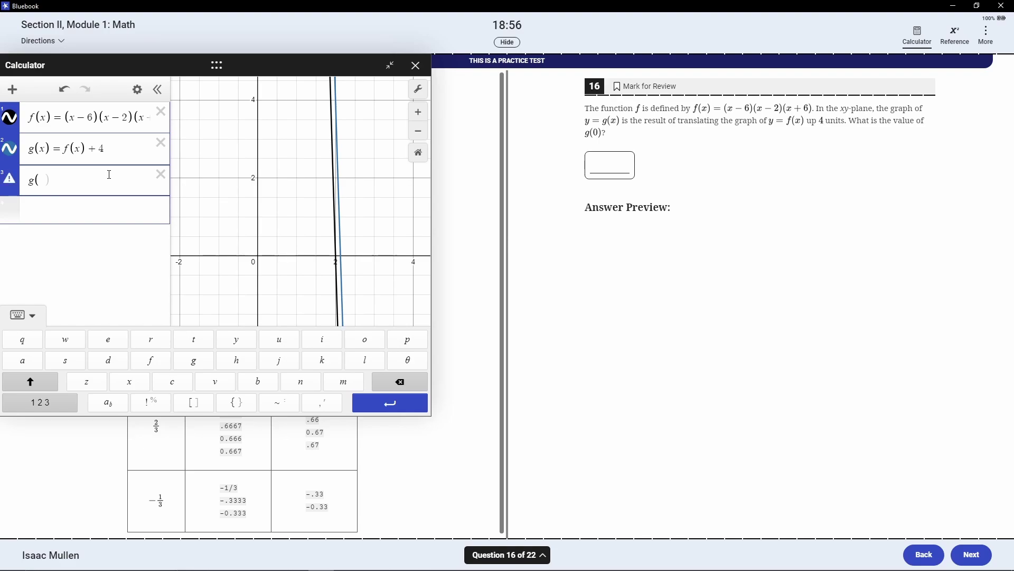
pyautogui.write(')')
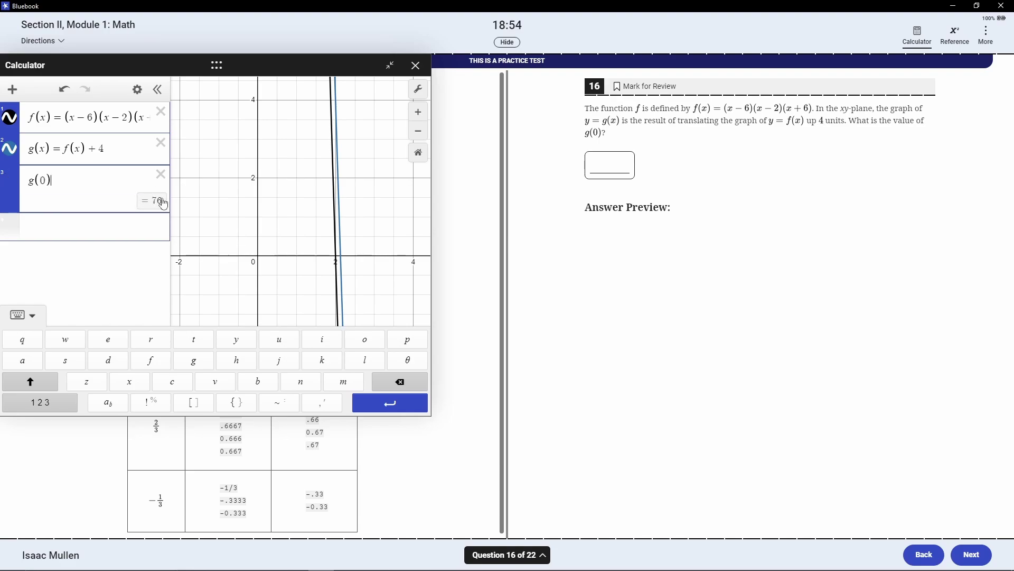
# - Hide the graph of f and inspect the y-intercept of g on the graph
pyautogui.scroll(-3, 287, 190)
pyautogui.moveTo(296, 184); pyautogui.dragTo(285, 215)
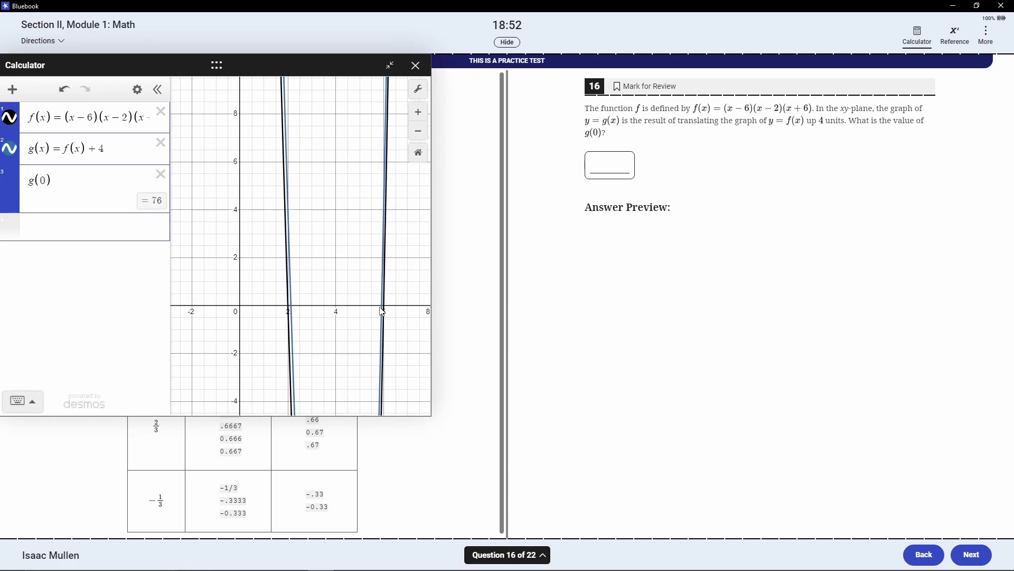
pyautogui.scroll(-5, 296, 262)
pyautogui.scroll(-1, 294, 226)
pyautogui.moveTo(304, 151); pyautogui.dragTo(316, 305)
pyautogui.moveTo(296, 95); pyautogui.dragTo(304, 107)
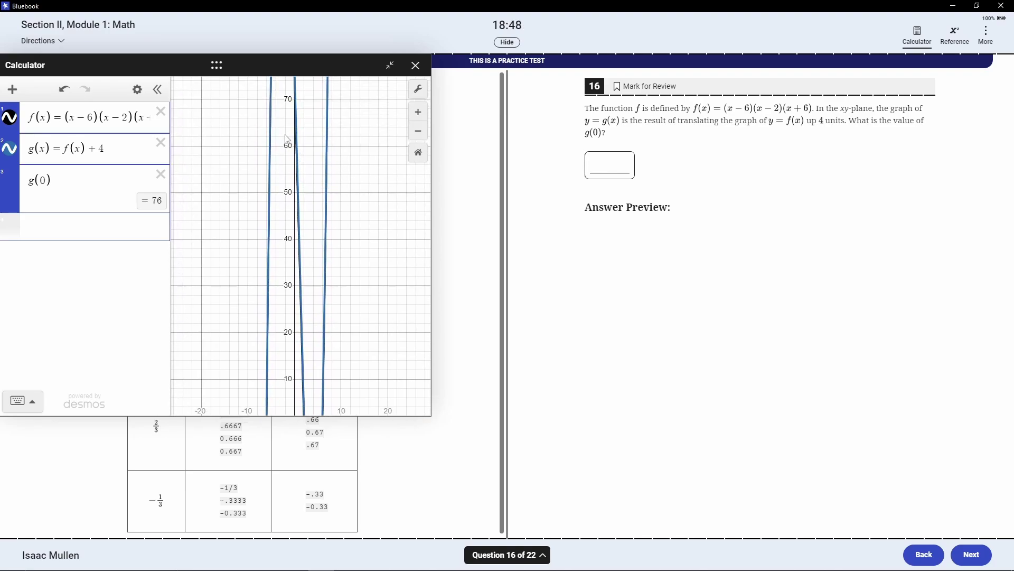
pyautogui.click(10, 118)
pyautogui.click(292, 151)
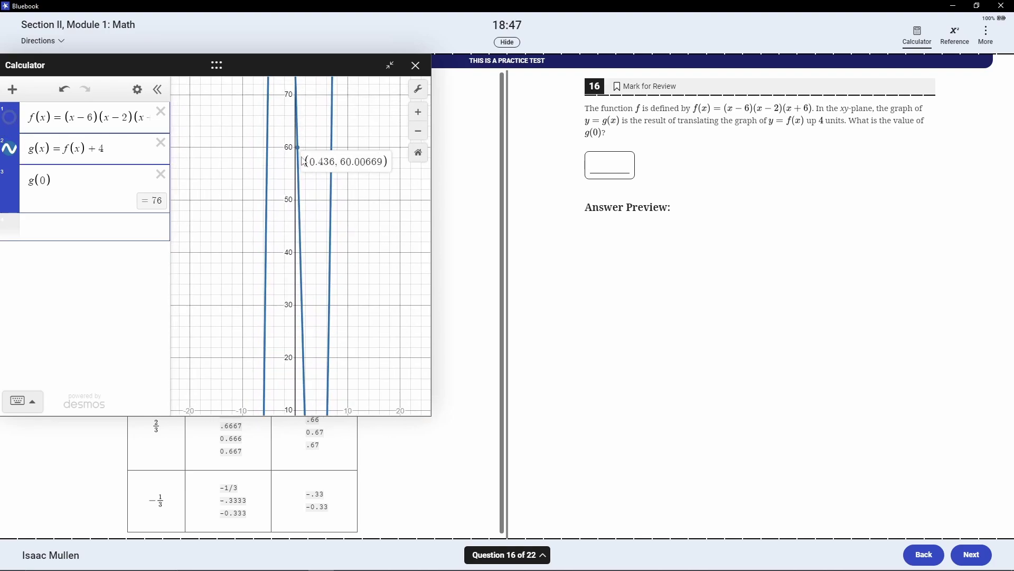
pyautogui.moveTo(318, 105); pyautogui.dragTo(321, 270)
pyautogui.scroll(3, 304, 164)
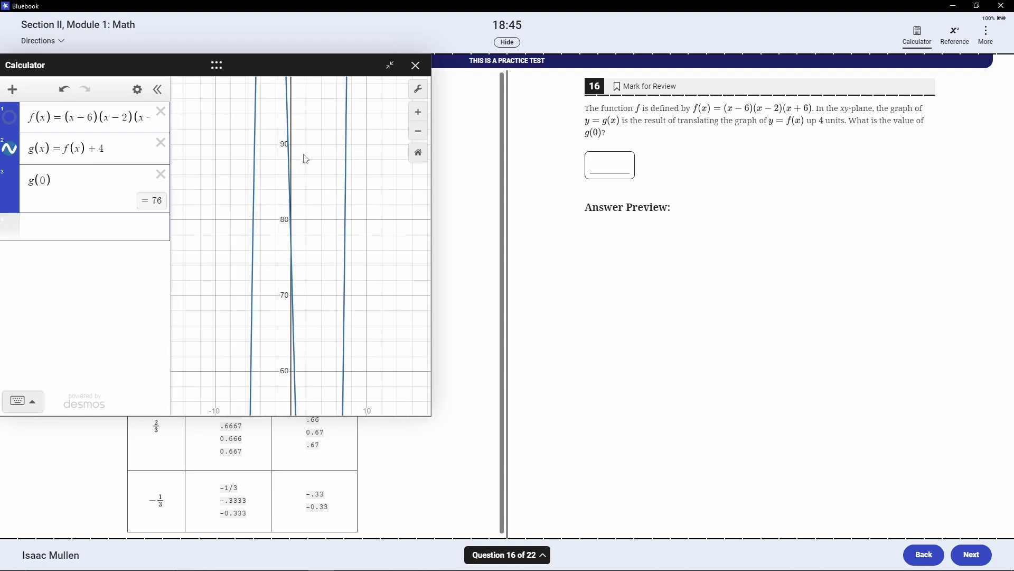
pyautogui.click(293, 286)
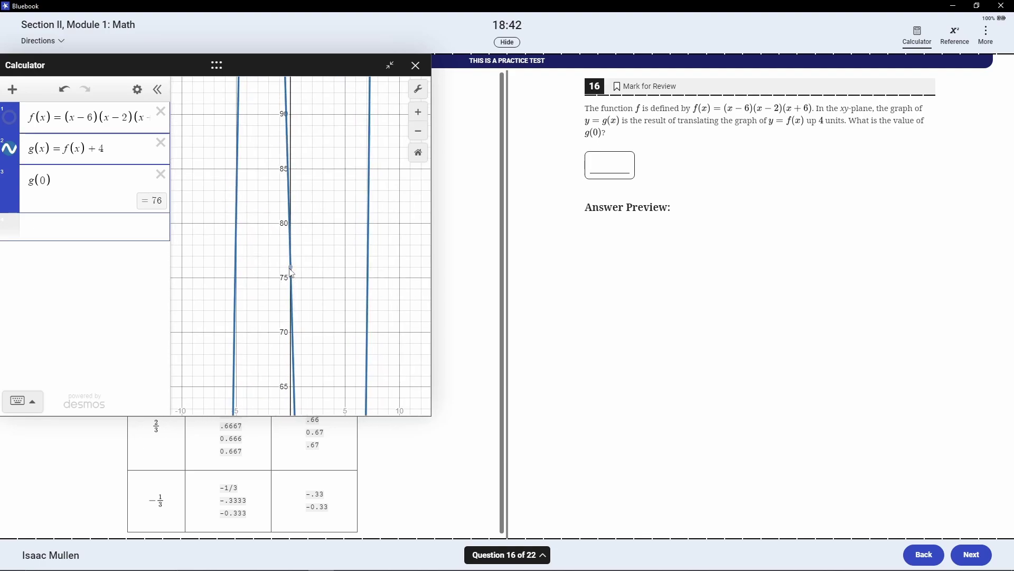
pyautogui.moveTo(290, 268)
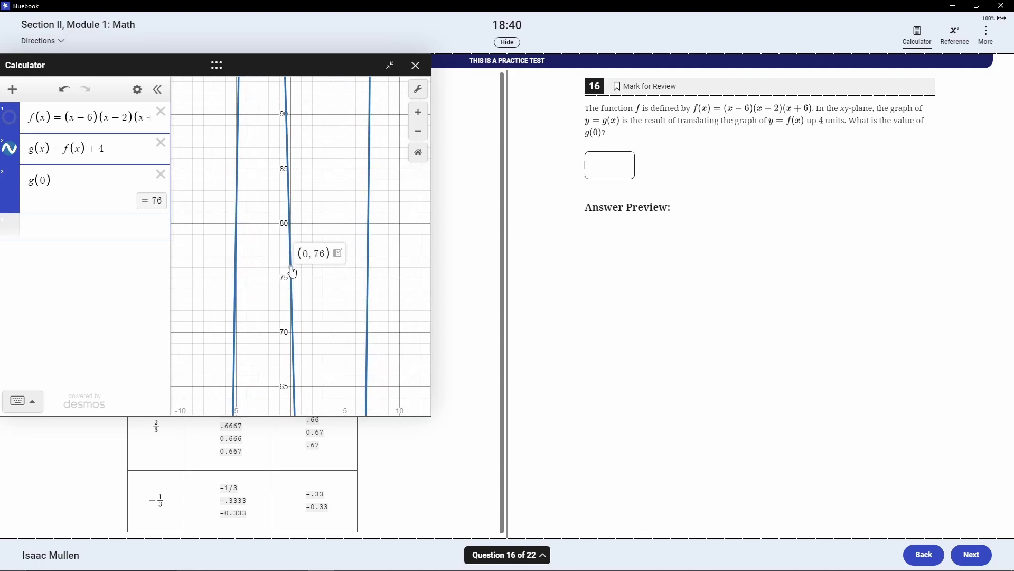
# - Enter 76 as the answer to question 16 and advance to question 17
pyautogui.click(608, 161)
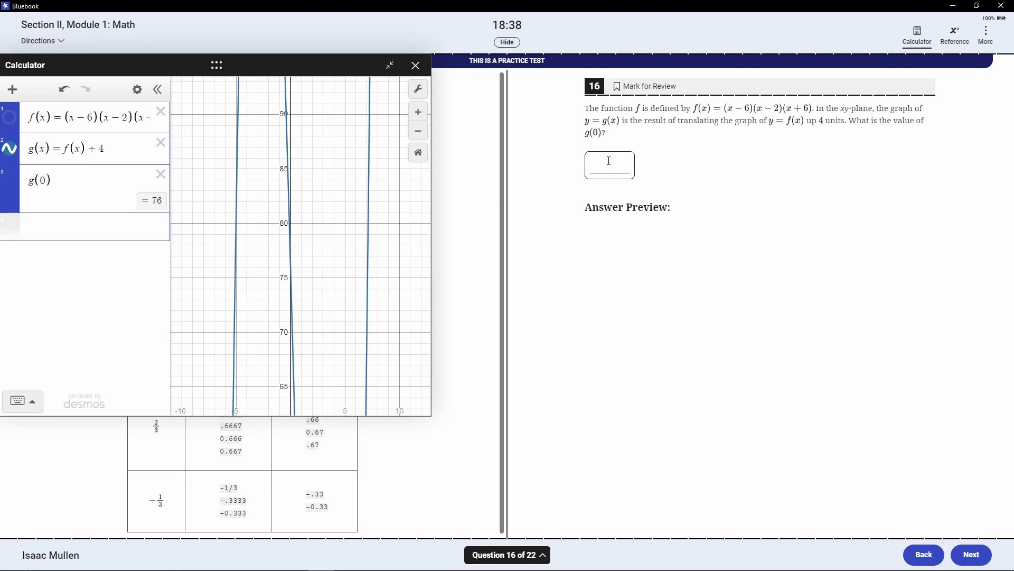
pyautogui.write('76')
pyautogui.click(975, 562)
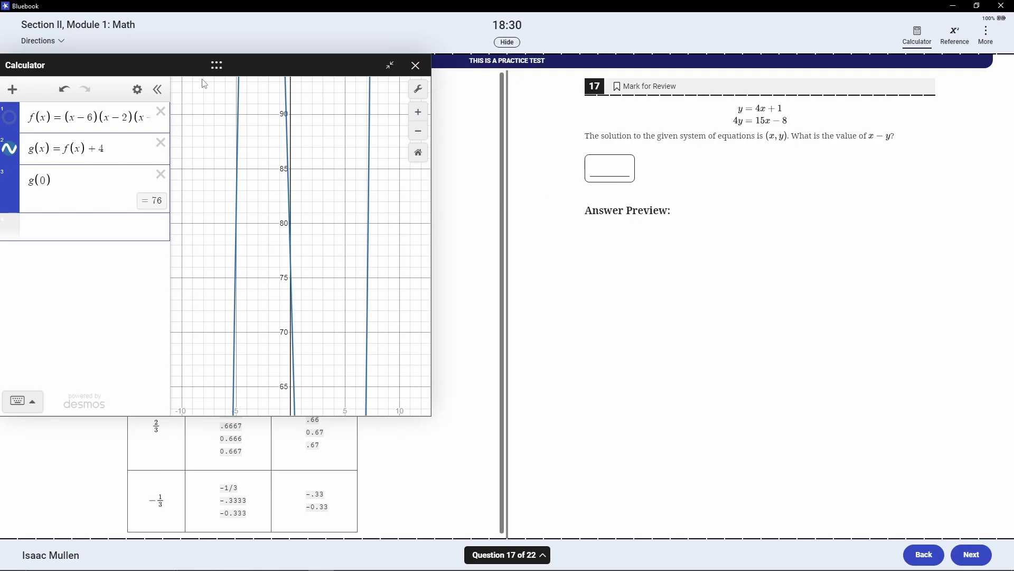
# - Clear all expressions from the calculator and start a regression with the list [y₁, 4y₁] on its left side
pyautogui.click(161, 112)
pyautogui.click(157, 122)
pyautogui.click(67, 127)
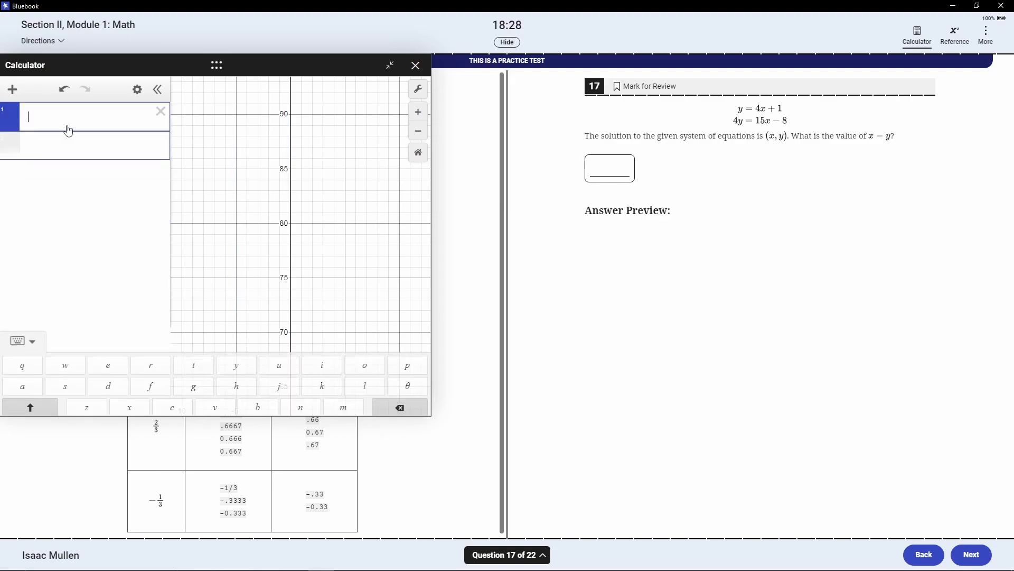
pyautogui.write('[')
pyautogui.write('y1')
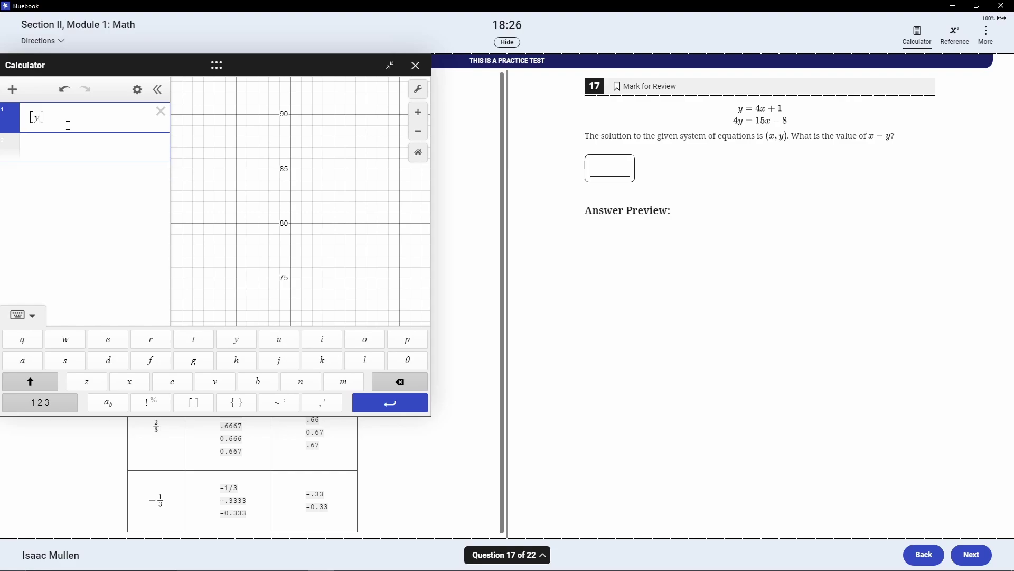
pyautogui.write(',')
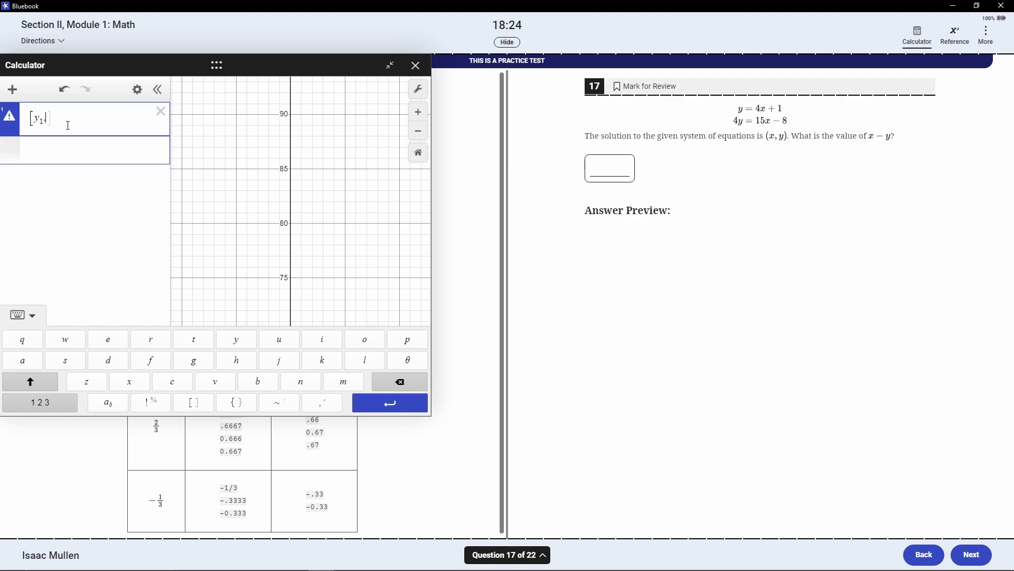
pyautogui.write('4y1')
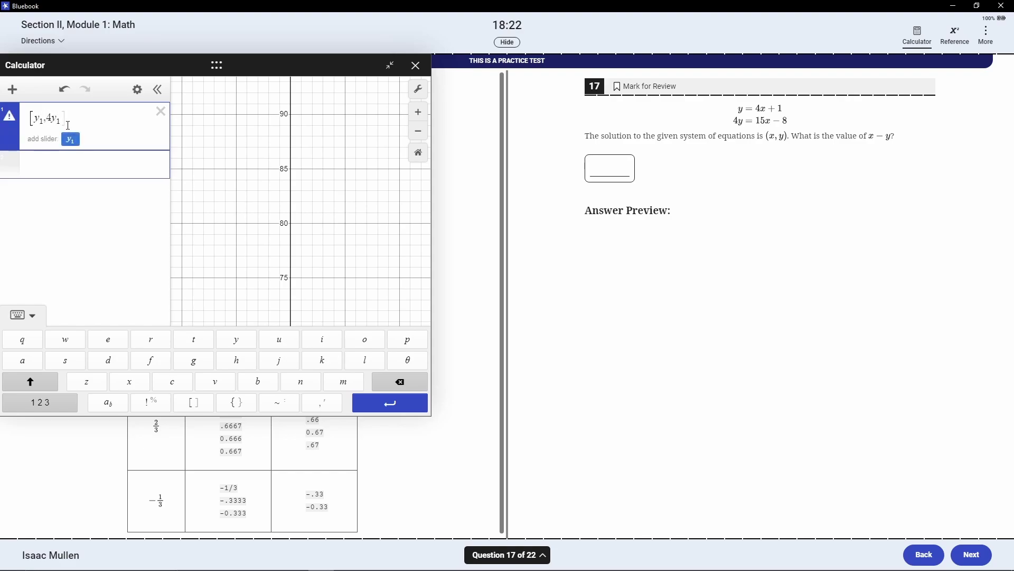
pyautogui.click(68, 126)
pyautogui.click(282, 404)
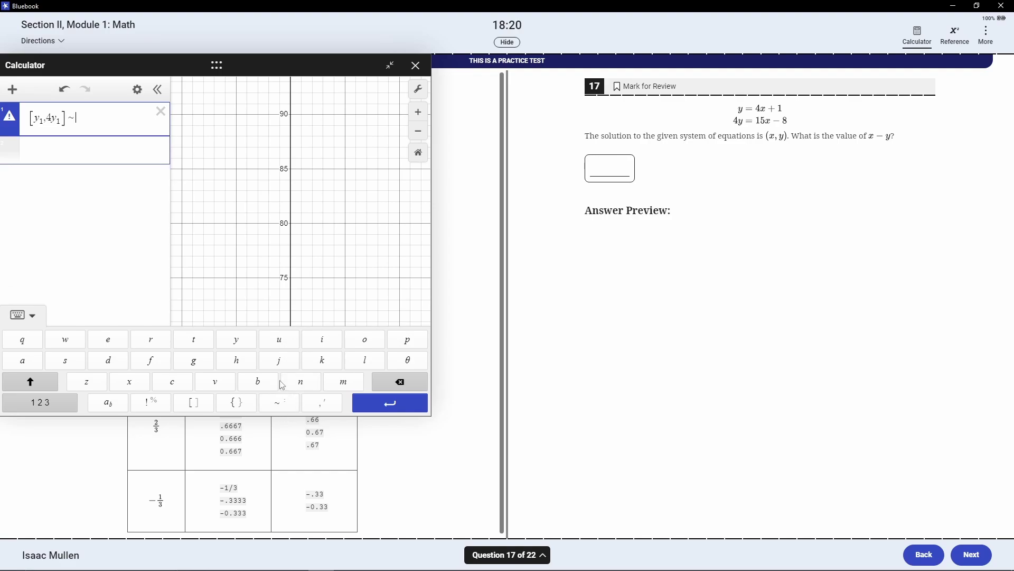
# - Complete the regression with the list [4x₁ + 1, 15x₁ − 8] on its right side
pyautogui.write('[4x+1')
pyautogui.moveTo(86, 117); pyautogui.dragTo(93, 114)
pyautogui.write('x1+1,15x-')
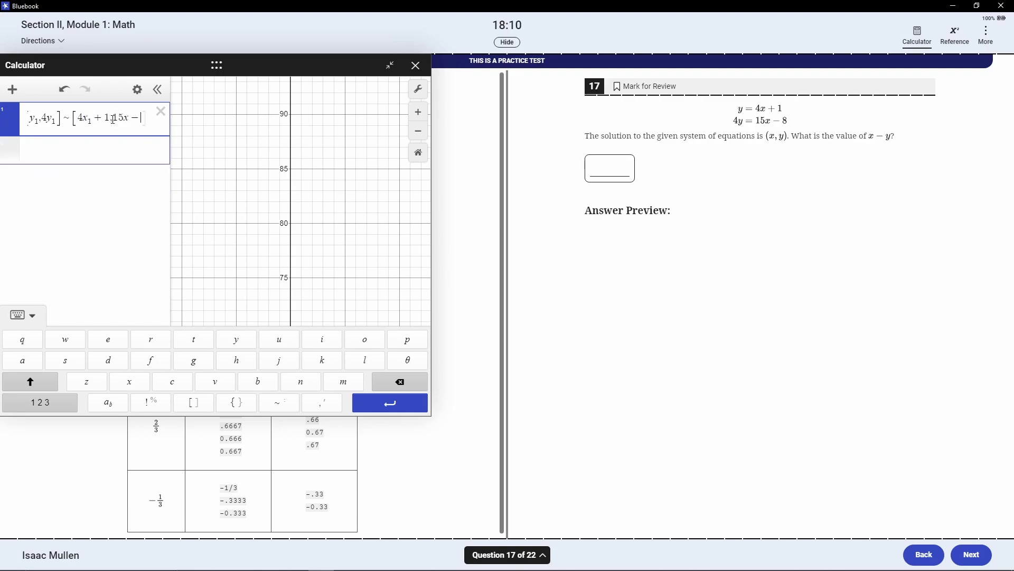
pyautogui.write('8')
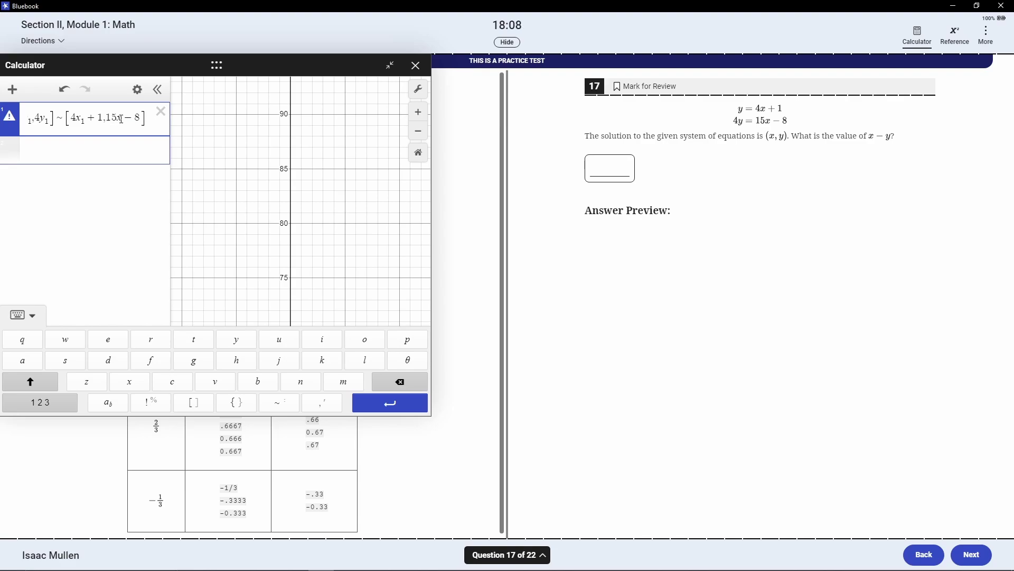
pyautogui.click(121, 118)
pyautogui.write('1')
# - Calculate x₁ − y₁ below the regression and enter 35 as the answer to question 17
pyautogui.click(83, 218)
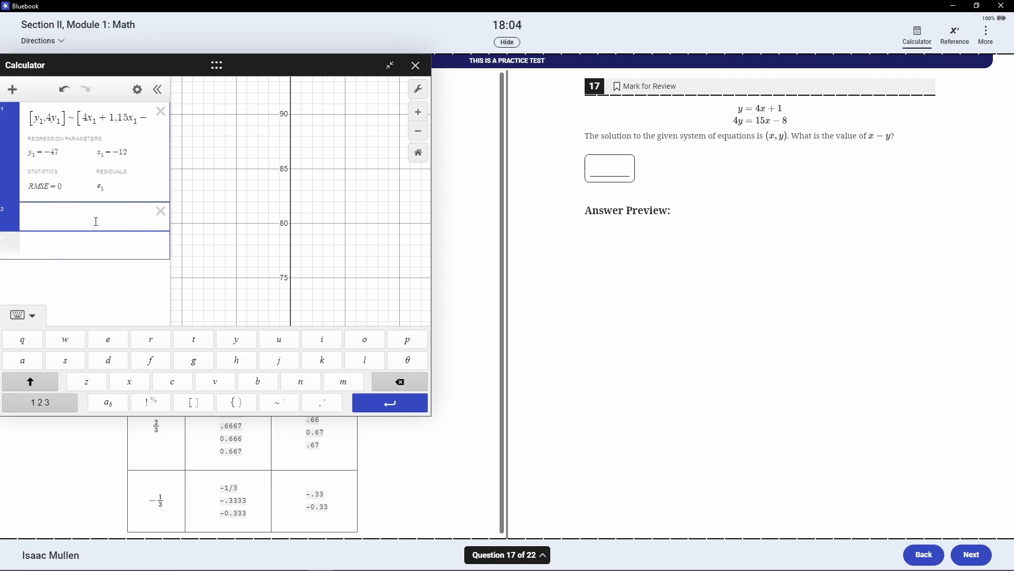
pyautogui.write('x1-y1')
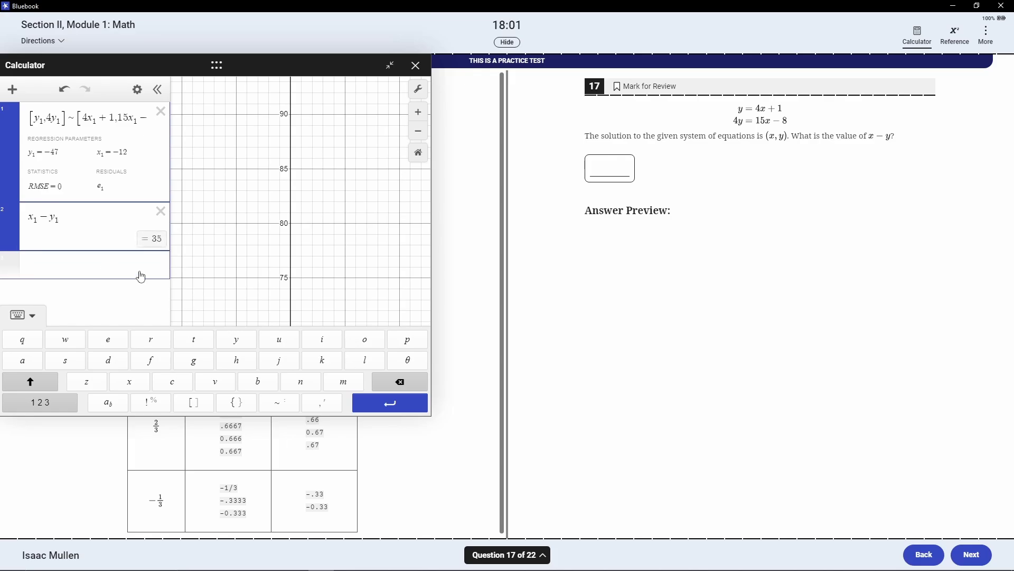
pyautogui.click(609, 168)
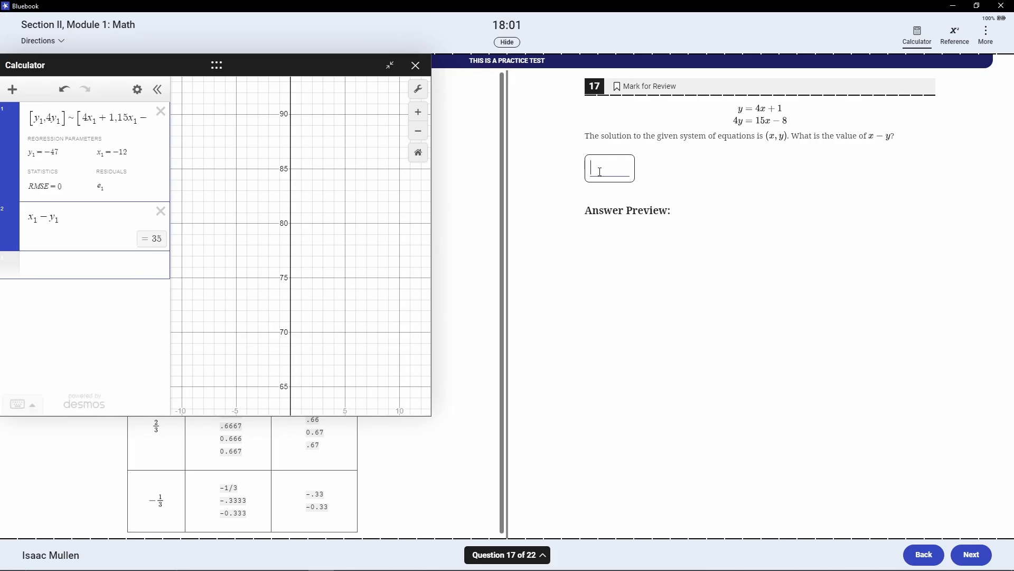
pyautogui.write('35')
# - Advance to question 18 and clear the regression and the difference from the calculator
pyautogui.click(970, 554)
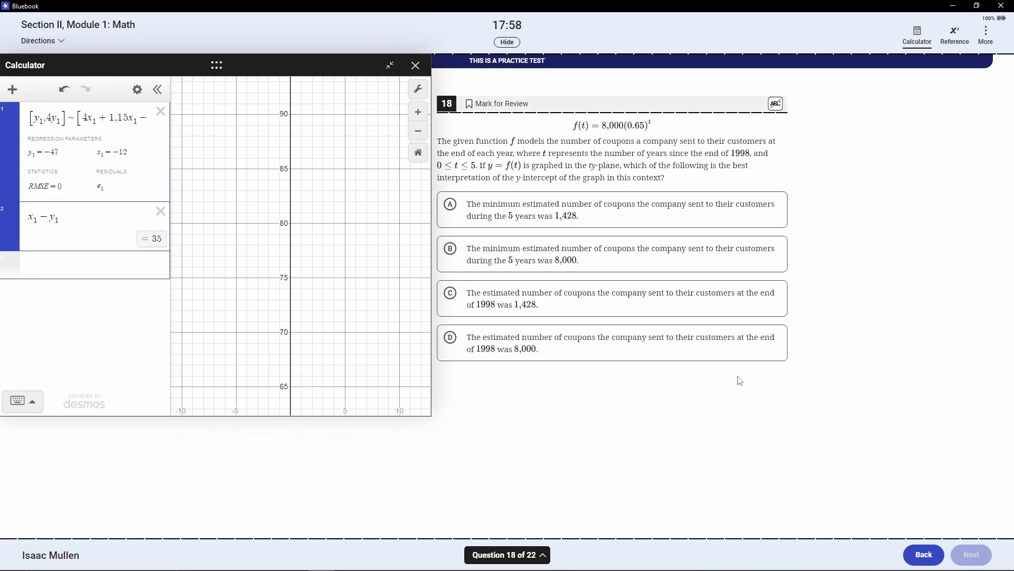
pyautogui.click(152, 116)
pyautogui.click(160, 111)
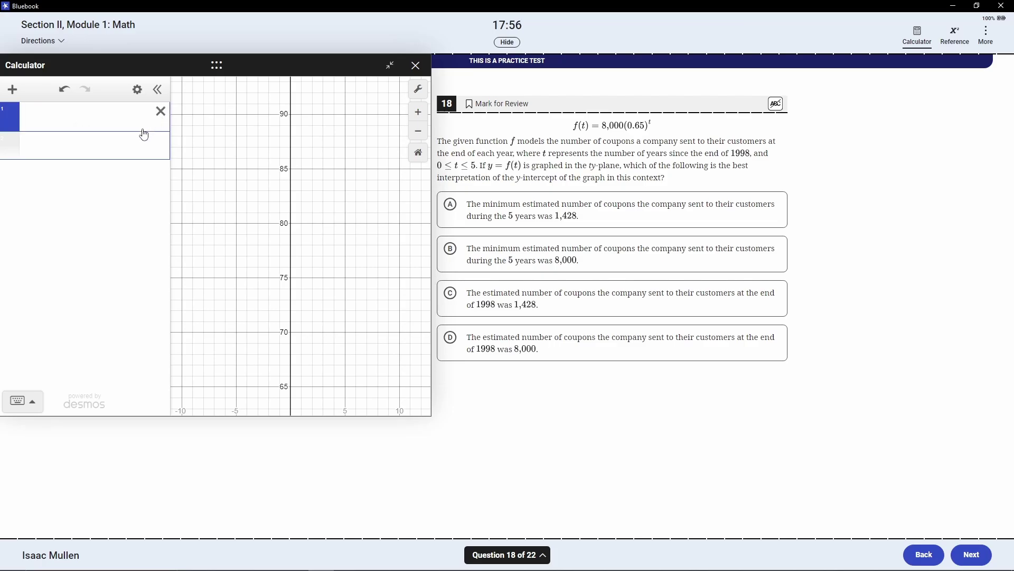
# - Define the function f(t) = 8000(0.65)^t in the calculator
pyautogui.click(79, 114)
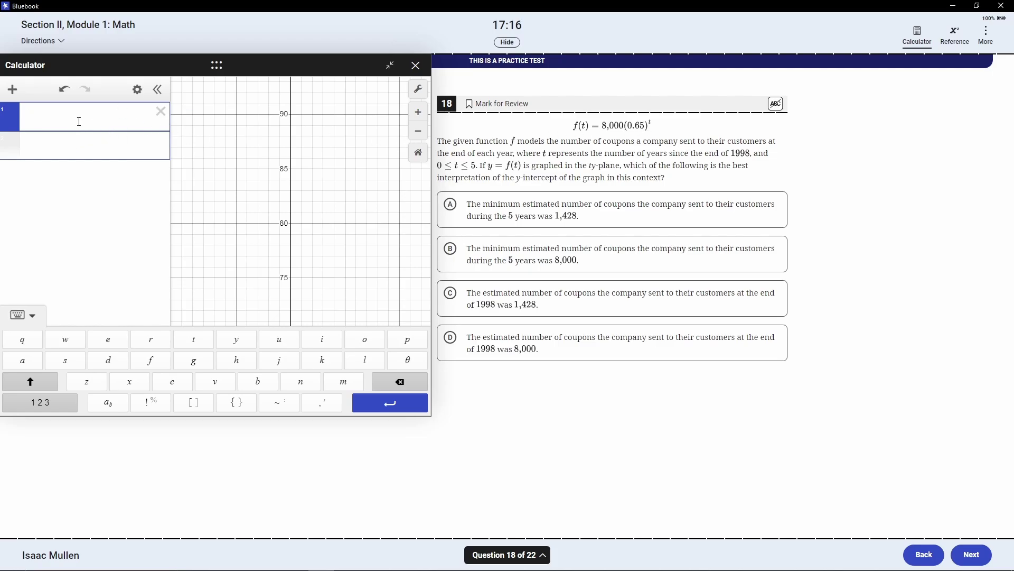
pyautogui.write('f(t)')
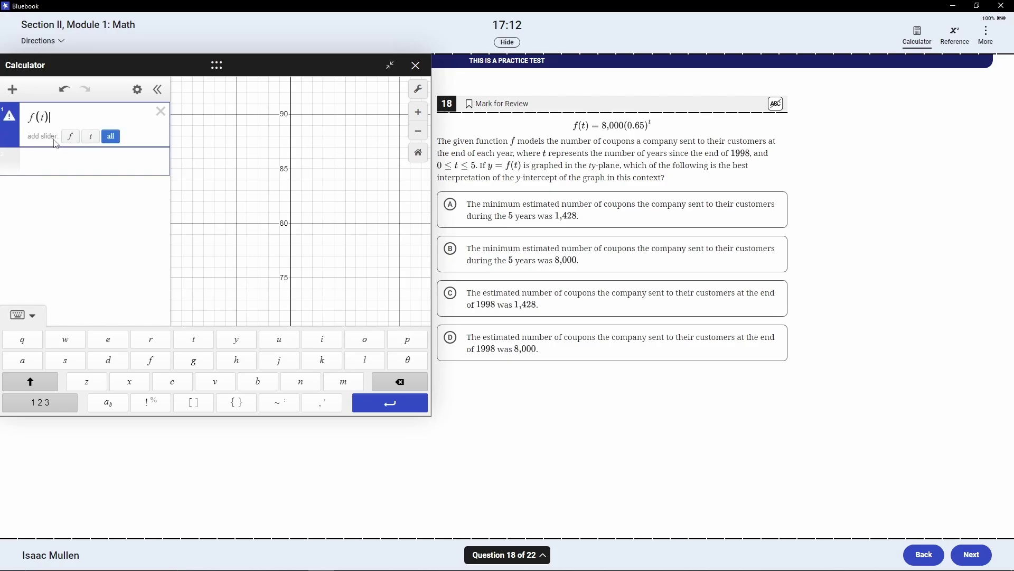
pyautogui.write('=8000')
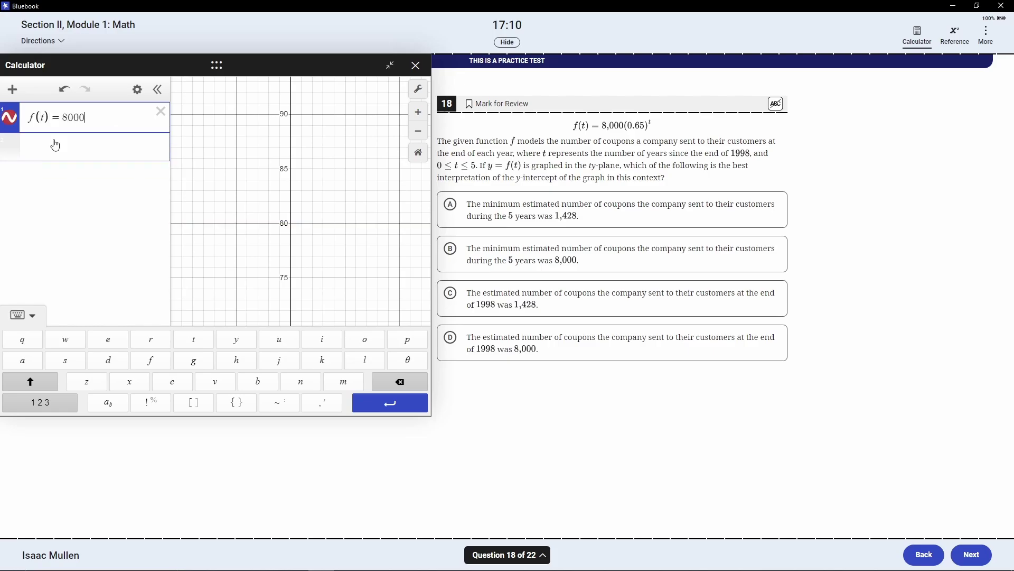
pyautogui.write('(0.65)^')
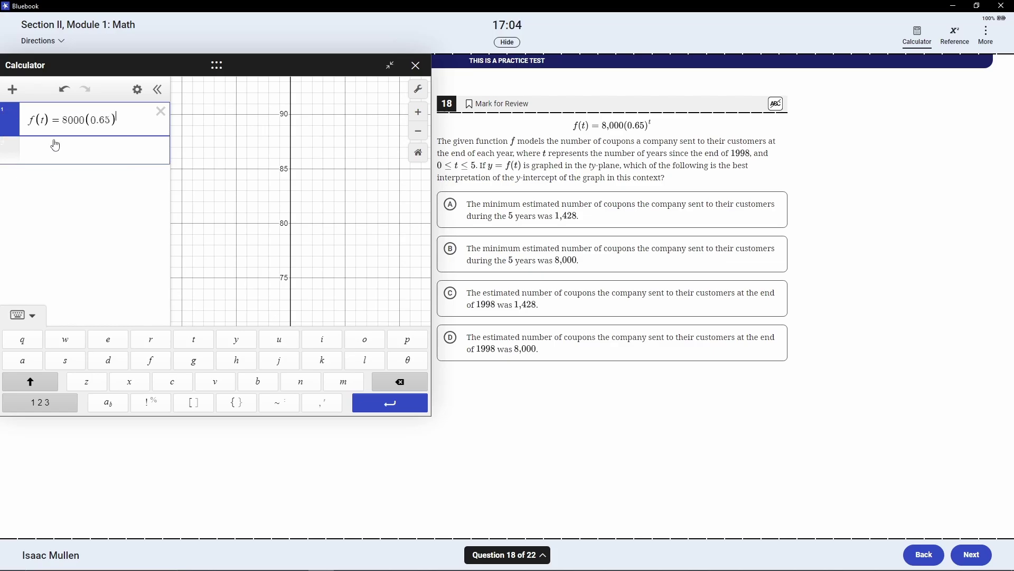
pyautogui.write('t')
# - Examine the y-intercept of the exponential function f(t) on the graph
pyautogui.scroll(-3, 341, 215)
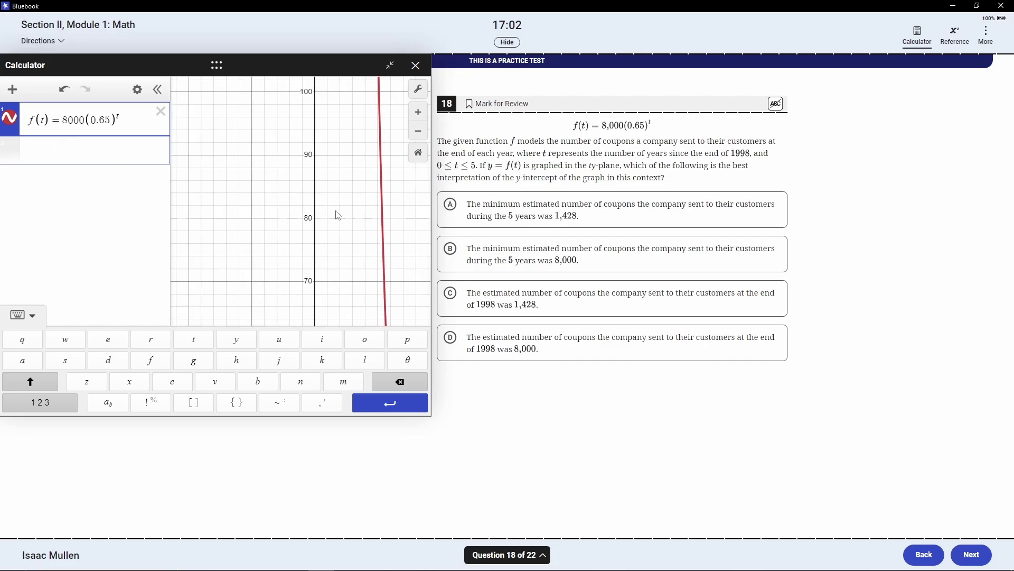
pyautogui.click(317, 167)
pyautogui.scroll(-8, 317, 167)
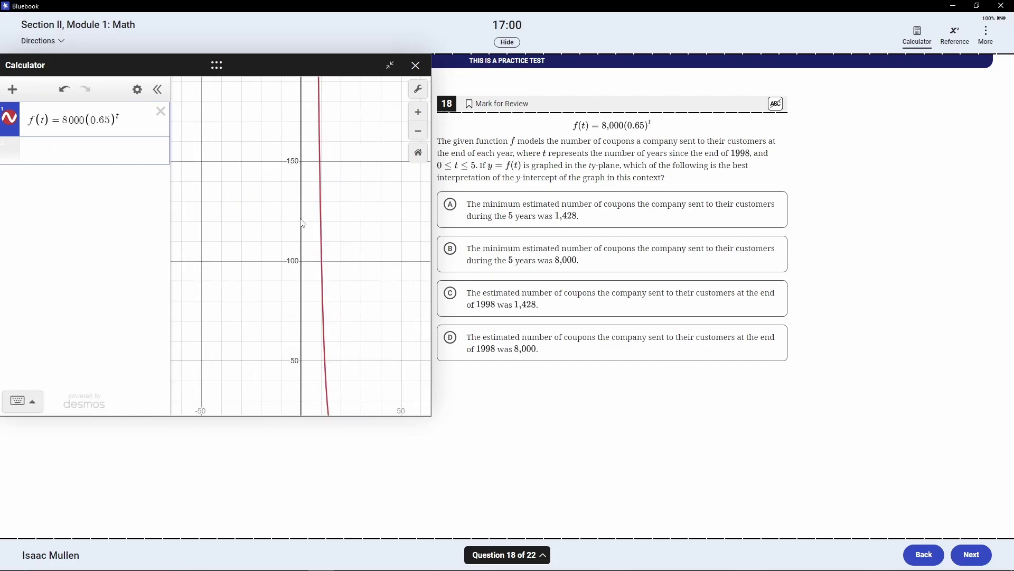
pyautogui.scroll(-4, 292, 217)
pyautogui.moveTo(314, 142); pyautogui.dragTo(328, 312)
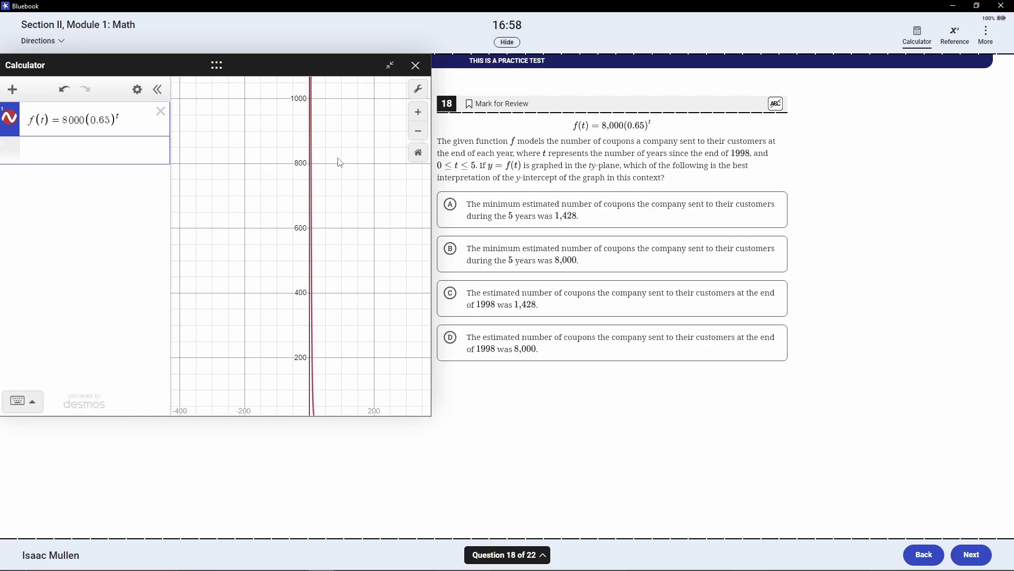
pyautogui.moveTo(337, 158); pyautogui.dragTo(341, 297)
pyautogui.scroll(-5, 329, 161)
pyautogui.moveTo(351, 137); pyautogui.dragTo(341, 229)
pyautogui.click(325, 200)
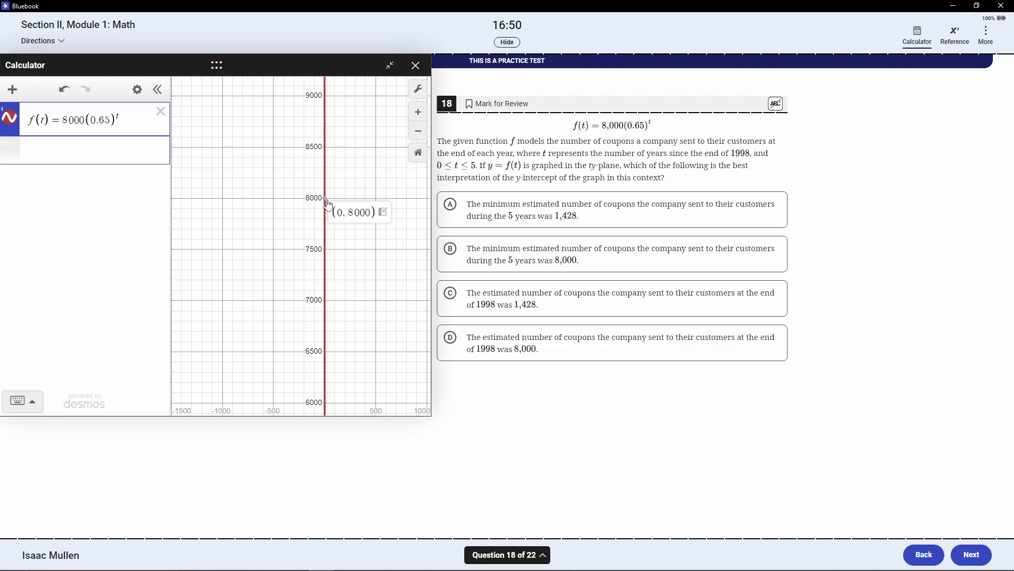
# - Select choice D, 8,000 coupons at the end of 1998, for question 18 and advance to question 19
pyautogui.click(487, 260)
pyautogui.click(502, 350)
pyautogui.click(565, 261)
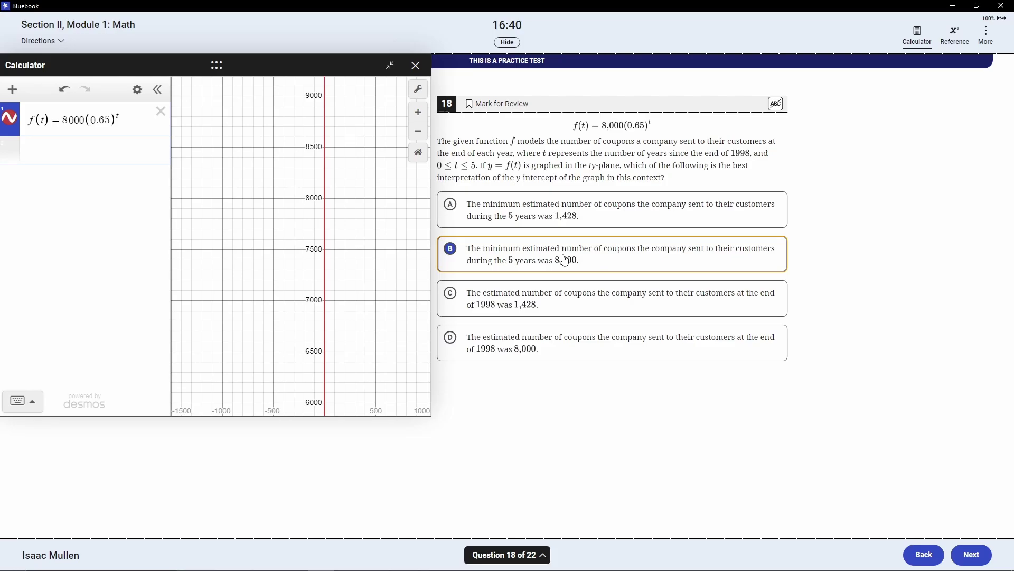
pyautogui.click(631, 358)
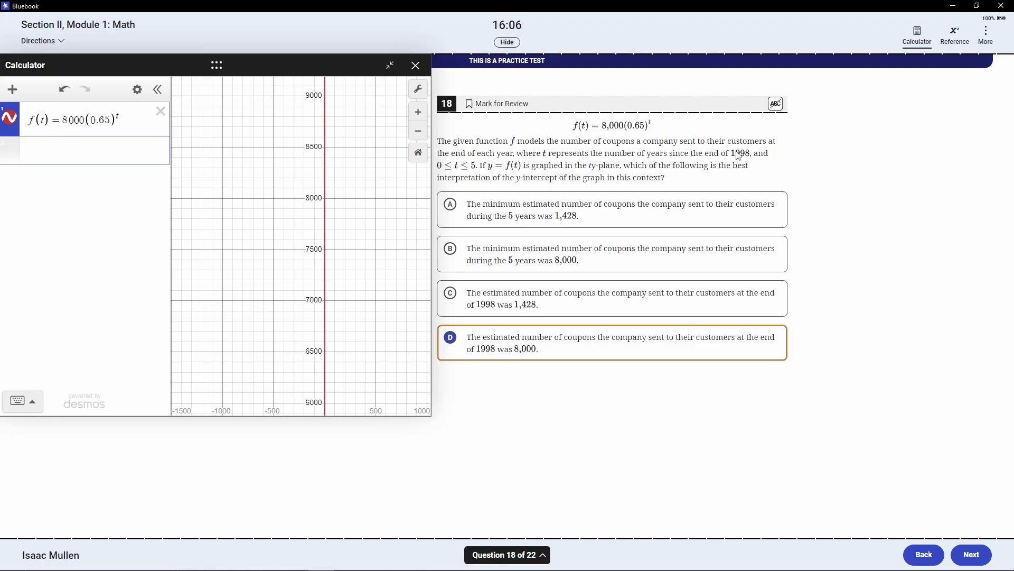
pyautogui.click(972, 554)
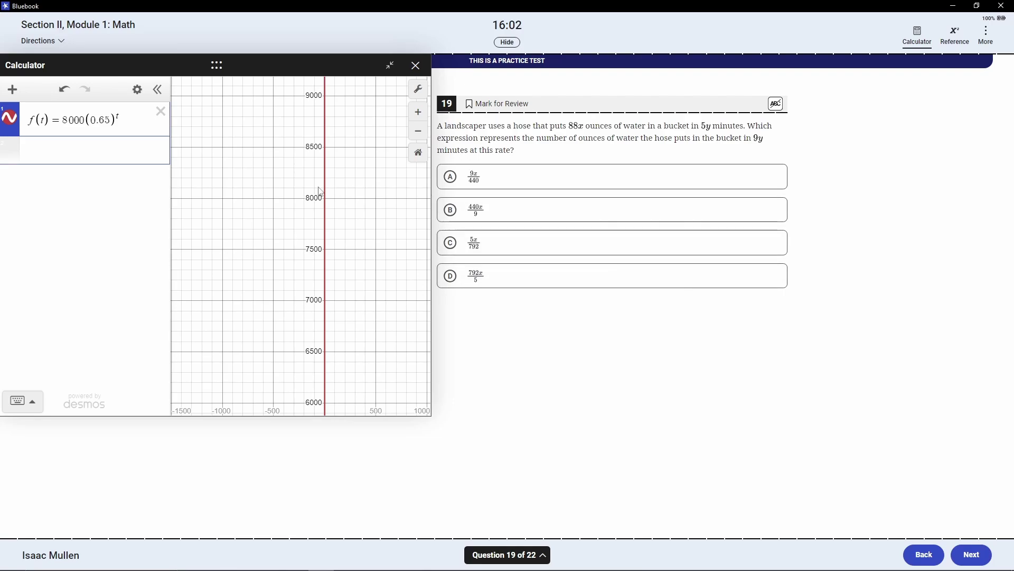
# - Clear the exponential function from the calculator and enter the proportion 88x/5y = w/9y for question 19
pyautogui.click(169, 120)
pyautogui.click(94, 117)
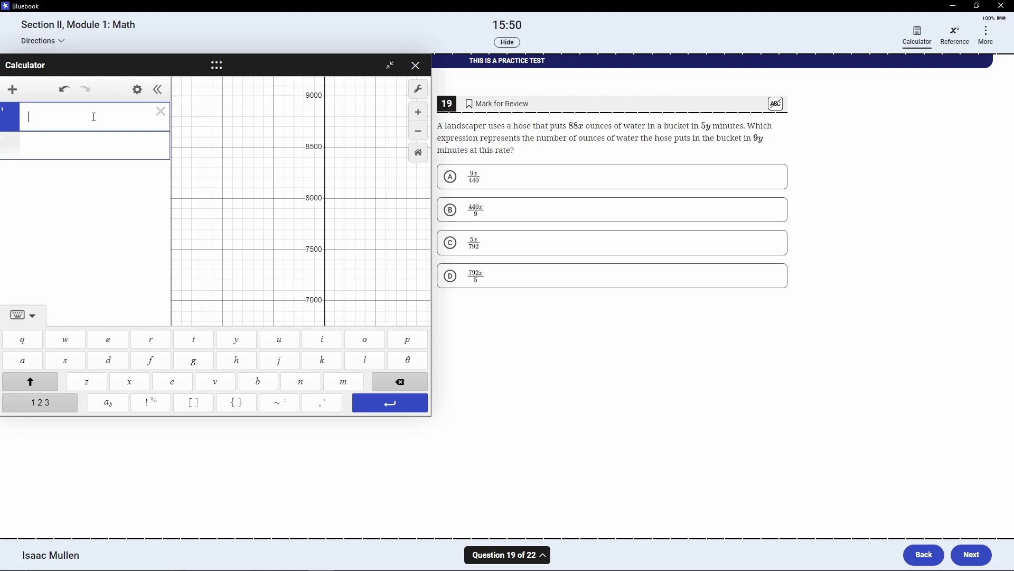
pyautogui.write('88x')
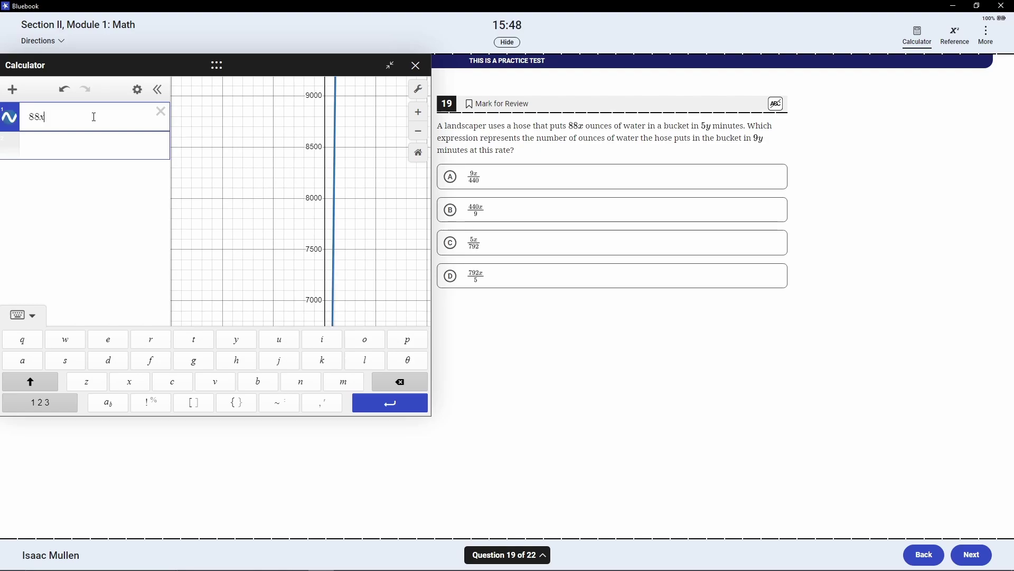
pyautogui.write('/5y')
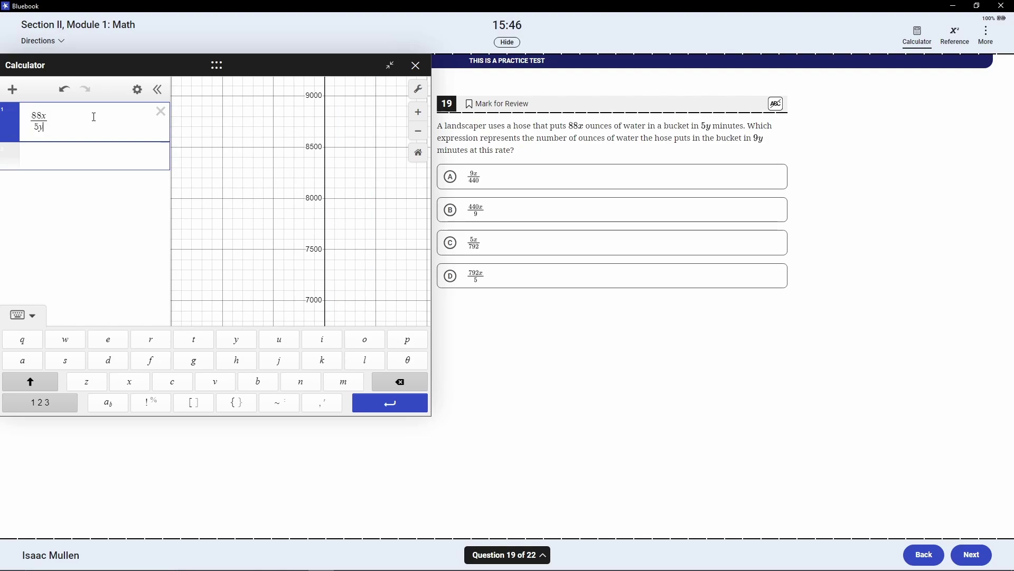
pyautogui.press('Right')
pyautogui.write('=w/9y')
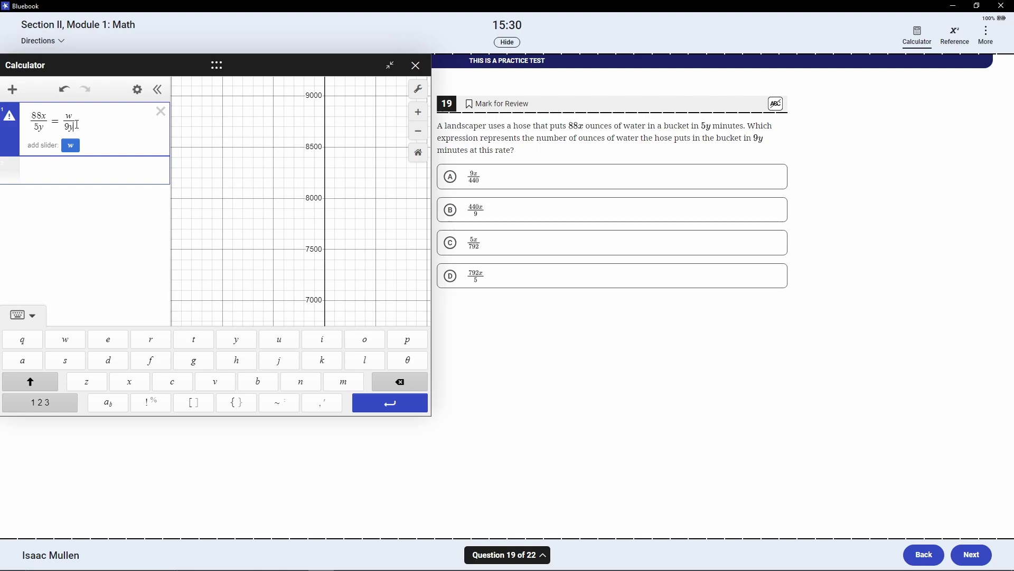
# - Remove the 9y denominator from the proportion's right side and calculate 88 · 9 on a new line
pyautogui.press('BackSpace')
pyautogui.press('BackSpace')
pyautogui.press('BackSpace')
pyautogui.click(71, 169)
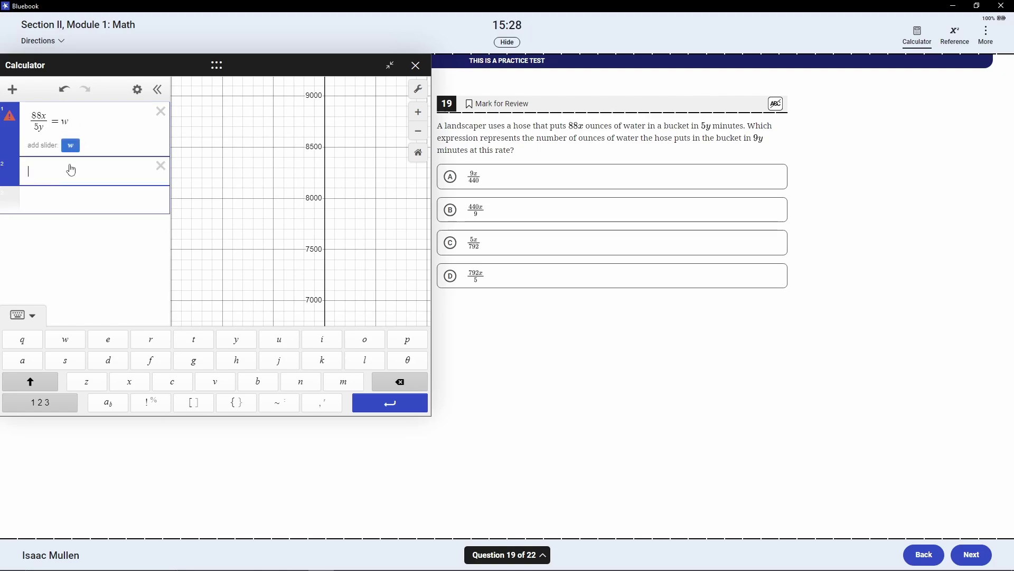
pyautogui.write('88')
pyautogui.write('*9')
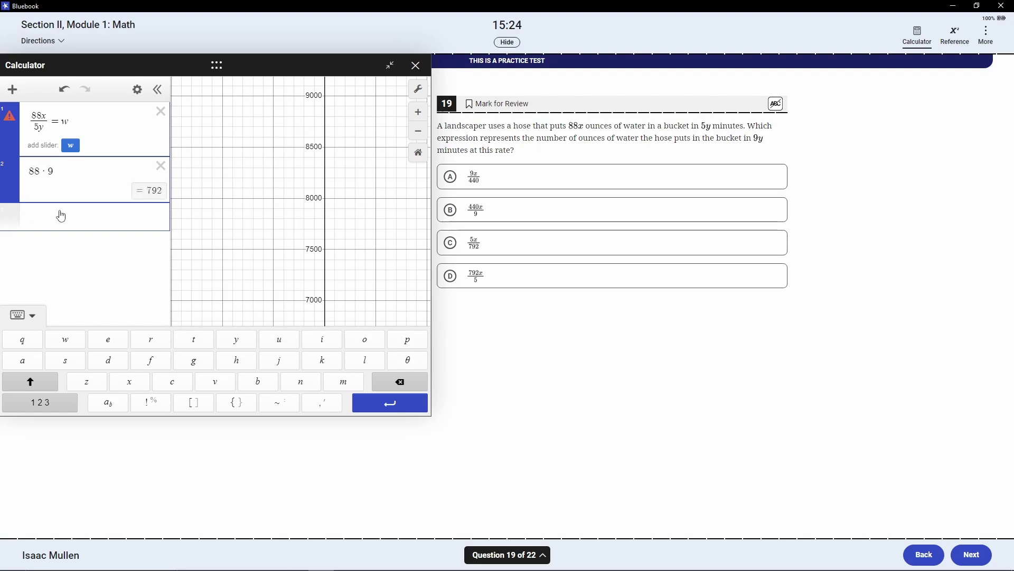
# - Enter 792xy/5y = w on a new line and cancel the y from the numerator and denominator
pyautogui.click(76, 220)
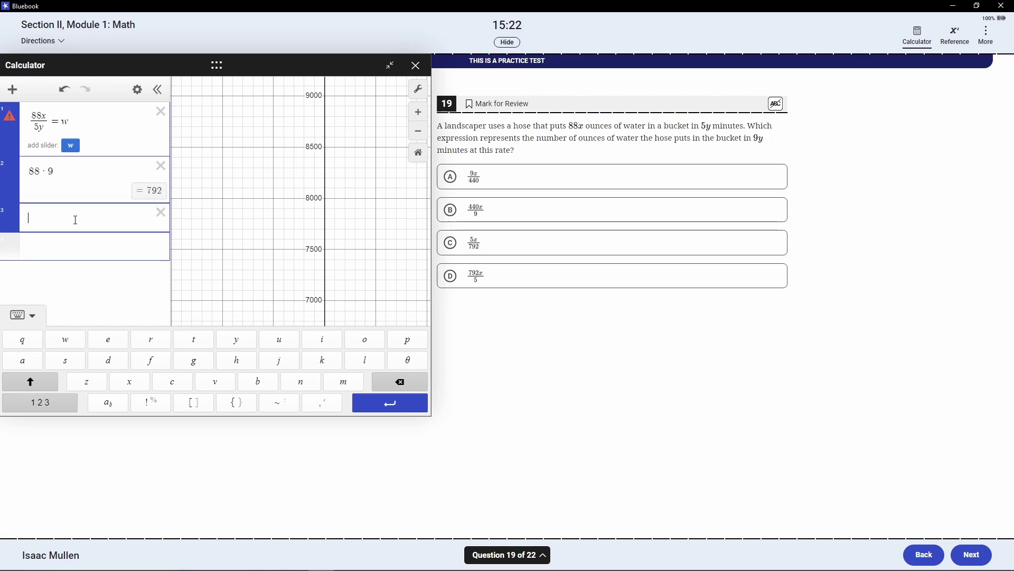
pyautogui.write('792x')
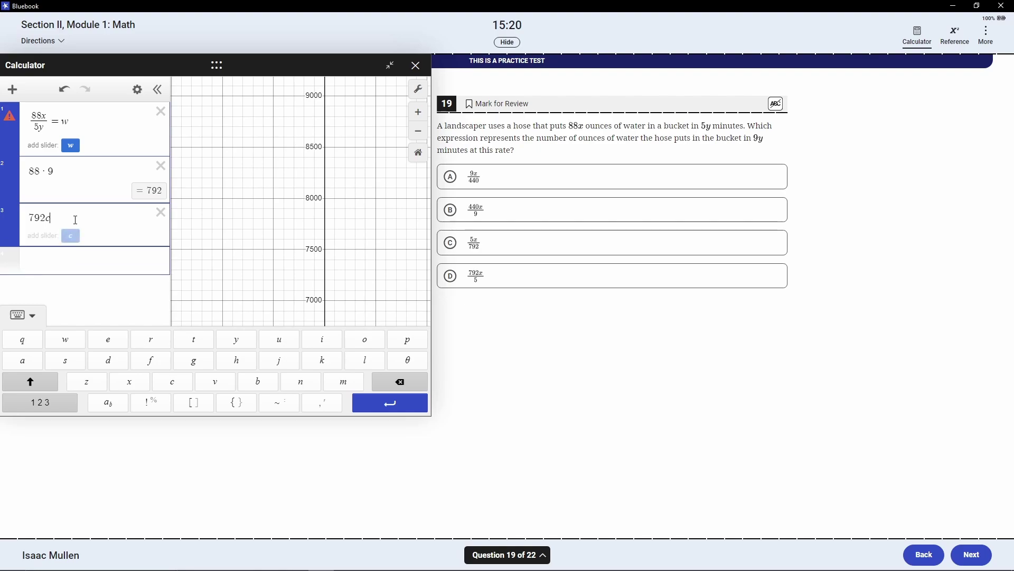
pyautogui.write('y')
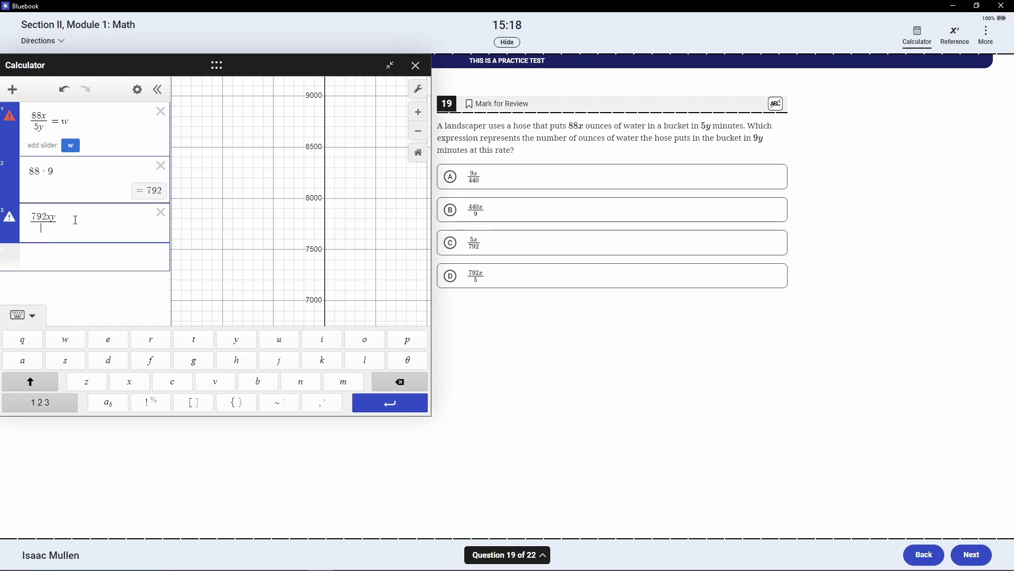
pyautogui.write('/5y = w')
pyautogui.click(51, 219)
pyautogui.press('BackSpace')
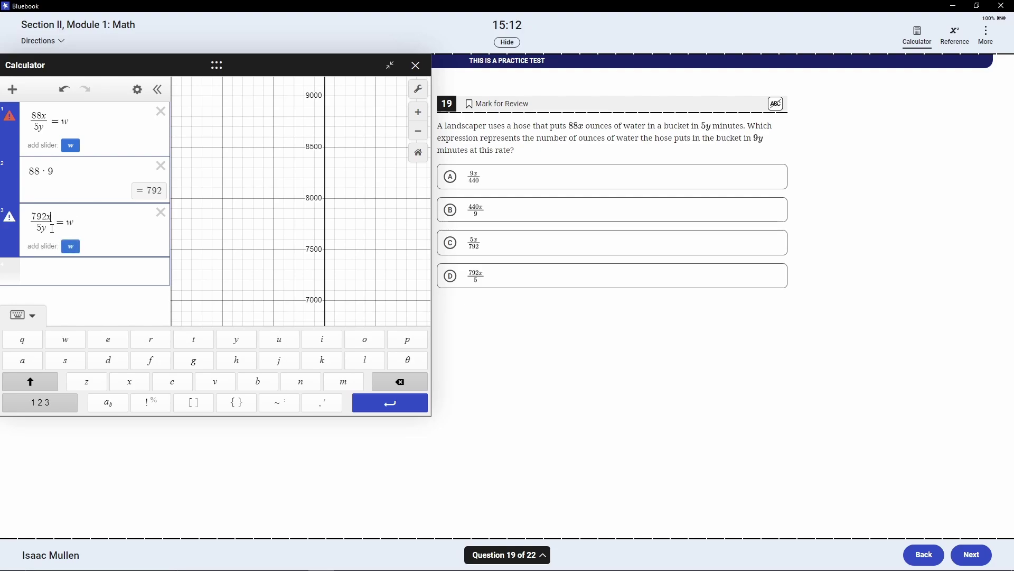
pyautogui.click(51, 228)
pyautogui.press('BackSpace')
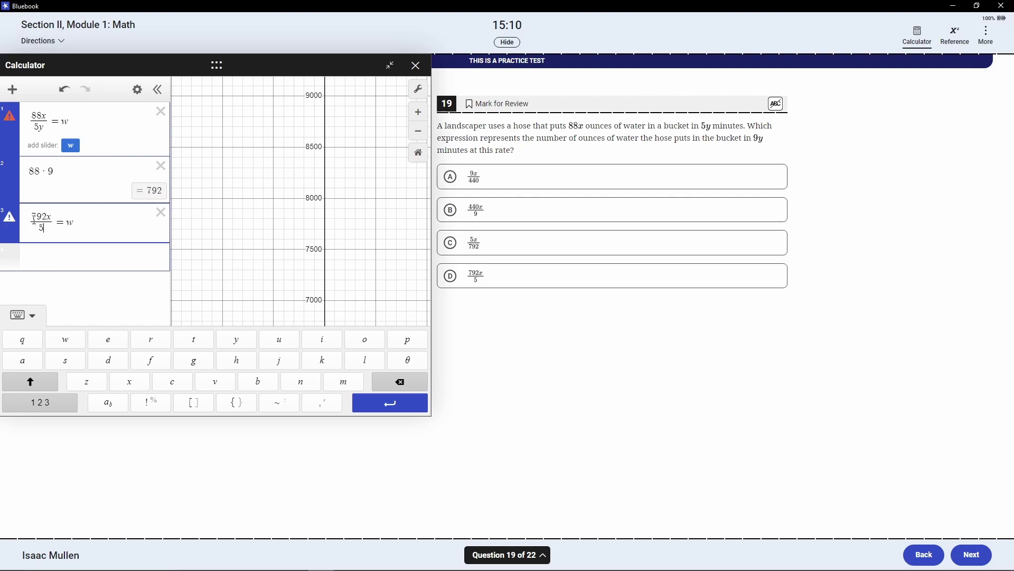
# - Select choice D, 792x/5, for question 19 and advance to question 20
pyautogui.moveTo(33, 217); pyautogui.dragTo(52, 219)
pyautogui.click(508, 286)
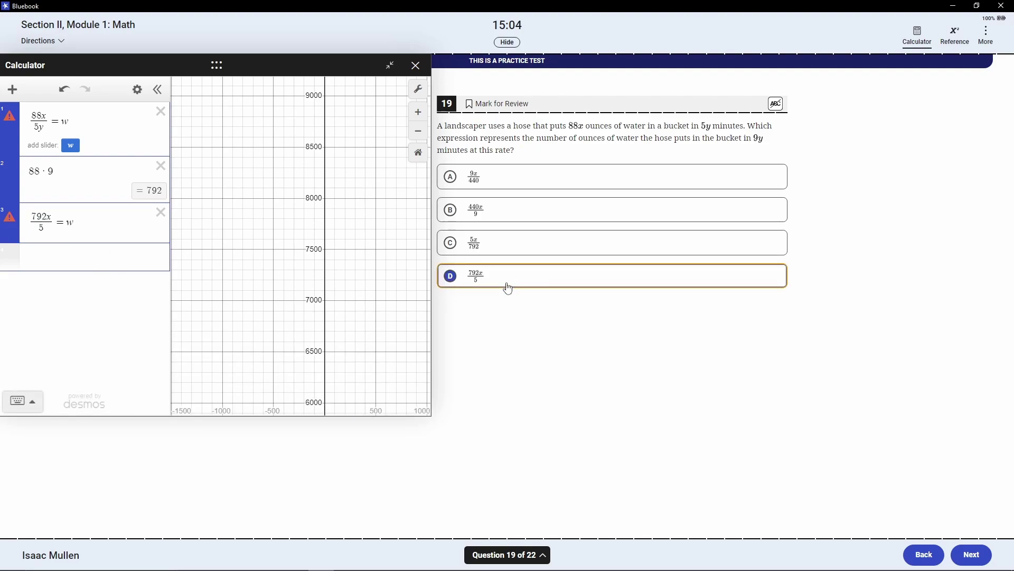
pyautogui.click(972, 554)
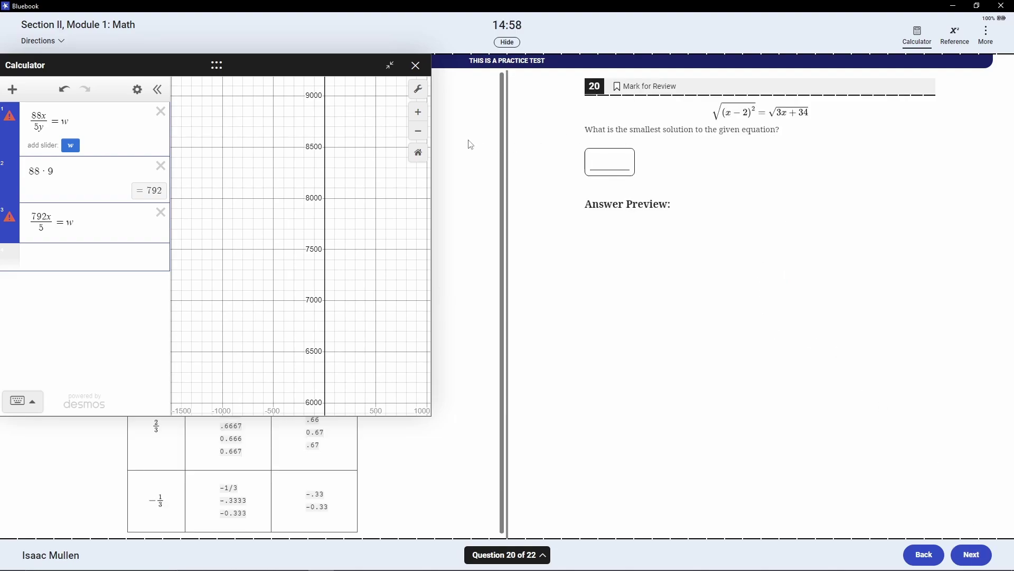
# - Clear all calculator expressions and enter the bracketed left side [√((x−2)²)] of question 20's equation
pyautogui.click(160, 112)
pyautogui.click(160, 112)
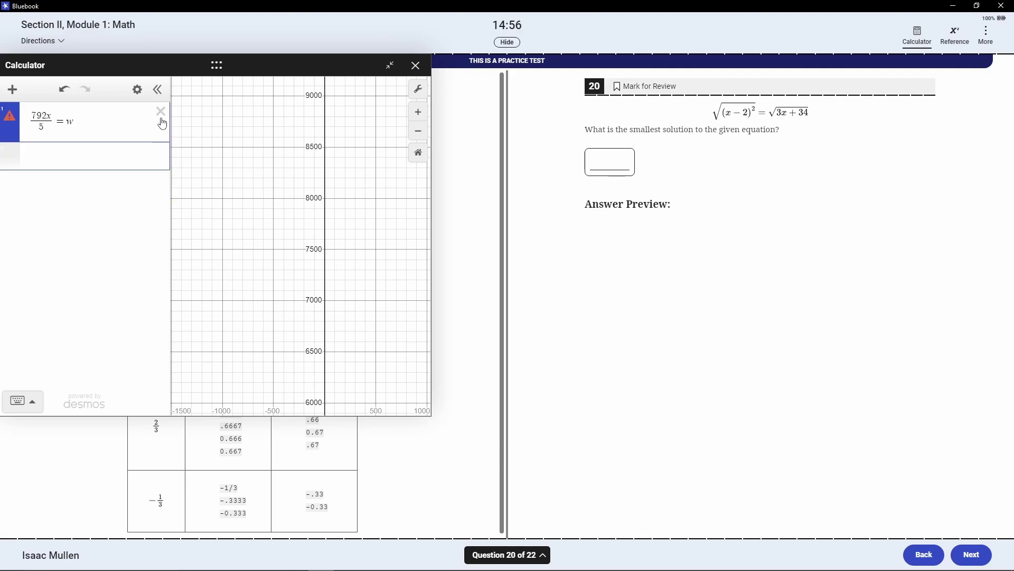
pyautogui.click(160, 112)
pyautogui.click(104, 111)
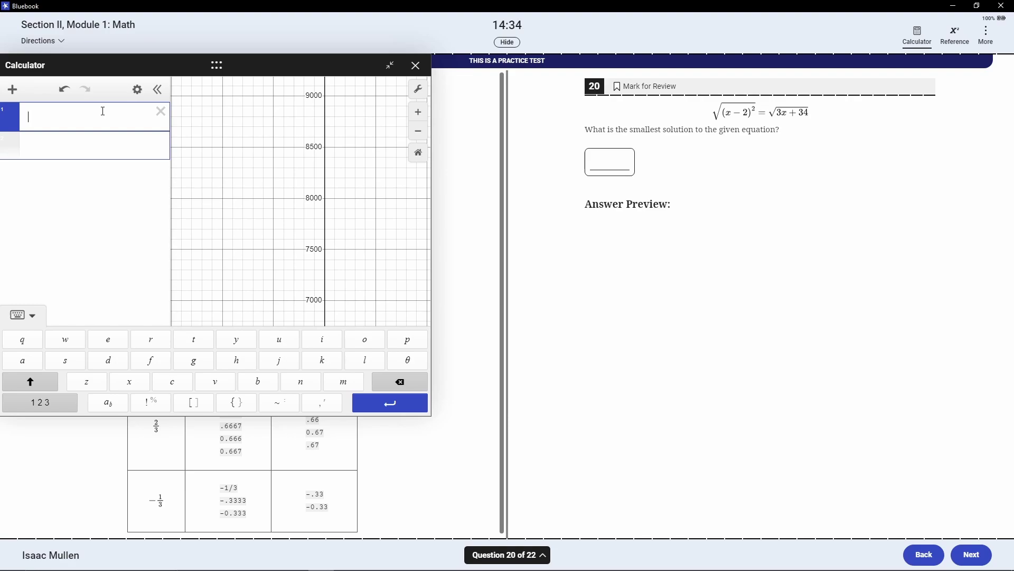
pyautogui.write('[')
pyautogui.write('sqrt')
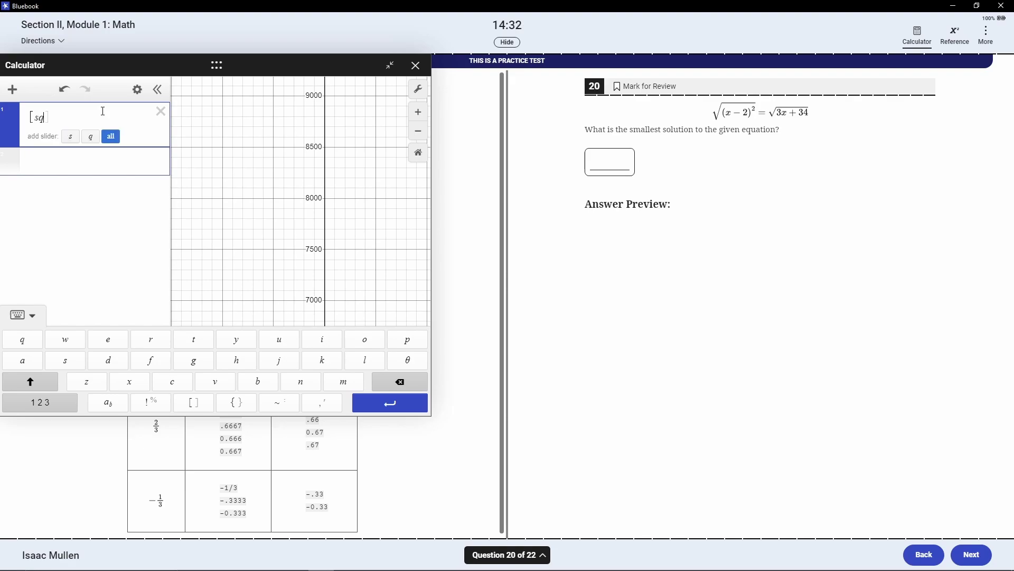
pyautogui.write('(x-2')
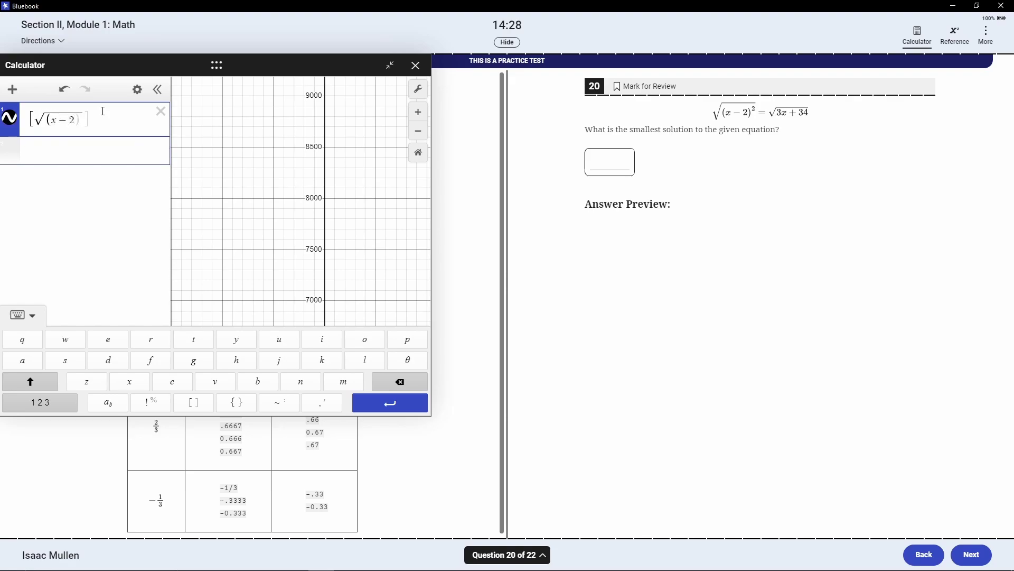
pyautogui.write(')^2')
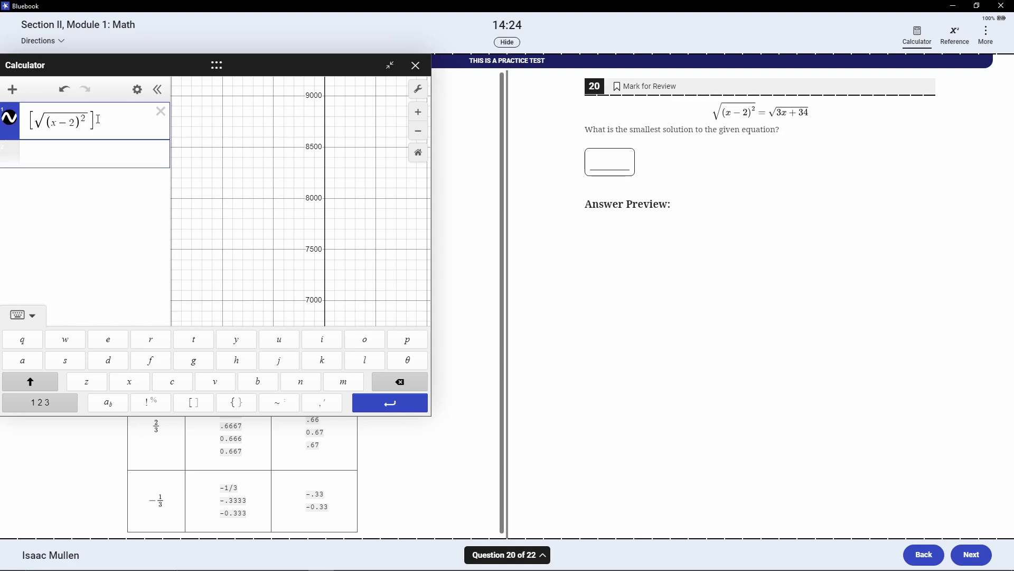
# - Add the regression symbol and the bracketed right side [√(3x₁+34)] to the expression
pyautogui.click(290, 404)
pyautogui.write('[')
pyautogui.write('sqrt')
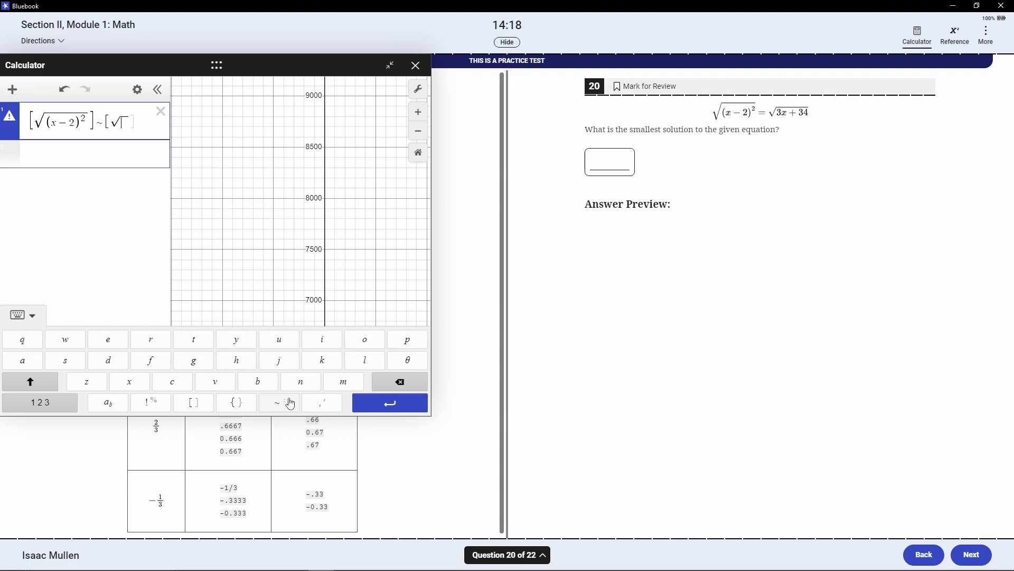
pyautogui.write('3x+34')
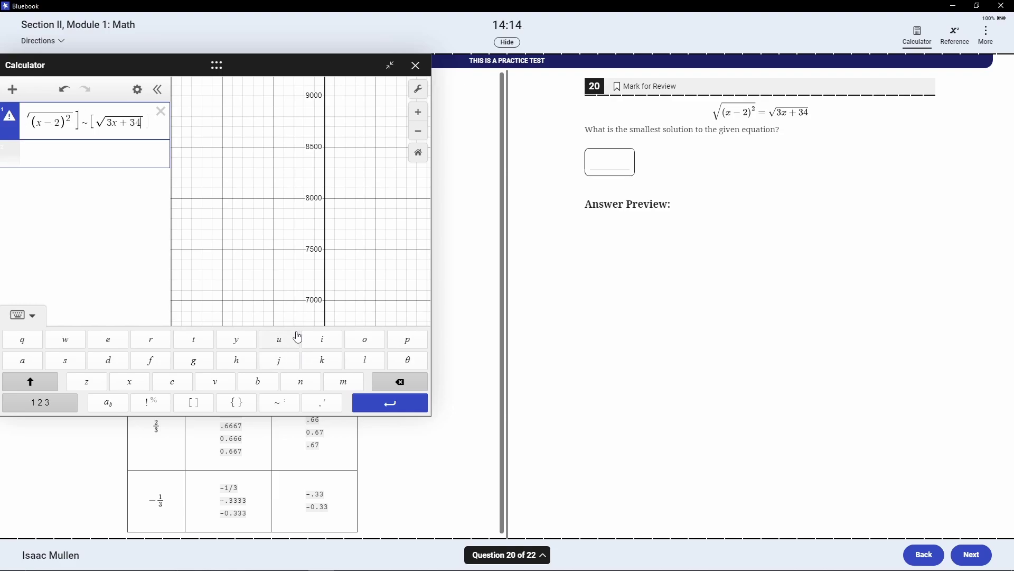
pyautogui.write('1')
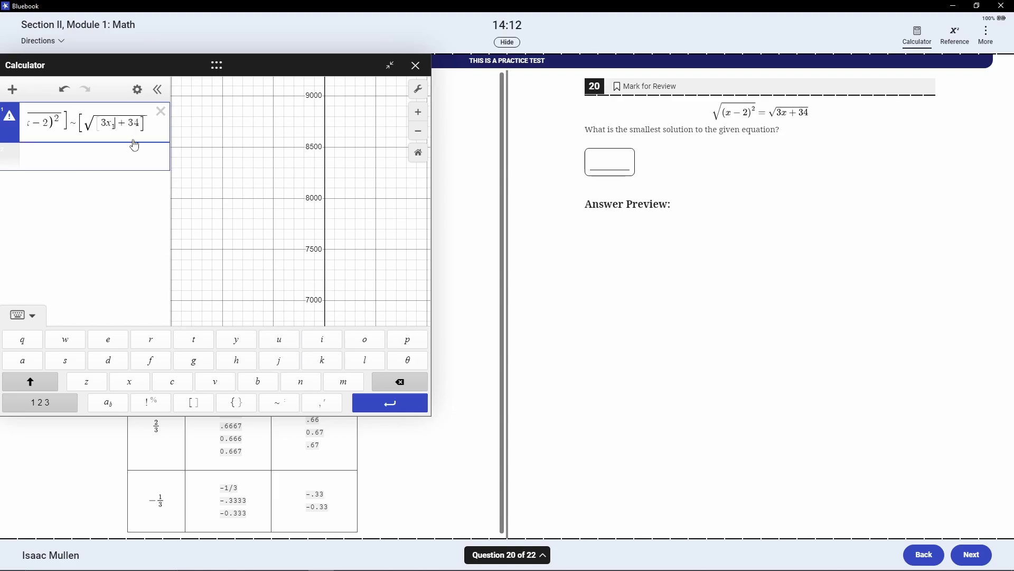
pyautogui.click(143, 130)
pyautogui.press('BackSpace')
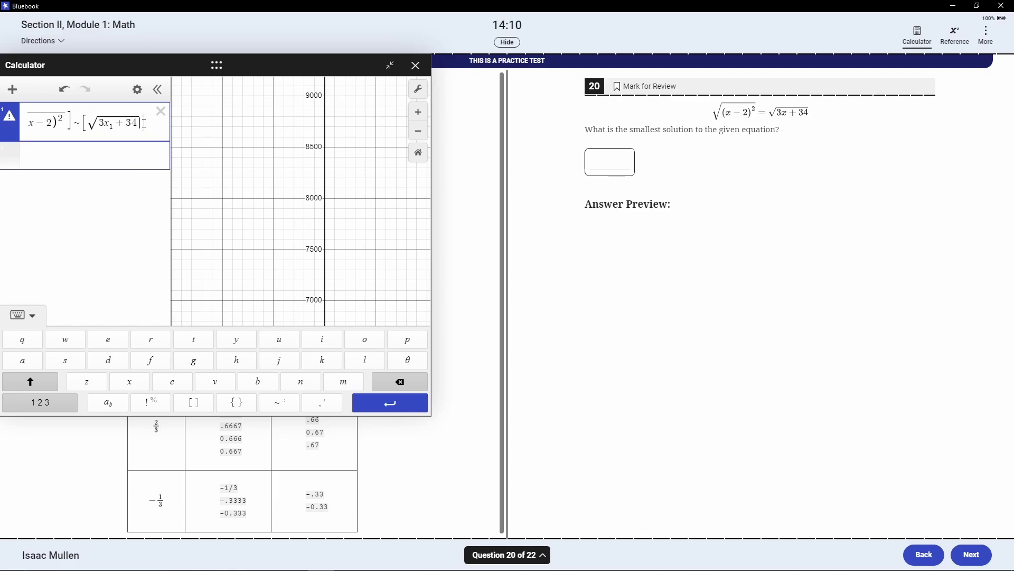
pyautogui.write(']')
# - Change x to x₁ on the regression's left side so that the equation is solved
pyautogui.moveTo(73, 123); pyautogui.dragTo(59, 123)
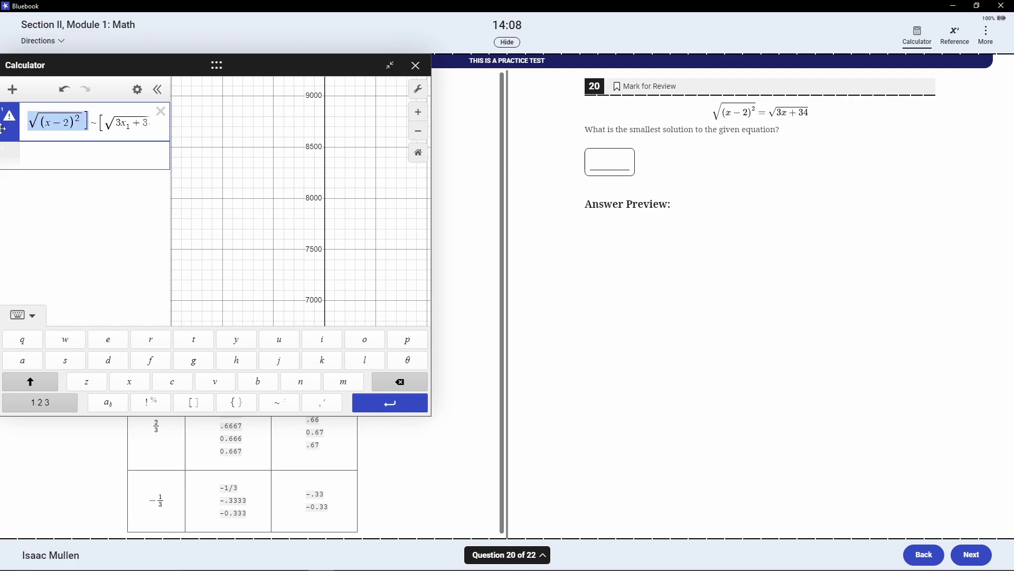
pyautogui.click(58, 123)
pyautogui.write('1')
pyautogui.click(95, 233)
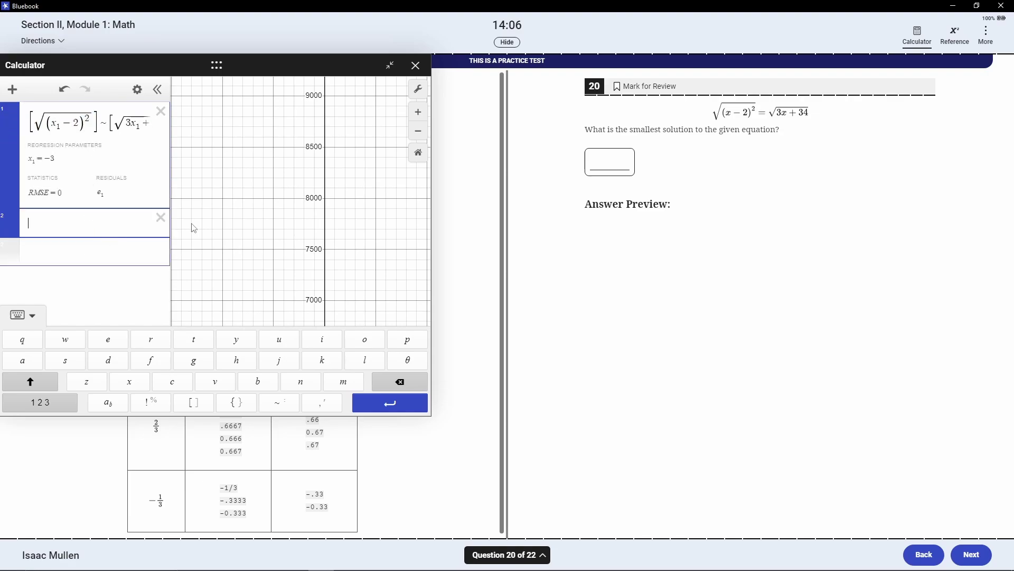
# - Enter −3 as the answer to question 20 and advance to question 21
pyautogui.click(605, 159)
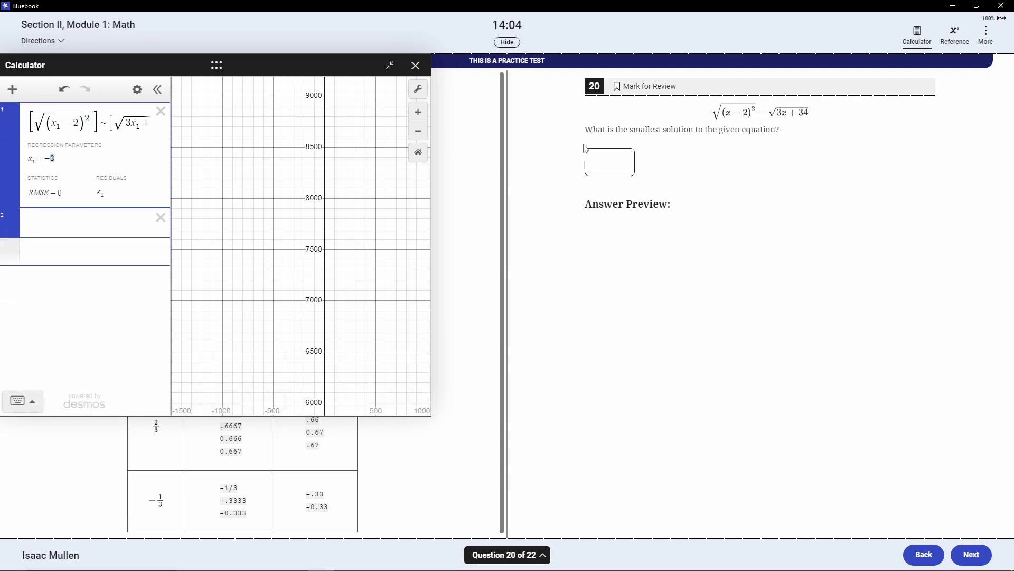
pyautogui.write('-3')
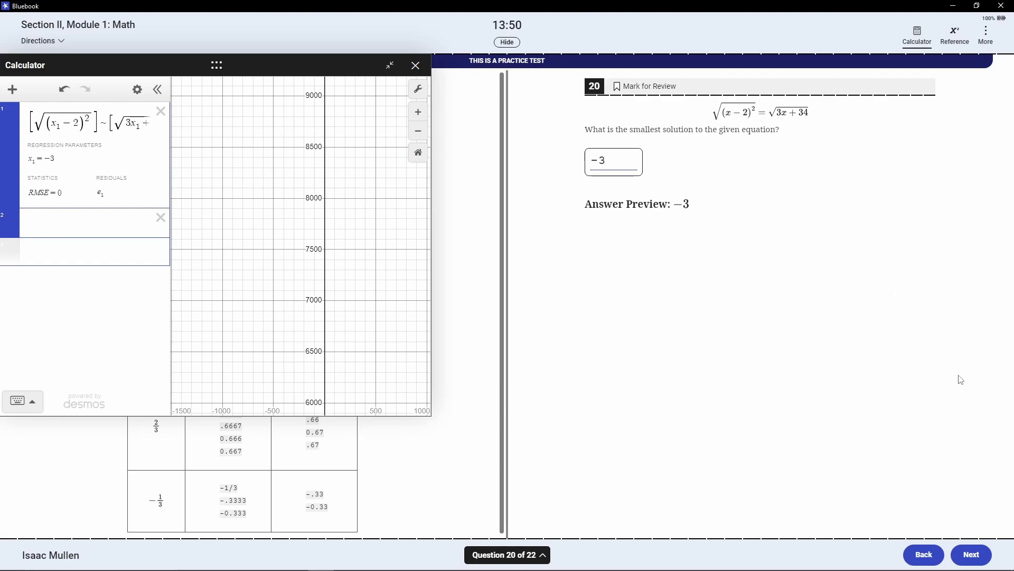
pyautogui.click(972, 555)
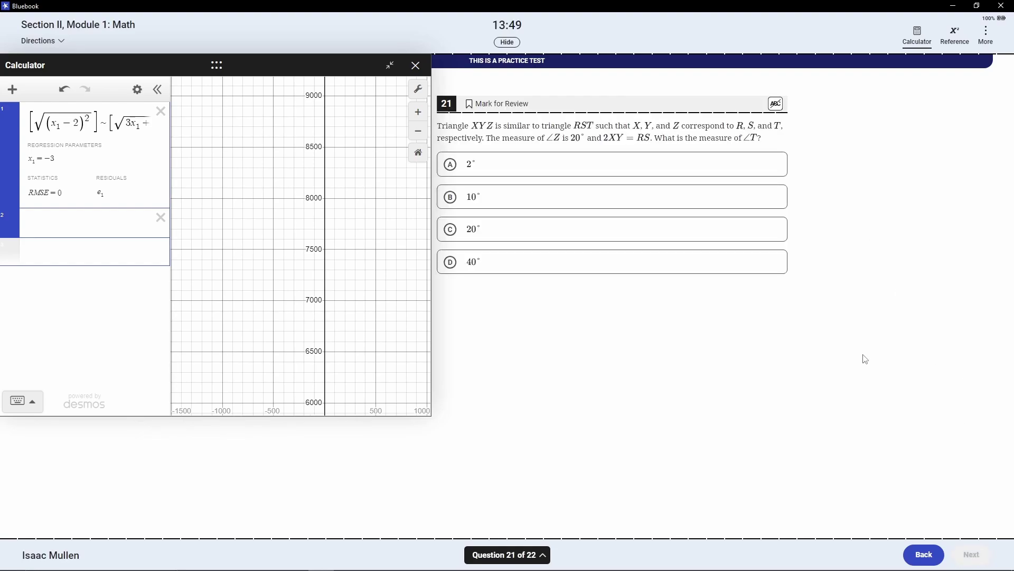
# - Select choice C, 20°, for question 21 and advance to question 22
pyautogui.click(161, 218)
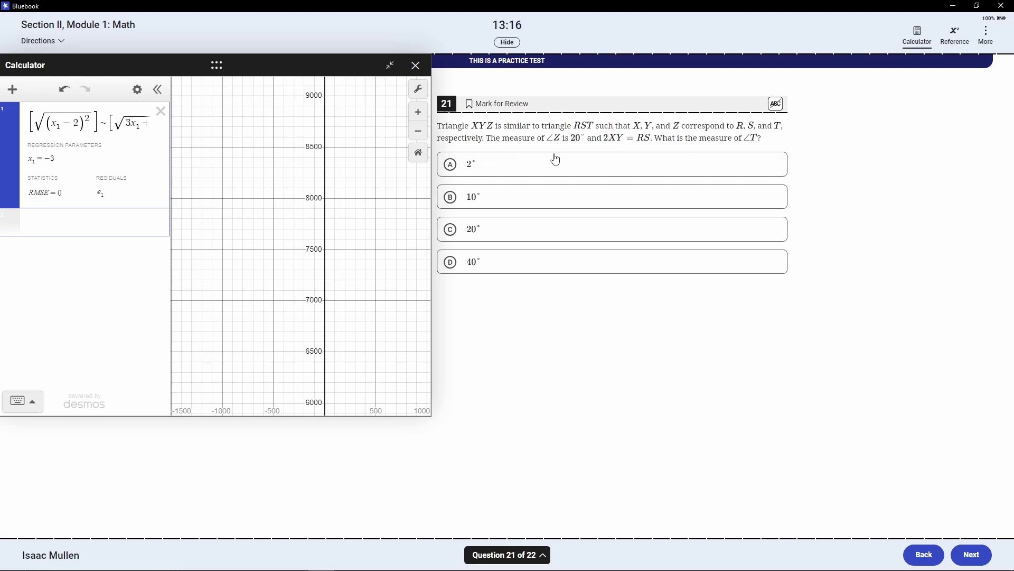
pyautogui.click(505, 234)
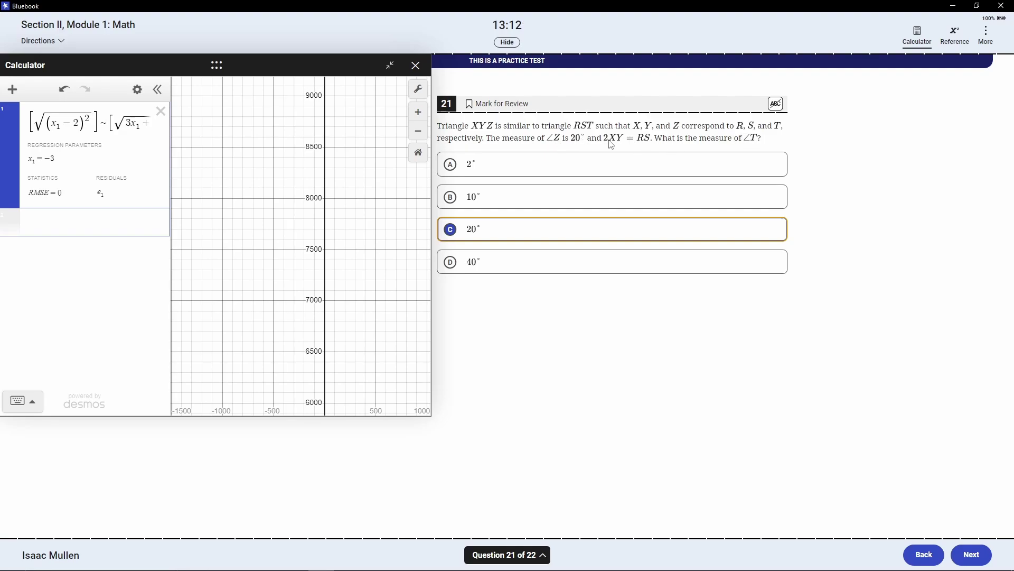
pyautogui.moveTo(654, 137); pyautogui.dragTo(603, 138)
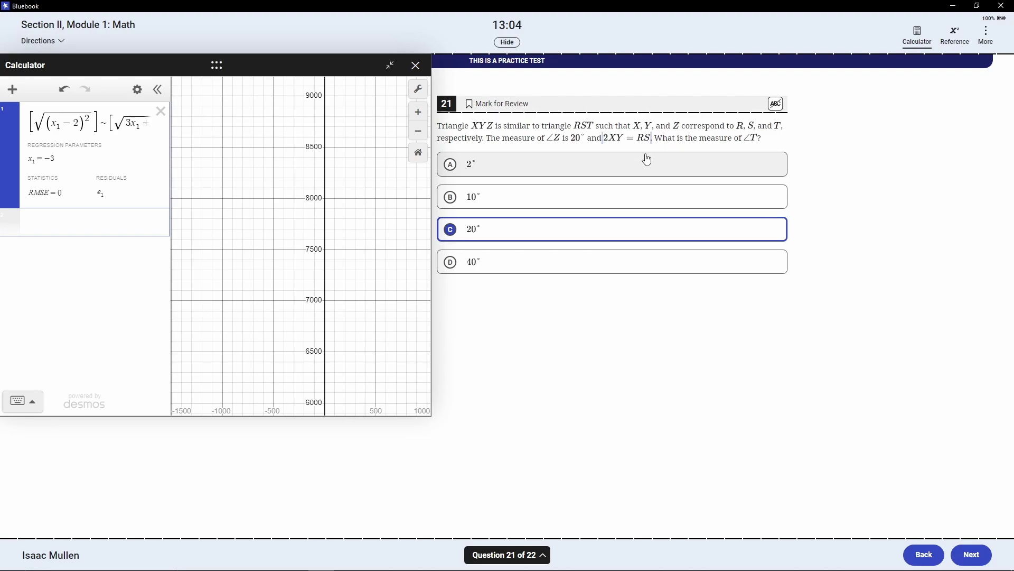
pyautogui.click(972, 555)
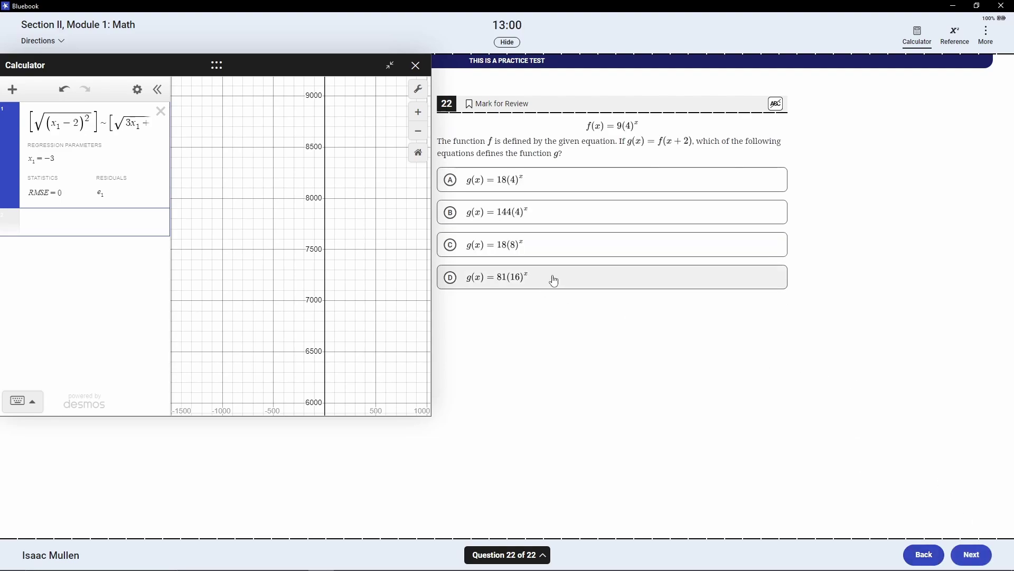
# - Clear the regression from the calculator and define the function f(x) = 9(4)^x
pyautogui.click(162, 114)
pyautogui.click(88, 115)
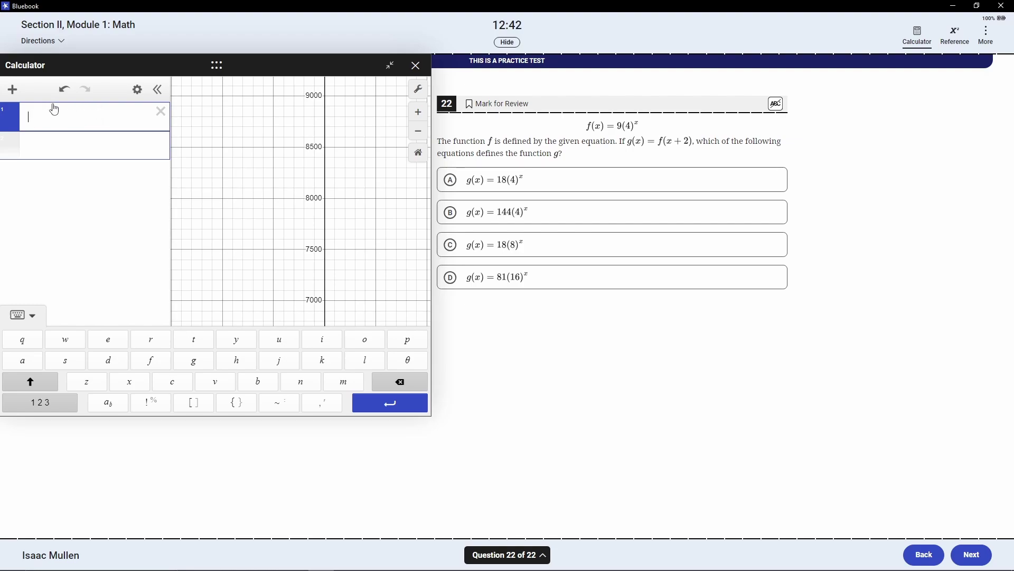
pyautogui.write('f(x)=9')
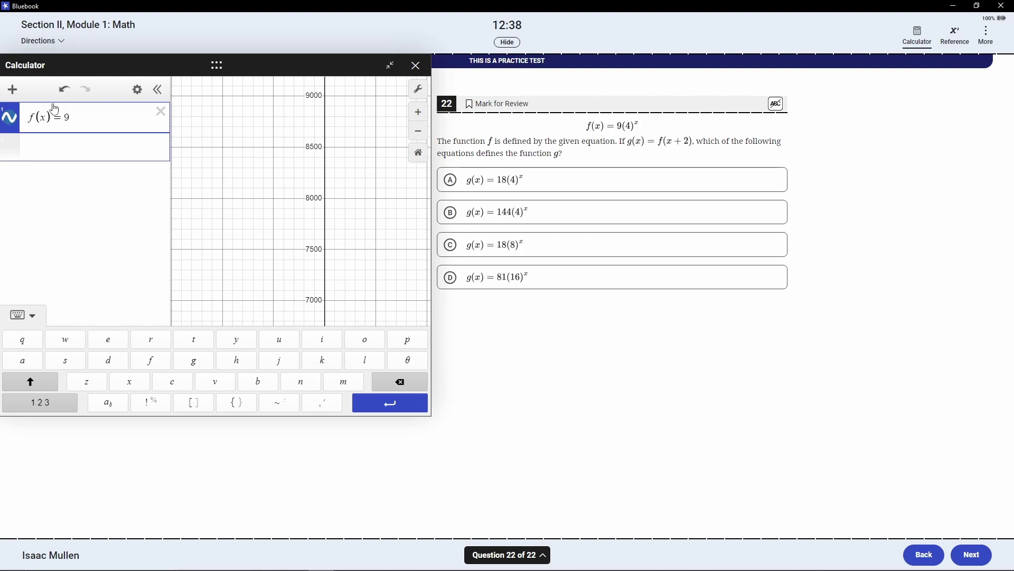
pyautogui.write('(4)')
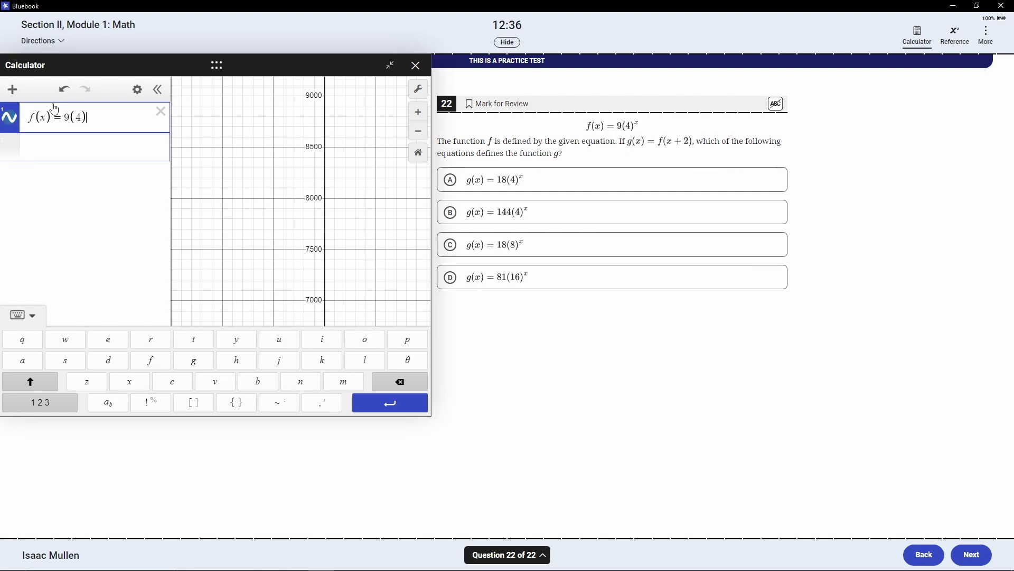
pyautogui.write('^x')
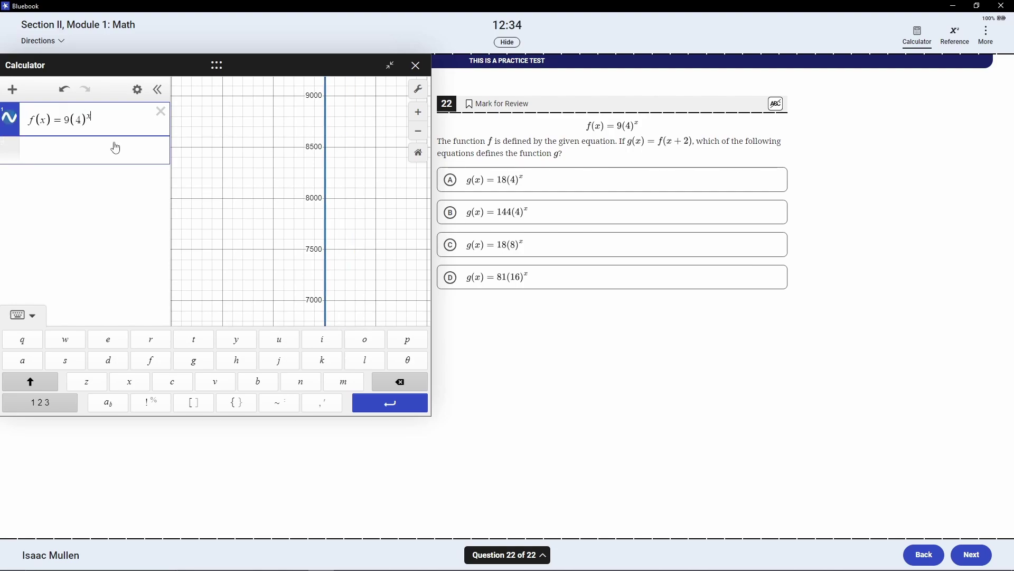
# - Define g(x) = f(x + 2) below the f(x) expression and hide the graph of f(x)
pyautogui.click(110, 160)
pyautogui.moveTo(332, 272); pyautogui.dragTo(323, 87)
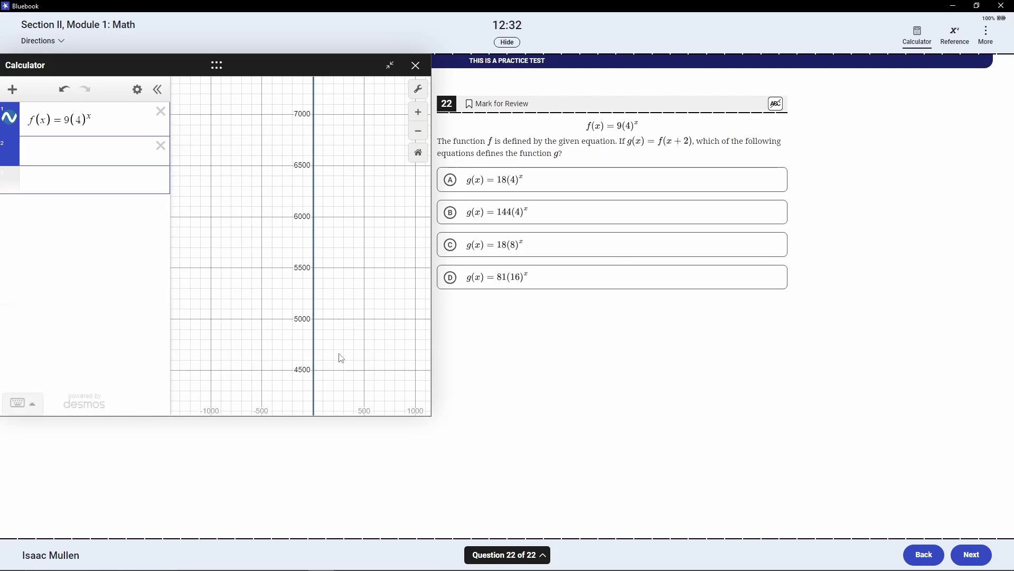
pyautogui.moveTo(339, 354); pyautogui.dragTo(351, 94)
pyautogui.moveTo(342, 358); pyautogui.dragTo(346, 98)
pyautogui.moveTo(359, 354); pyautogui.dragTo(343, 196)
pyautogui.scroll(10, 310, 248)
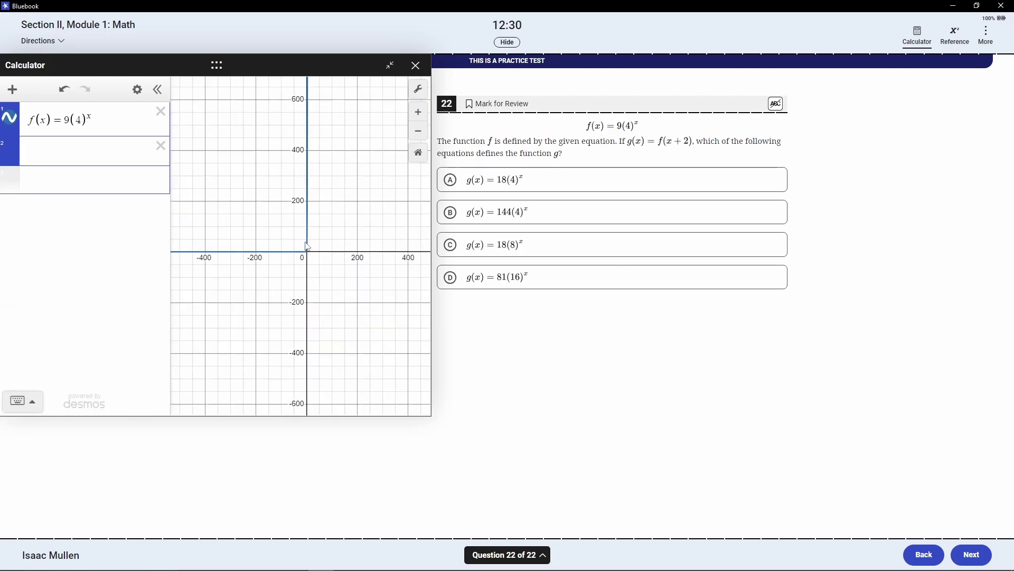
pyautogui.scroll(10, 310, 248)
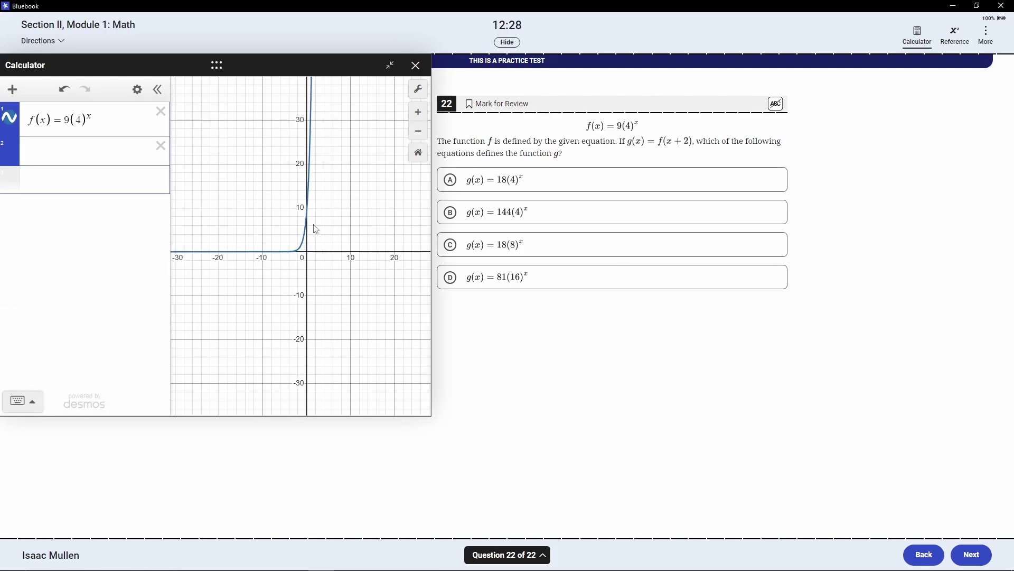
pyautogui.scroll(1, 335, 244)
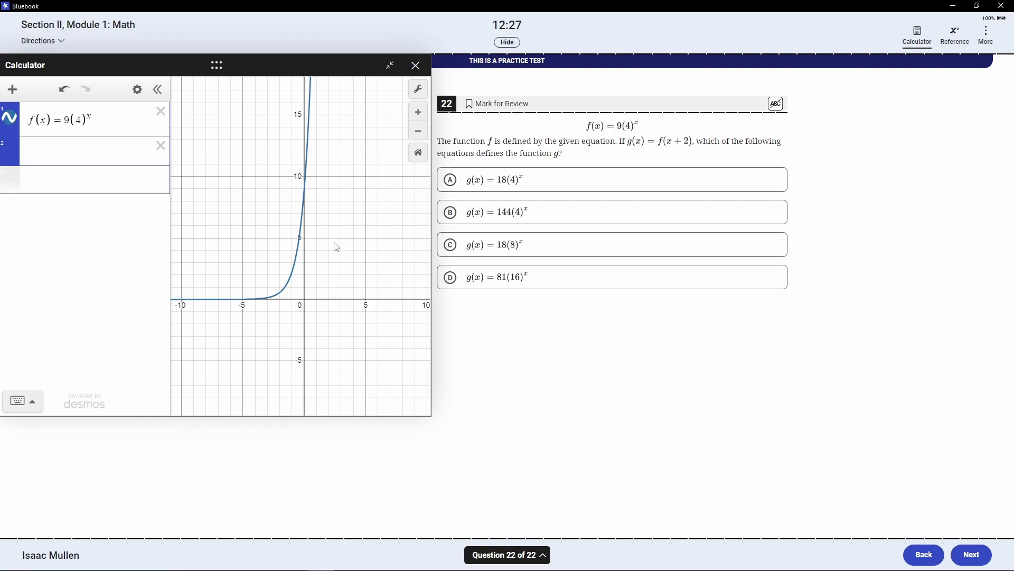
pyautogui.click(117, 151)
pyautogui.write('g(x)')
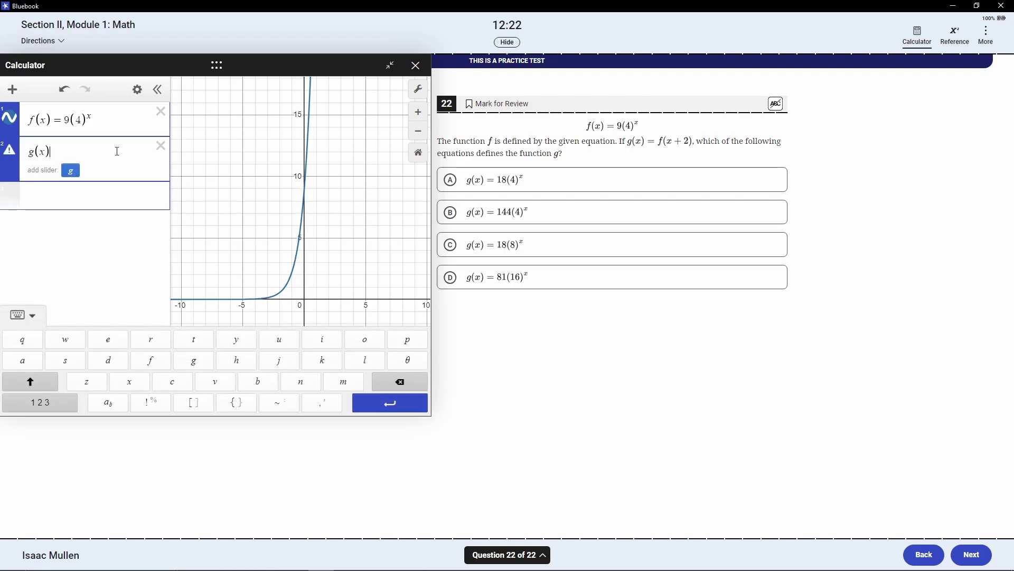
pyautogui.write('=f(')
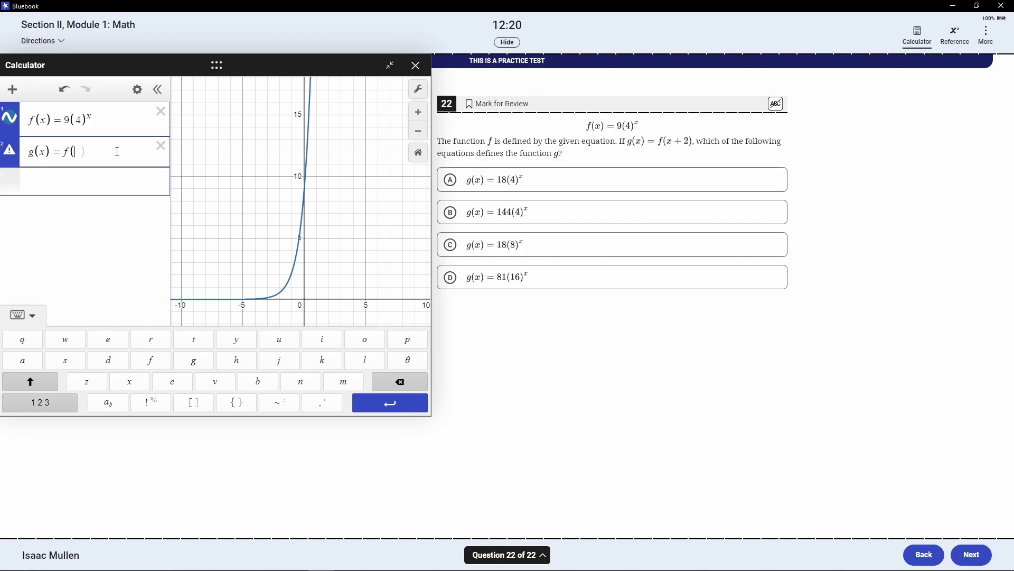
pyautogui.write('x+2')
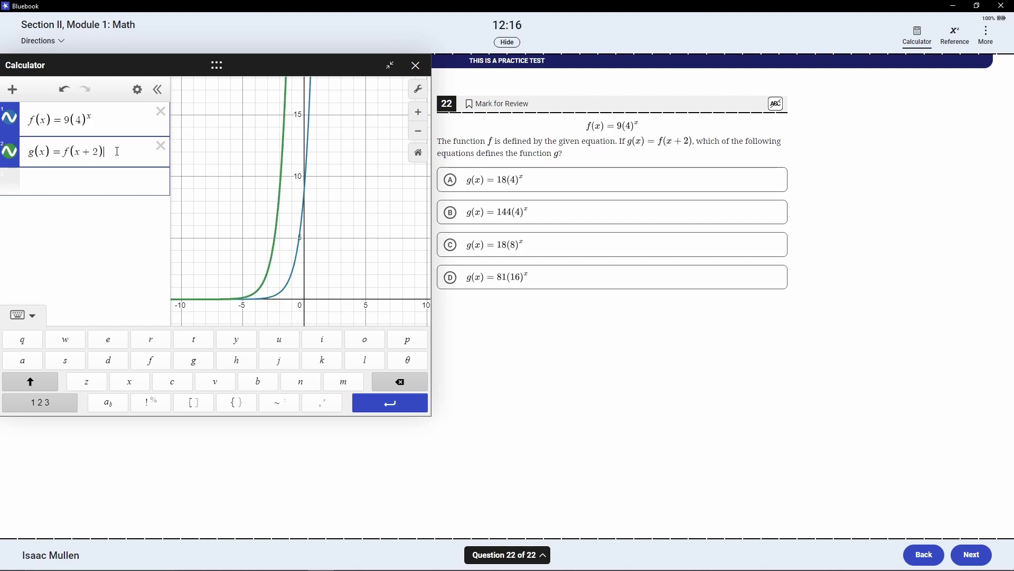
pyautogui.click(10, 121)
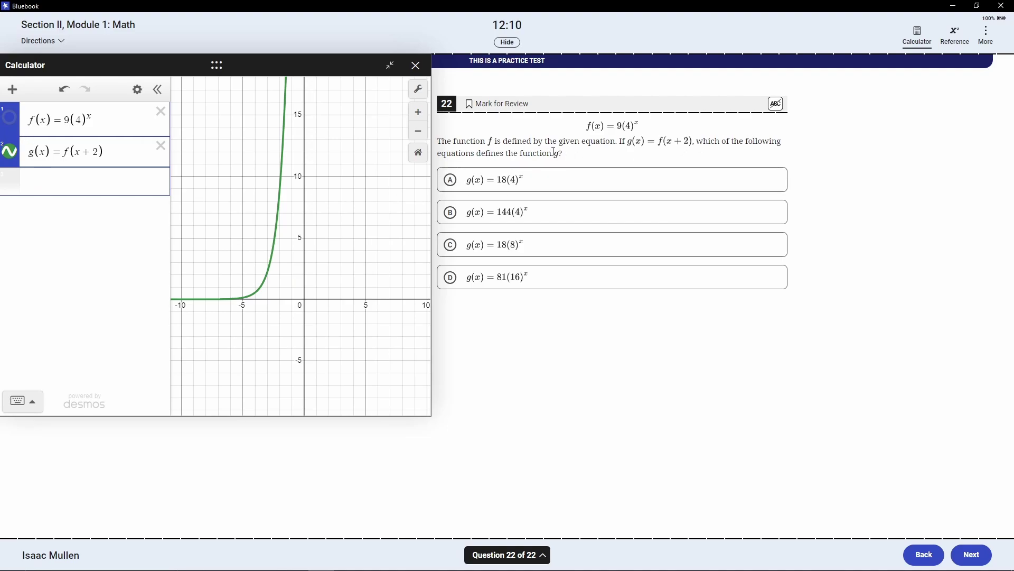
# - Graph choice A as g(x) = 18(4)^x in a third expression to compare it with f(x + 2)
pyautogui.click(64, 192)
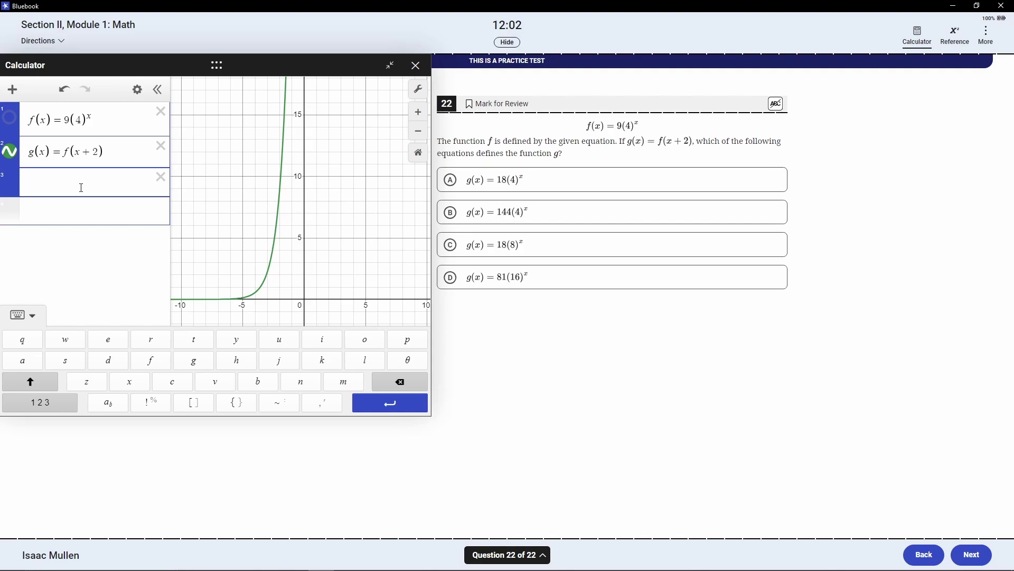
pyautogui.write('g(x')
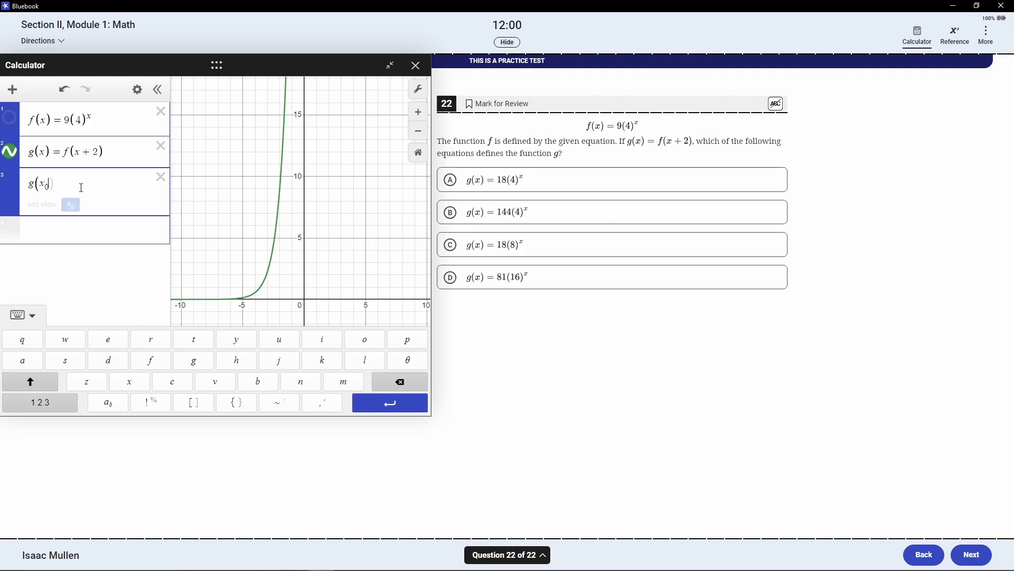
pyautogui.write(')')
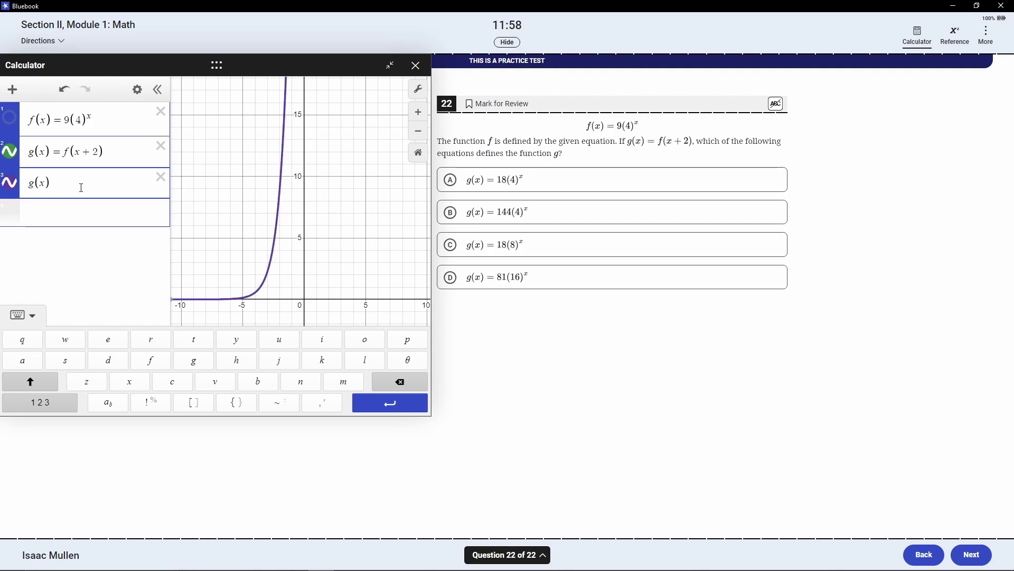
pyautogui.write('=18')
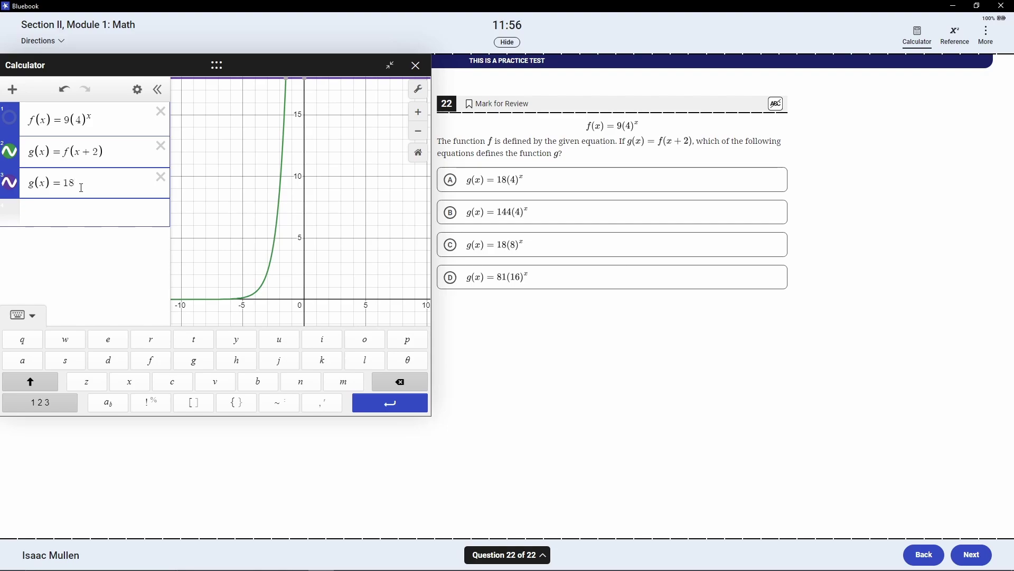
pyautogui.write('(4)')
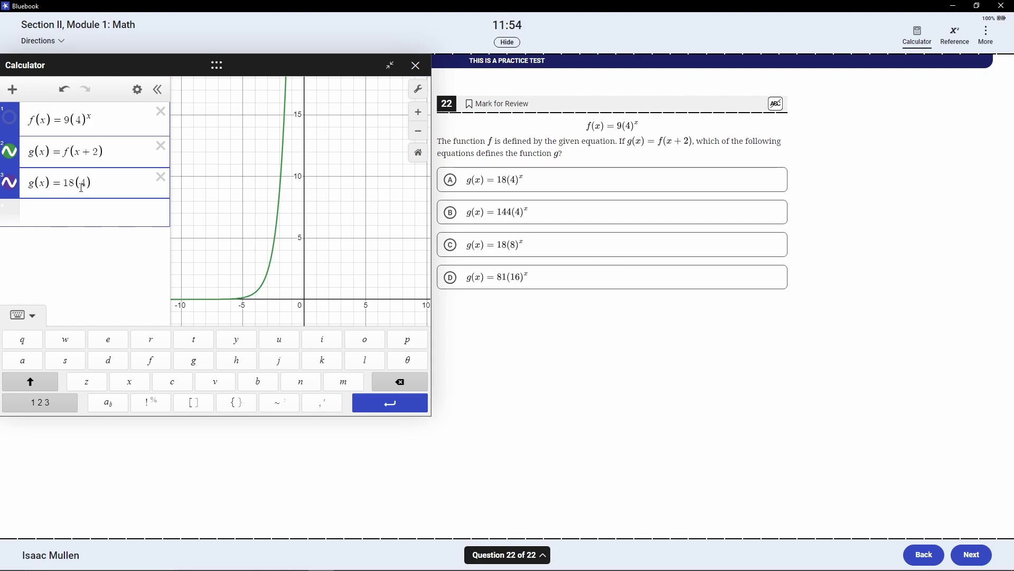
pyautogui.write('^x')
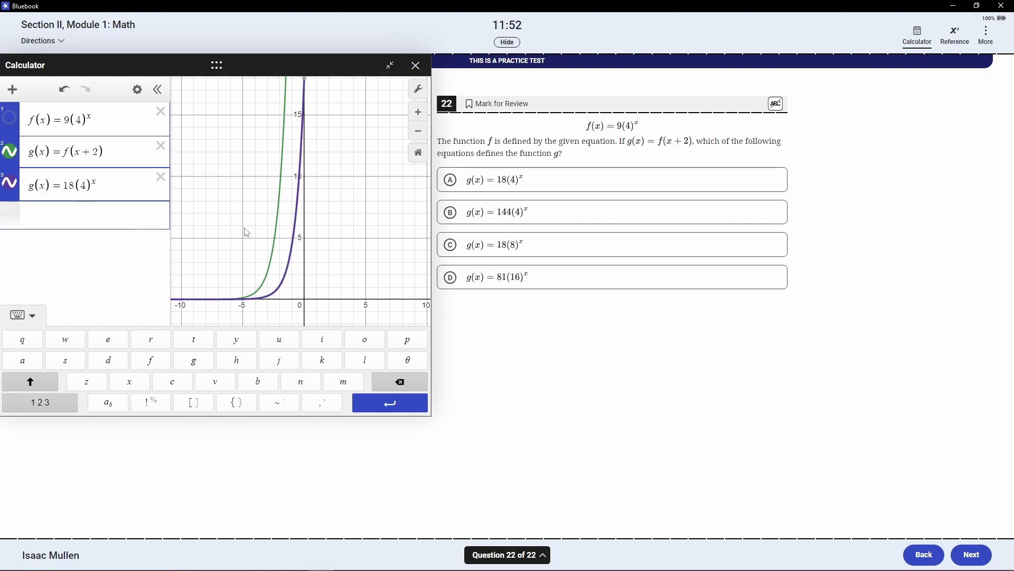
# - Change the third expression to g(x) = 144(4)^x, compare the curves, and select choice B for question 22
pyautogui.click(72, 181)
pyautogui.press('BackSpace')
pyautogui.write('44')
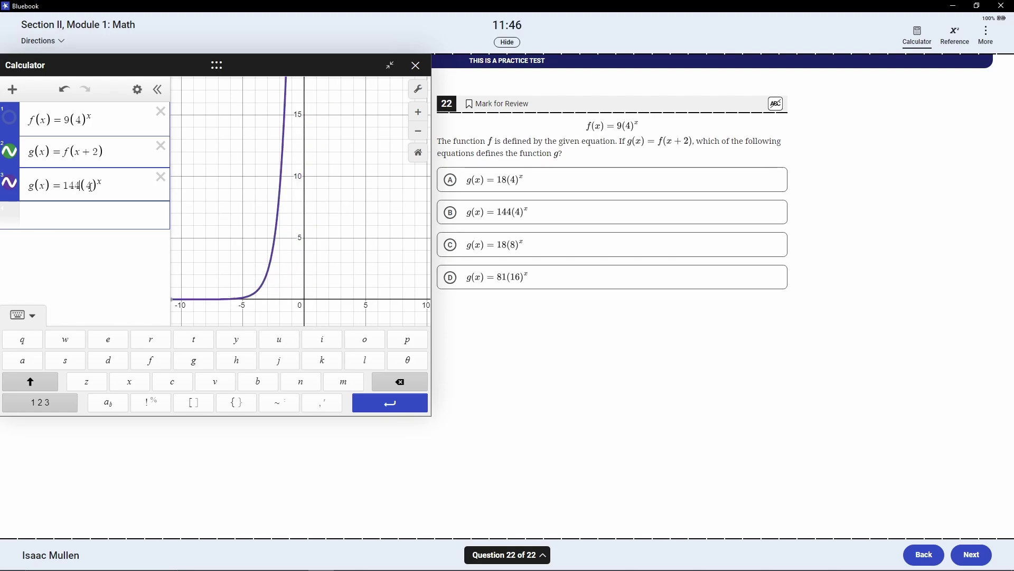
pyautogui.moveTo(268, 272)
pyautogui.mouseDown()
pyautogui.moveTo(289, 214)
pyautogui.moveTo(273, 250)
pyautogui.mouseUp()
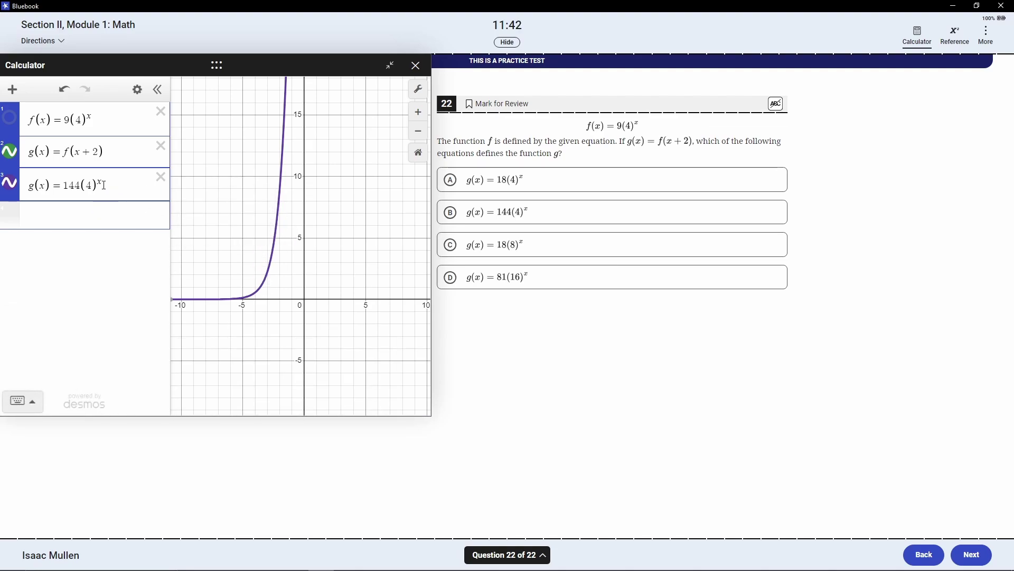
pyautogui.click(88, 186)
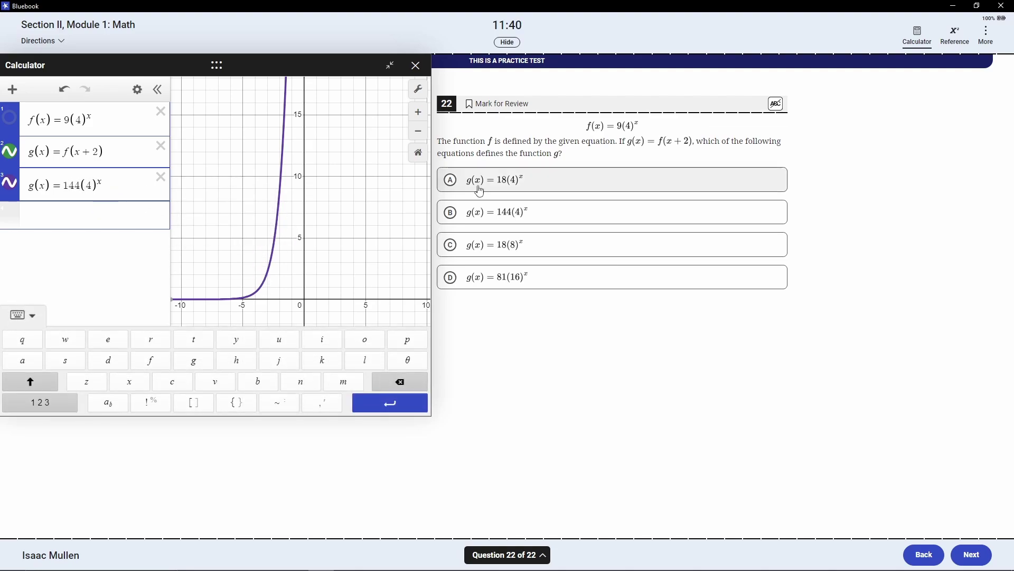
pyautogui.click(494, 211)
# - Change the third expression to choice C, g(x) = 18(8)^x, and compare its curve with f(x + 2)
pyautogui.click(79, 187)
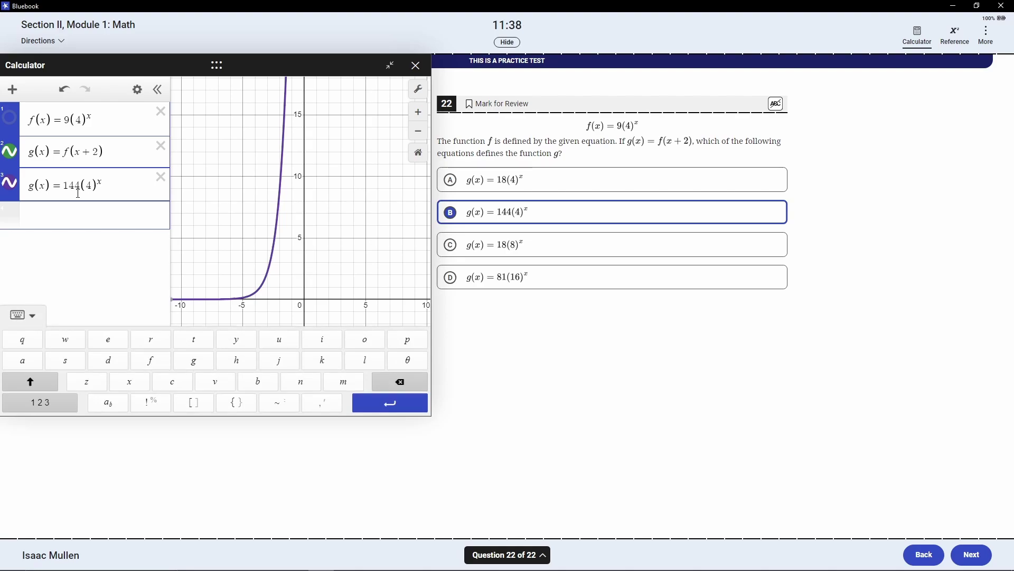
pyautogui.press('BackSpace')
pyautogui.press('BackSpace')
pyautogui.write('8')
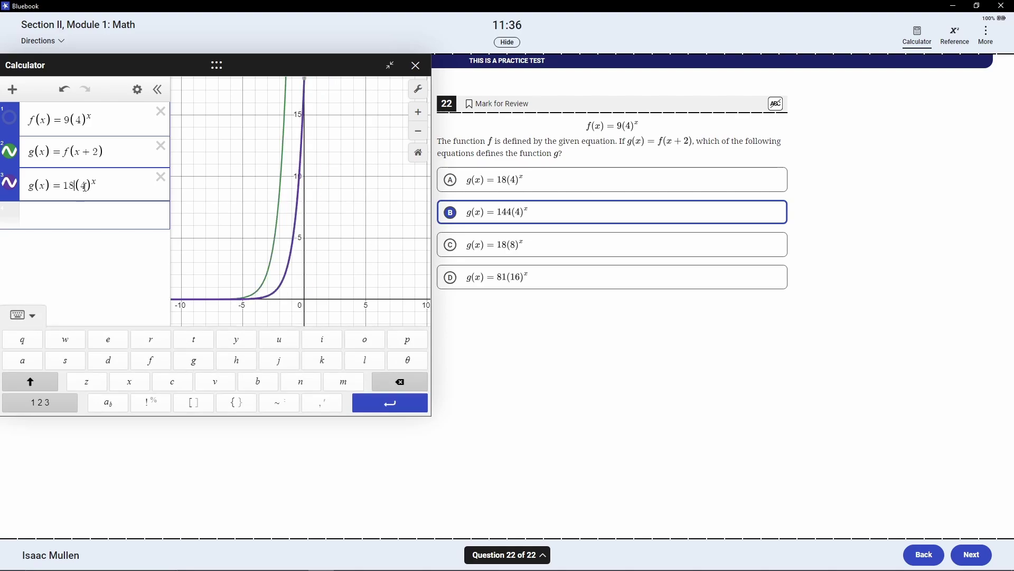
pyautogui.press('BackSpace')
pyautogui.write('8')
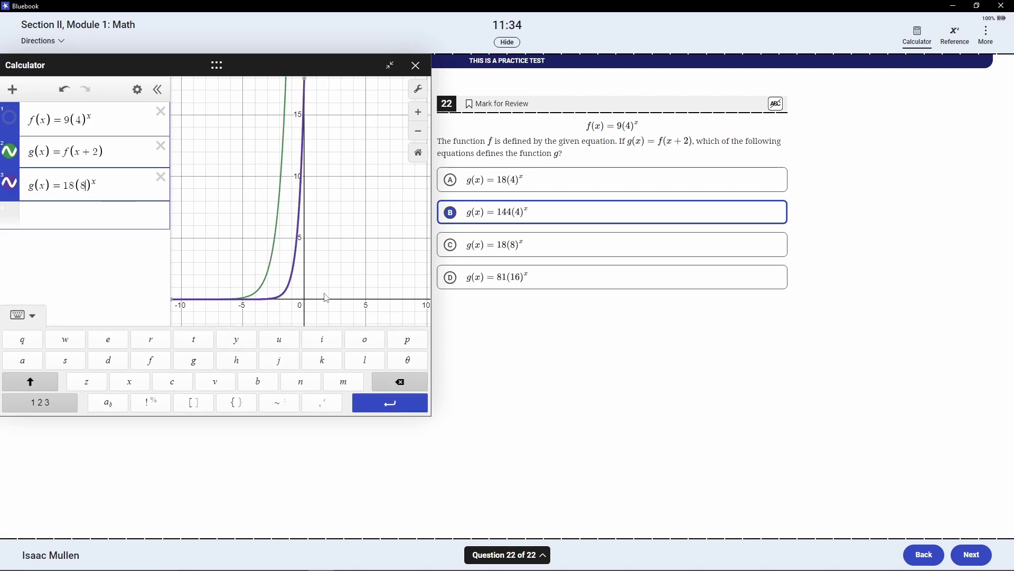
pyautogui.click(268, 286)
pyautogui.moveTo(270, 288)
pyautogui.mouseDown()
pyautogui.moveTo(277, 222)
pyautogui.moveTo(262, 285)
pyautogui.moveTo(267, 268)
pyautogui.moveTo(304, 239)
pyautogui.moveTo(303, 221)
pyautogui.moveTo(310, 247)
pyautogui.moveTo(285, 294)
pyautogui.moveTo(293, 230)
pyautogui.mouseUp()
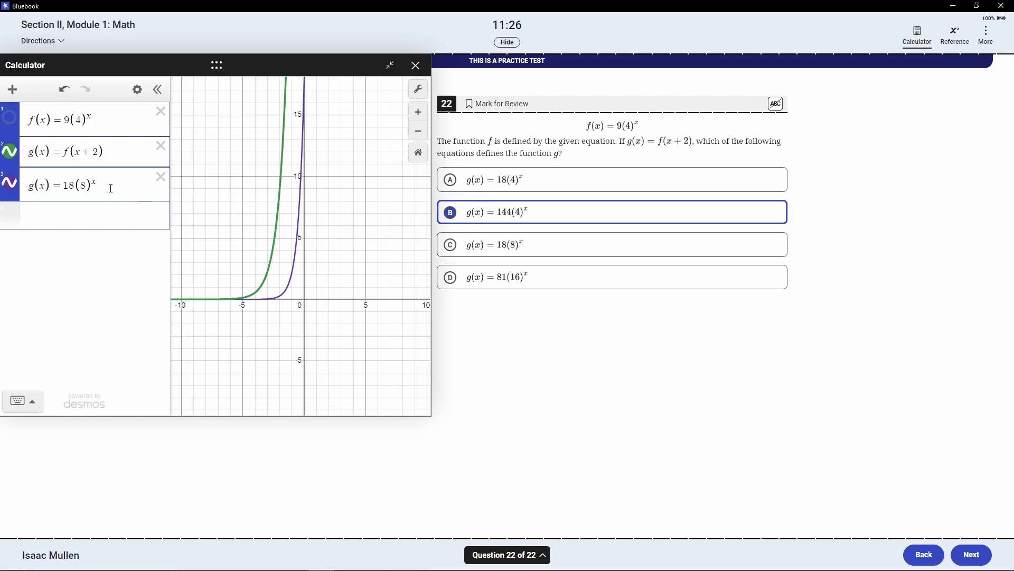
# - Change the third expression to choice D, g(x) = 81(16)^x, and compare its curve with f(x + 2)
pyautogui.click(84, 185)
pyautogui.click(72, 184)
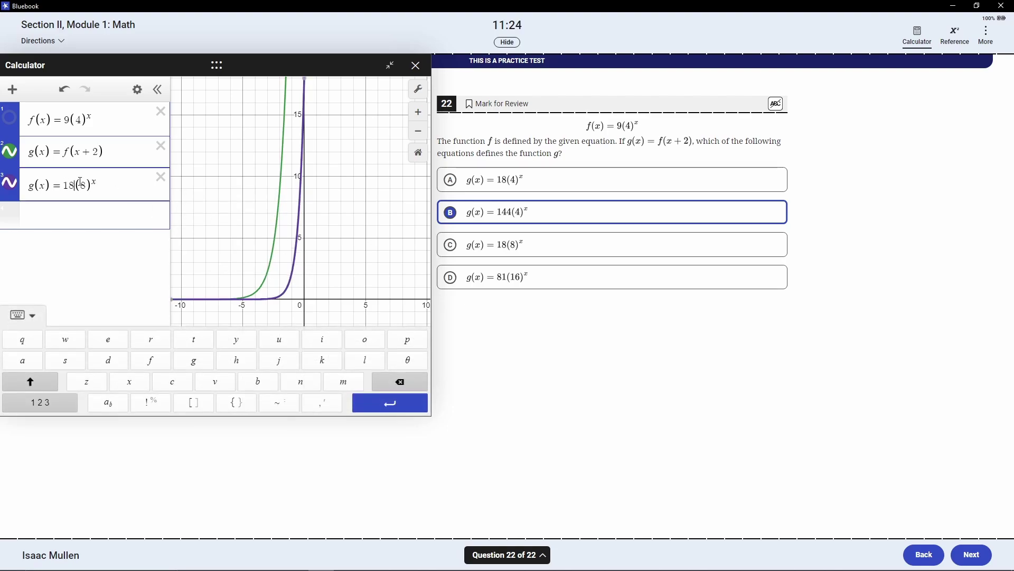
pyautogui.press('BackSpace')
pyautogui.press('BackSpace')
pyautogui.write('81')
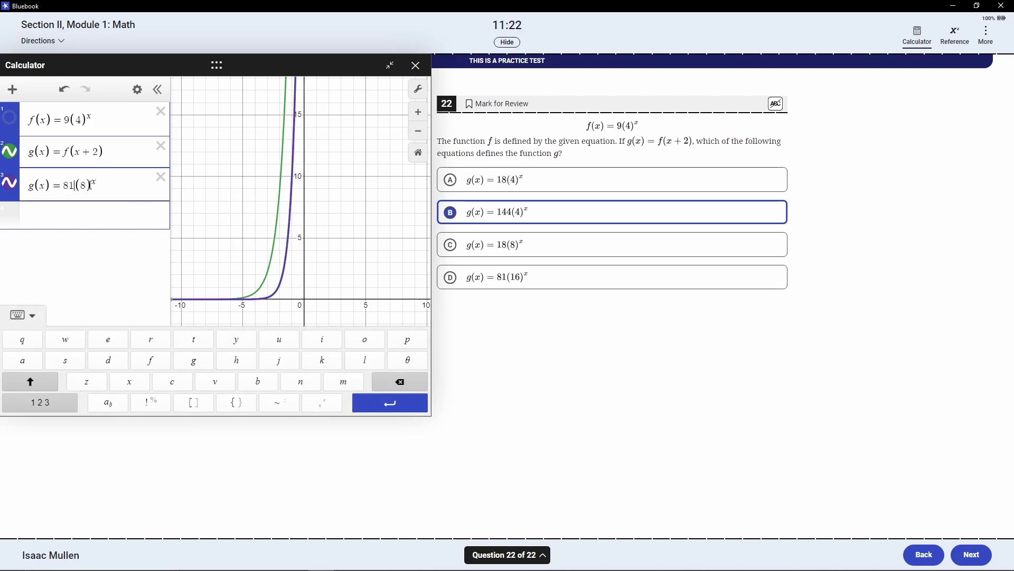
pyautogui.click(91, 185)
pyautogui.press('BackSpace')
pyautogui.write('16')
pyautogui.moveTo(283, 299); pyautogui.dragTo(284, 297)
pyautogui.moveTo(285, 295); pyautogui.dragTo(292, 277)
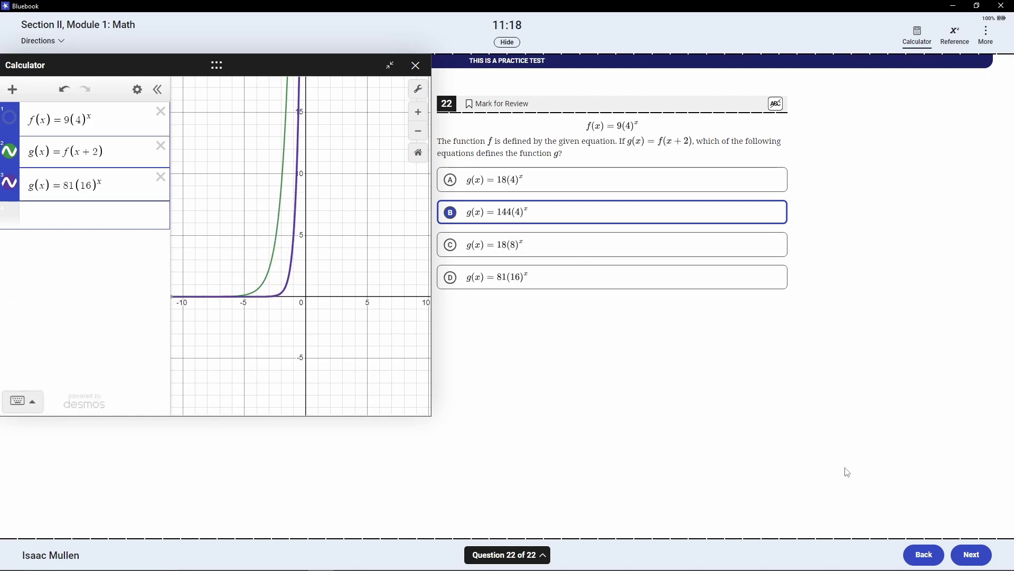
# - Advance past question 22 to the Check Your Work page and close the calculator
pyautogui.click(974, 555)
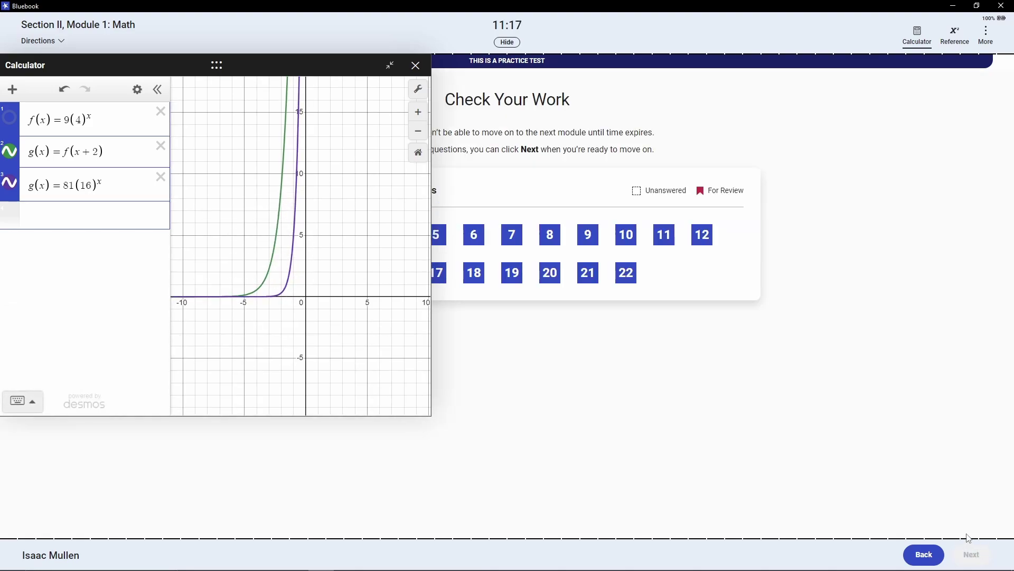
pyautogui.click(416, 65)
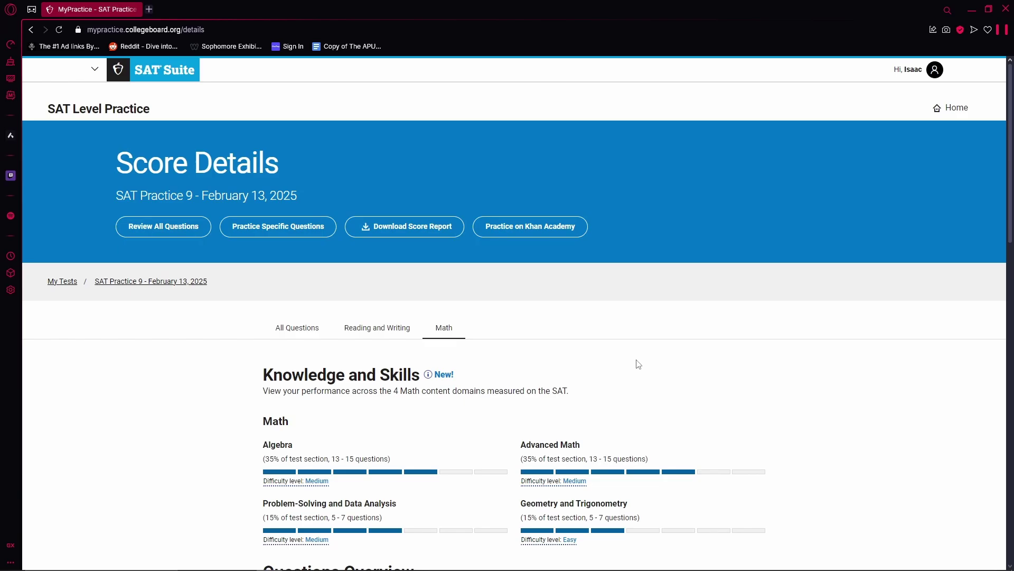
# - Review the Knowledge and Skills breakdown for all questions in the SAT Practice 9 score details
pyautogui.click(373, 330)
pyautogui.scroll(-4, 373, 327)
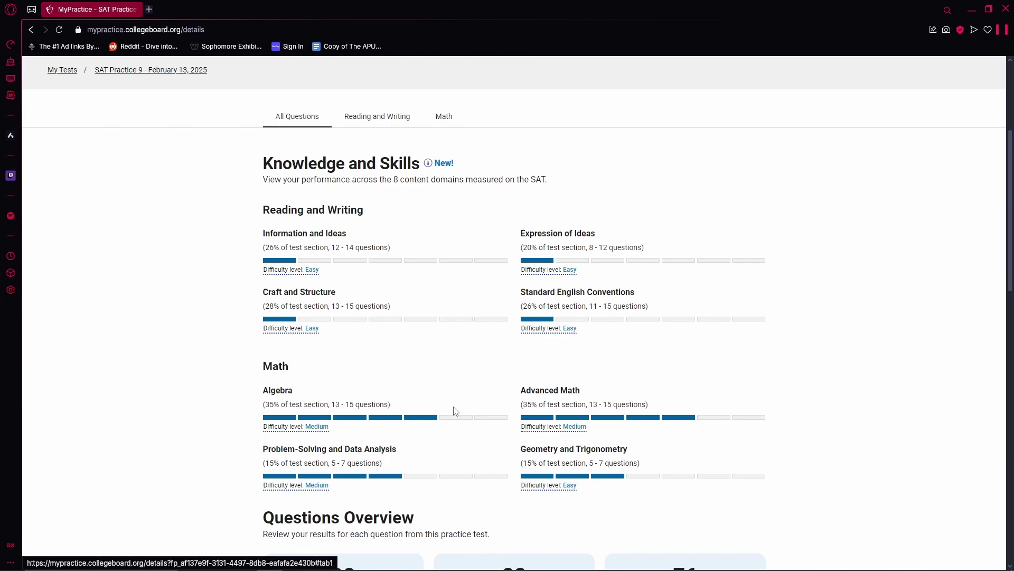
pyautogui.scroll(-3, 455, 415)
pyautogui.scroll(2, 604, 412)
pyautogui.scroll(5, 603, 411)
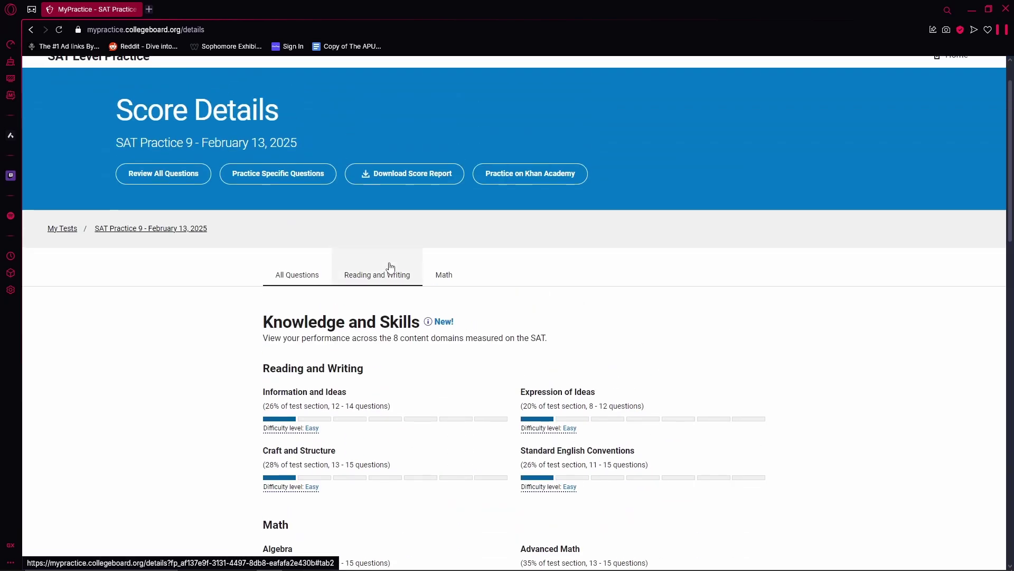
# - Show only the Math results and examine the correct and incorrect answer counts in Questions Overview
pyautogui.click(441, 275)
pyautogui.scroll(-4, 608, 310)
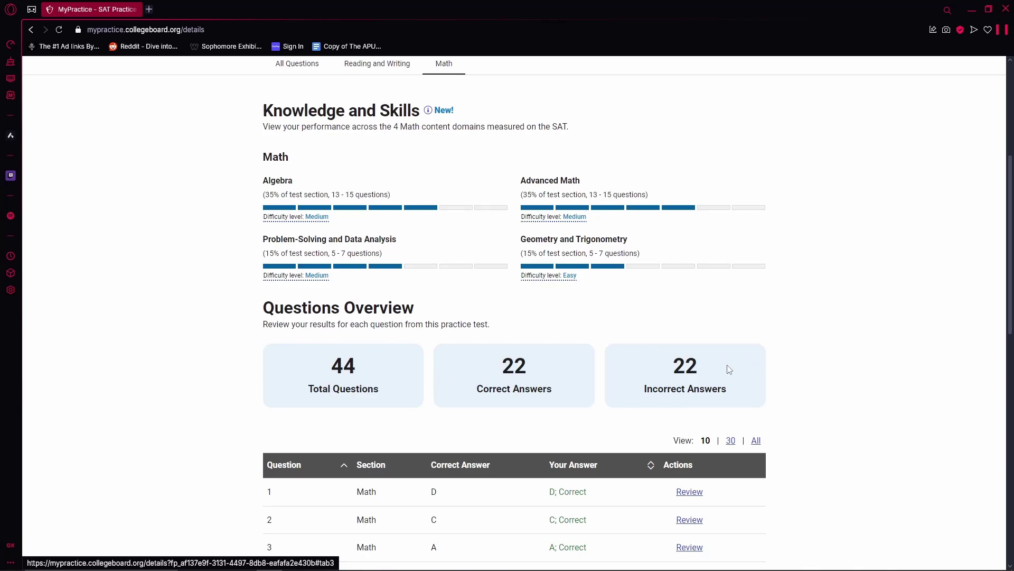
pyautogui.moveTo(726, 367); pyautogui.dragTo(671, 371)
pyautogui.moveTo(528, 366); pyautogui.dragTo(495, 368)
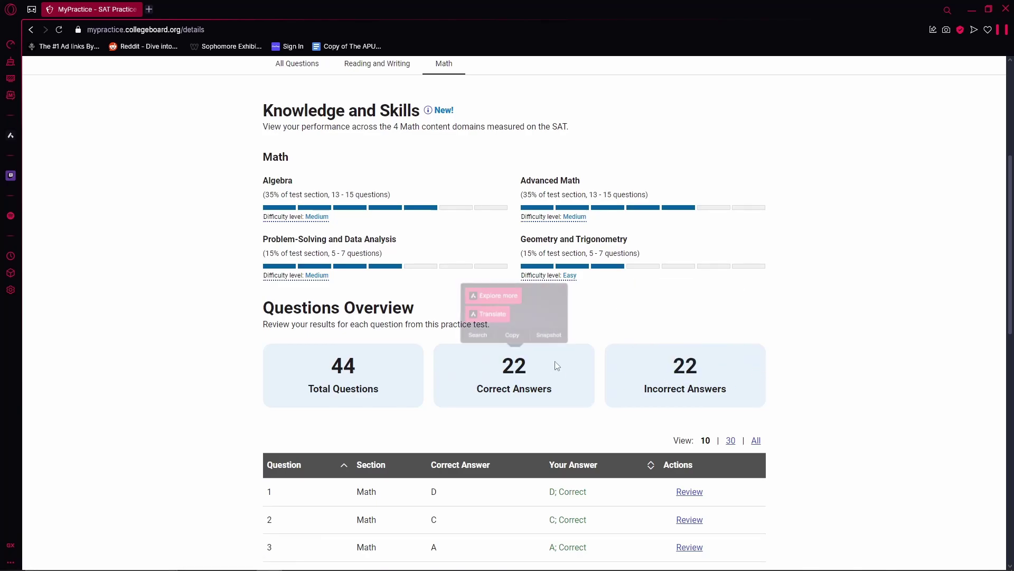
pyautogui.moveTo(704, 371); pyautogui.dragTo(664, 365)
pyautogui.click(789, 386)
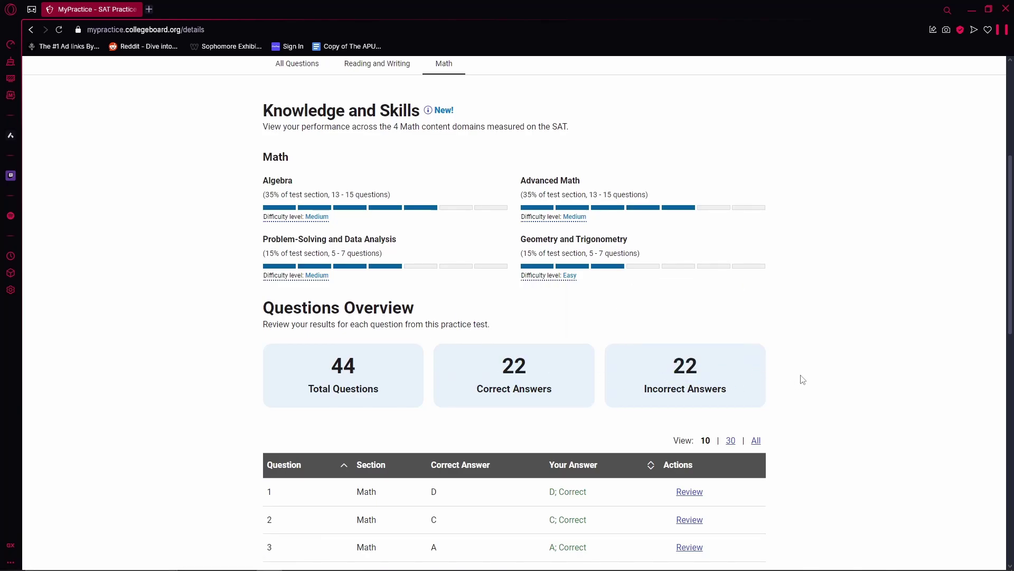
# - Page through the first two pages of the Math results table to check the answers to questions 1 to 20
pyautogui.scroll(-5, 588, 354)
pyautogui.click(499, 526)
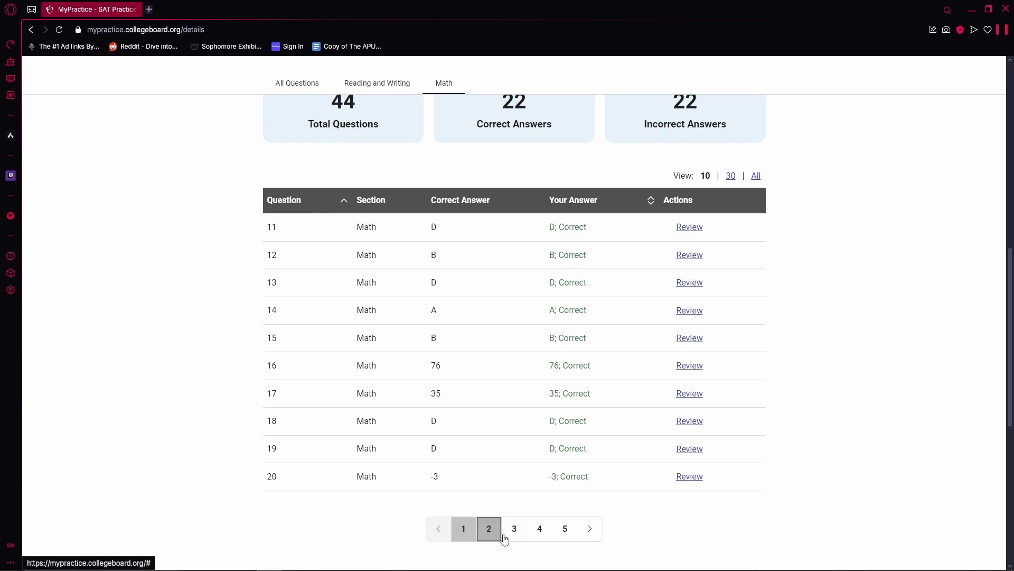
pyautogui.click(516, 531)
pyautogui.click(493, 533)
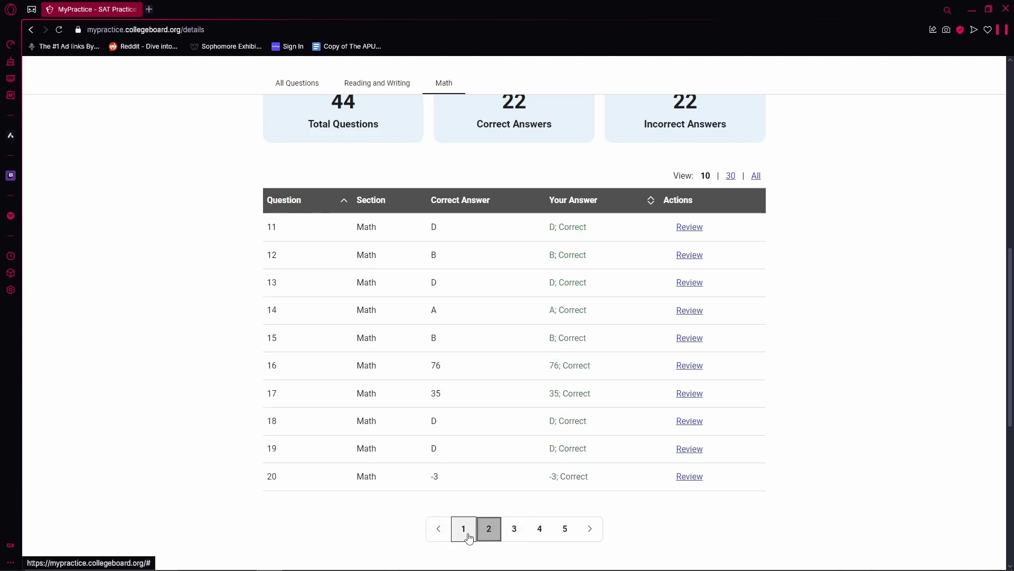
pyautogui.click(464, 533)
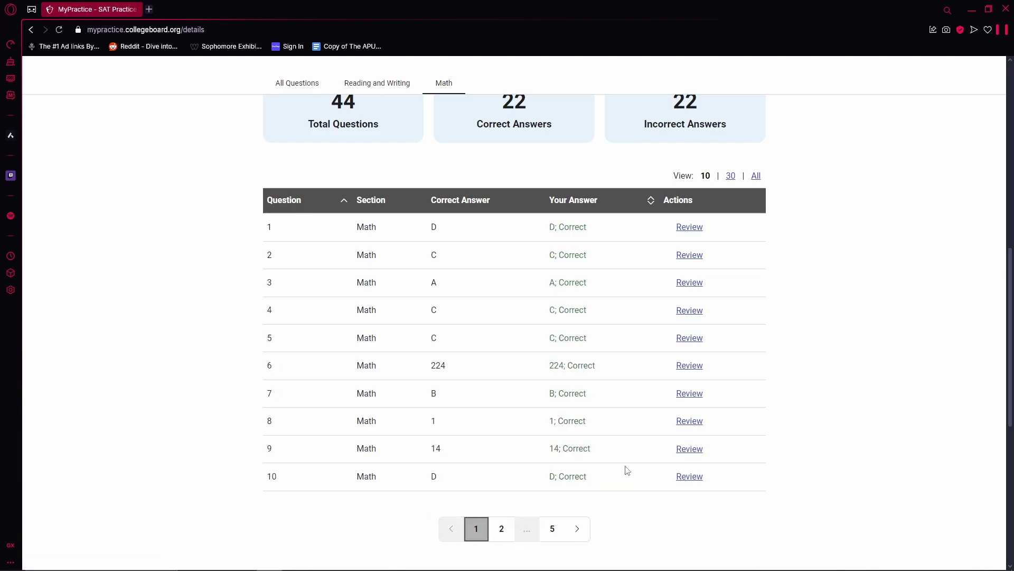
pyautogui.click(501, 529)
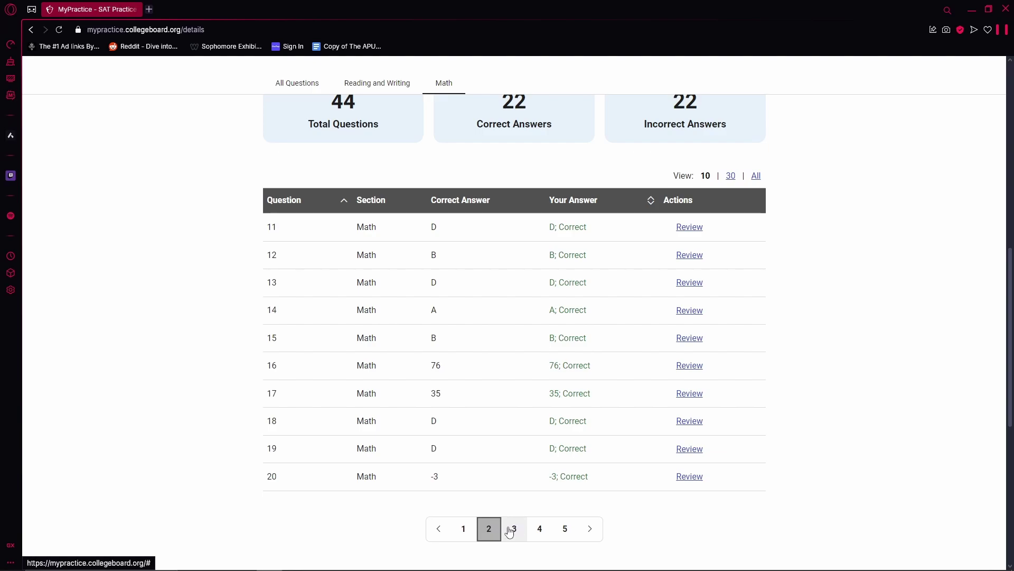